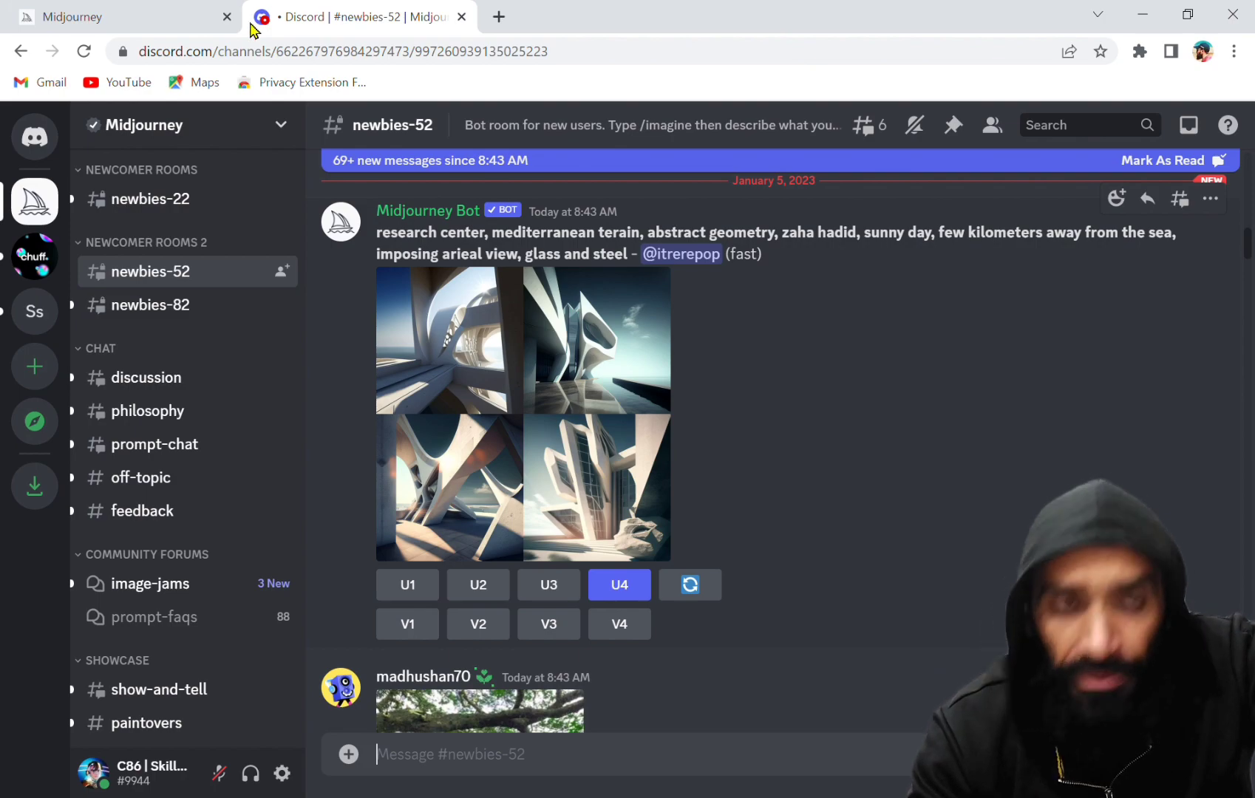
Step: Go back to the Midjourney home page and choose Join the Beta to reach the Discord invite
click(140, 16)
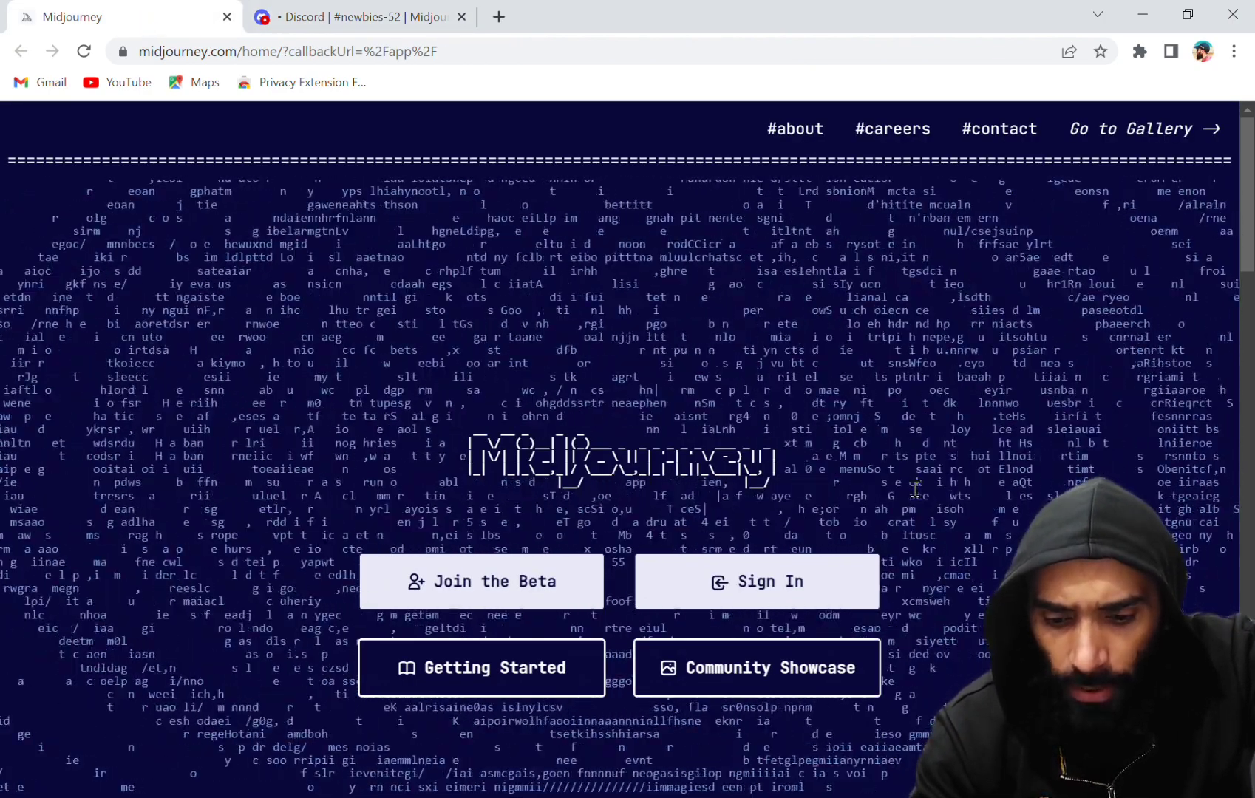
click(540, 589)
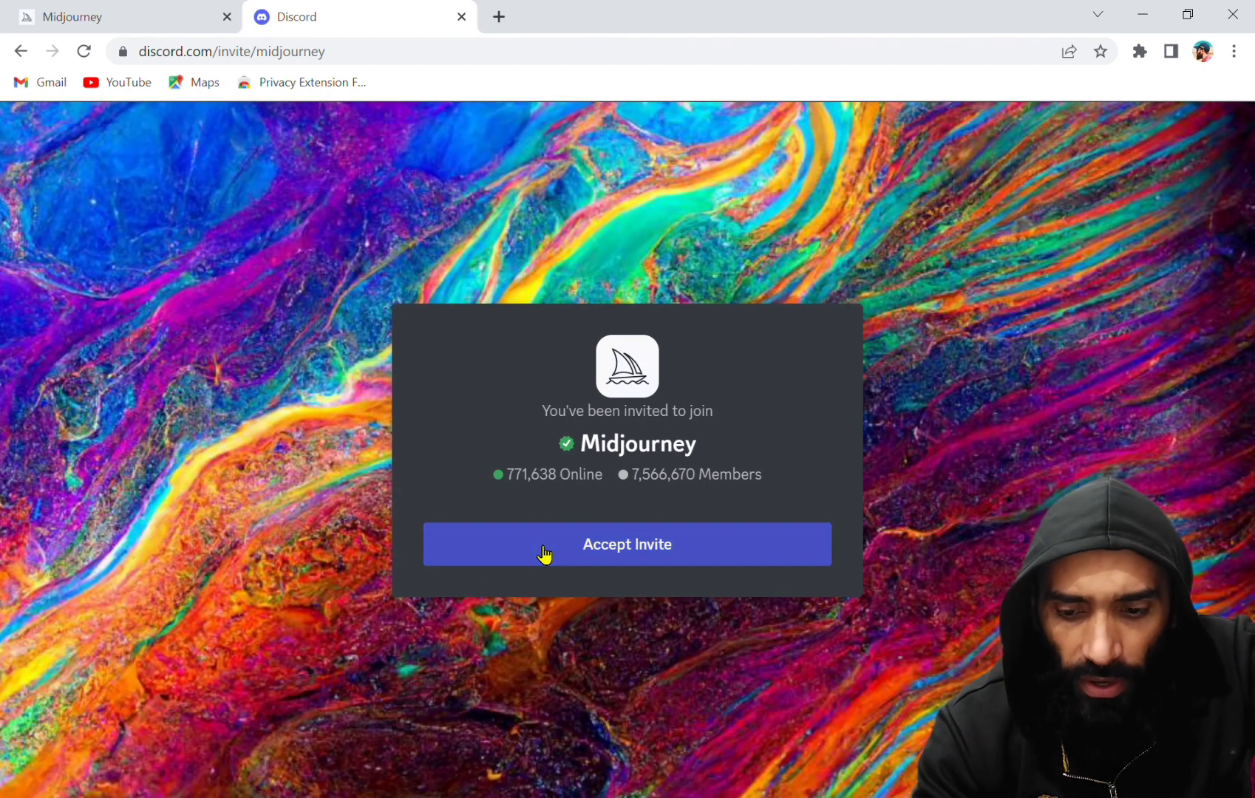
Step: Accept the Midjourney server invite and scroll the sidebar down to the newbies channels
click(545, 554)
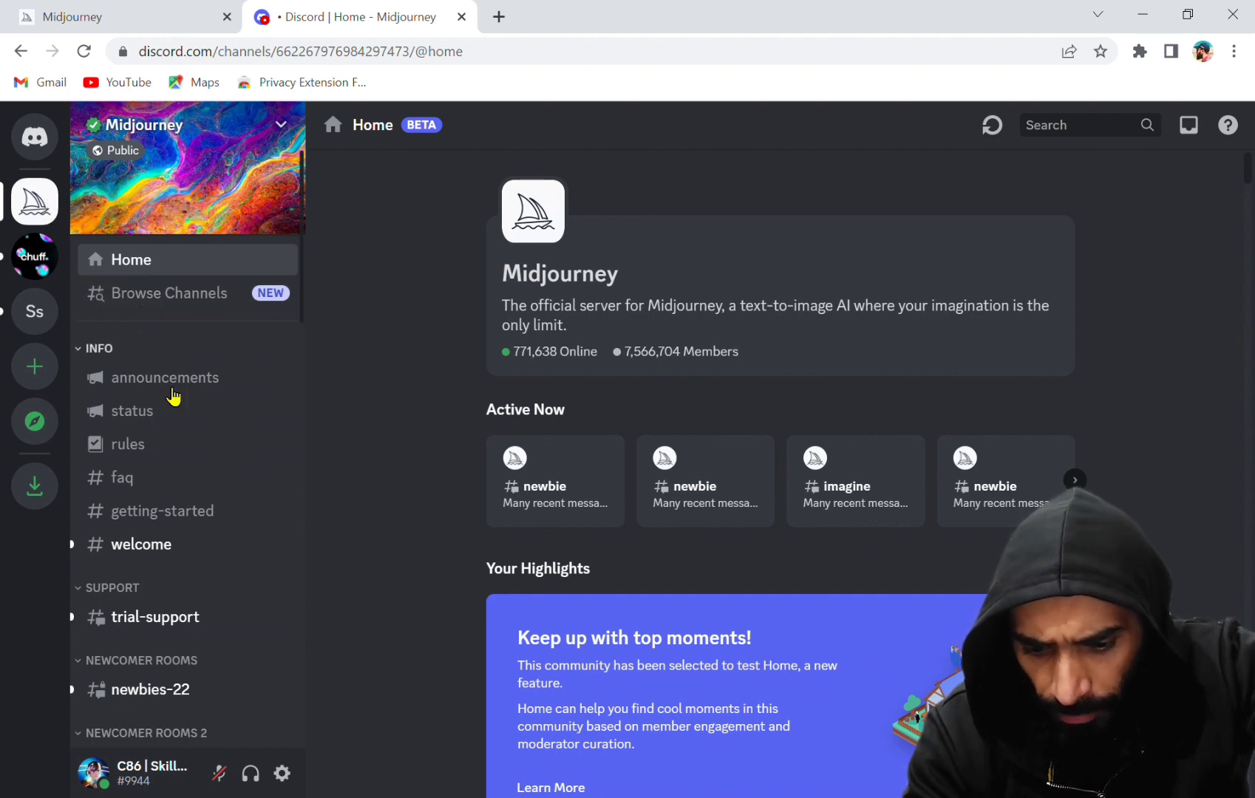
scroll(222, 554, down, 1)
scroll(207, 569, down, 1)
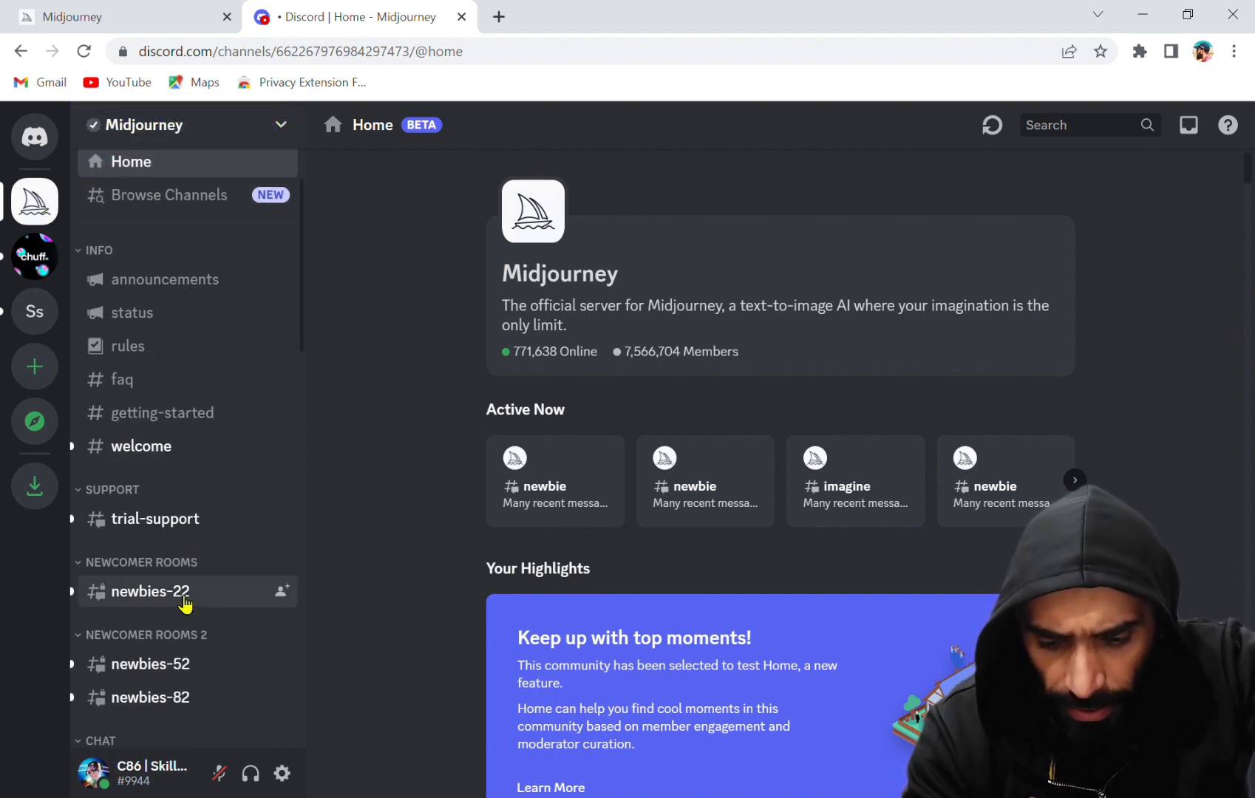
Step: In #newbies-22, enlarge the 'cat smoking cigara in the battlefield' four-image grid
click(185, 592)
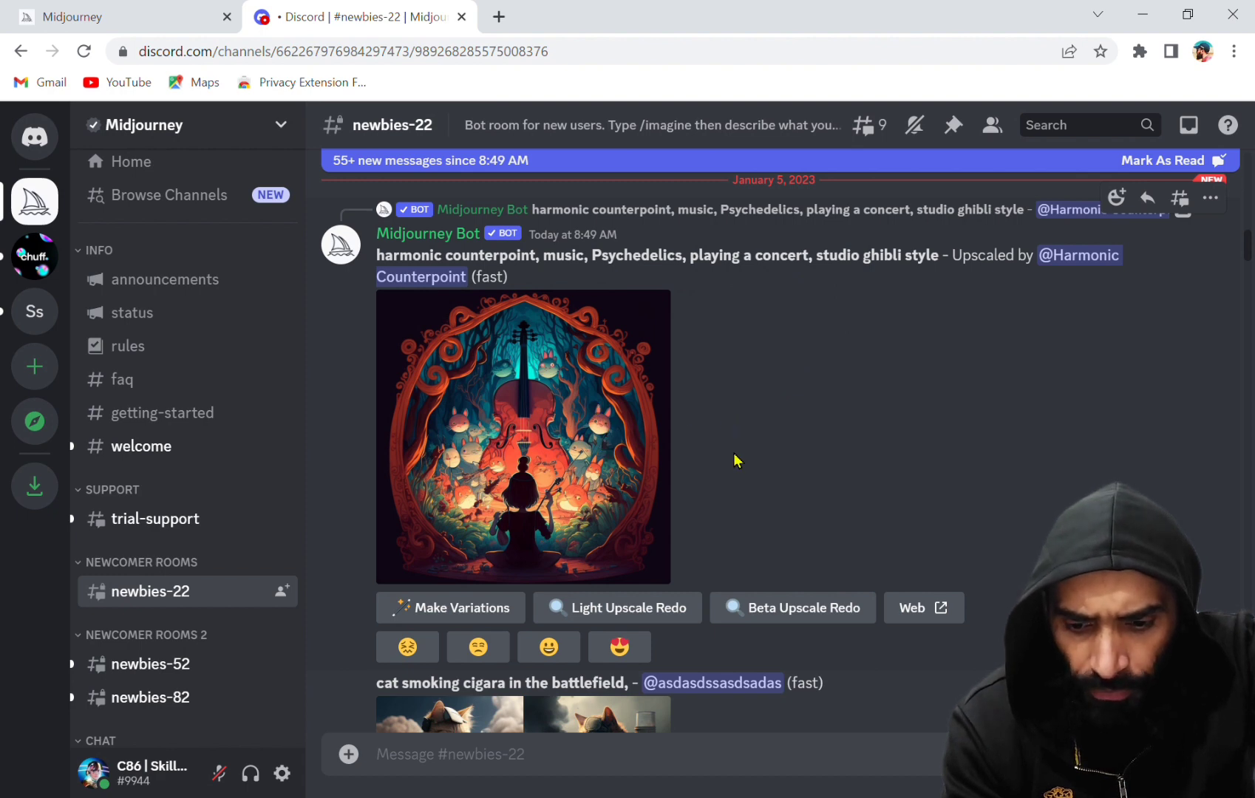
scroll(734, 460, down, 5)
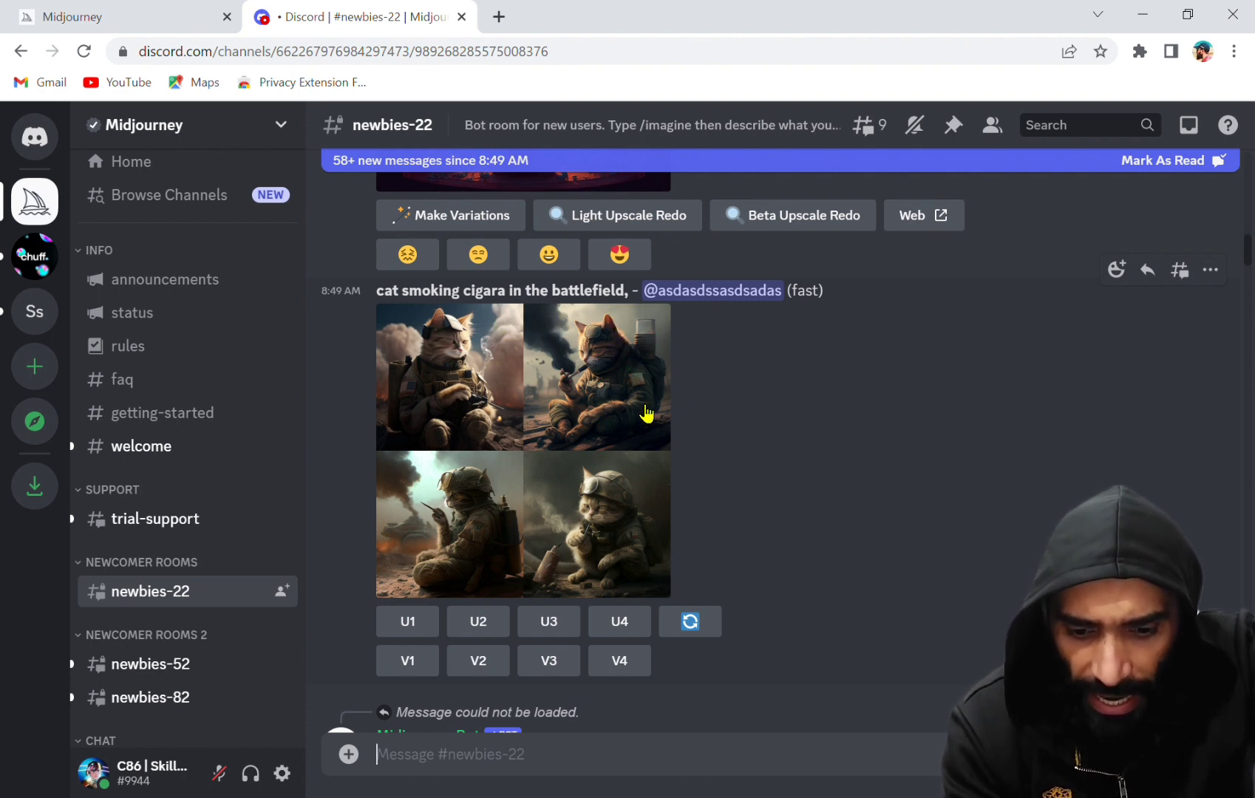
click(516, 393)
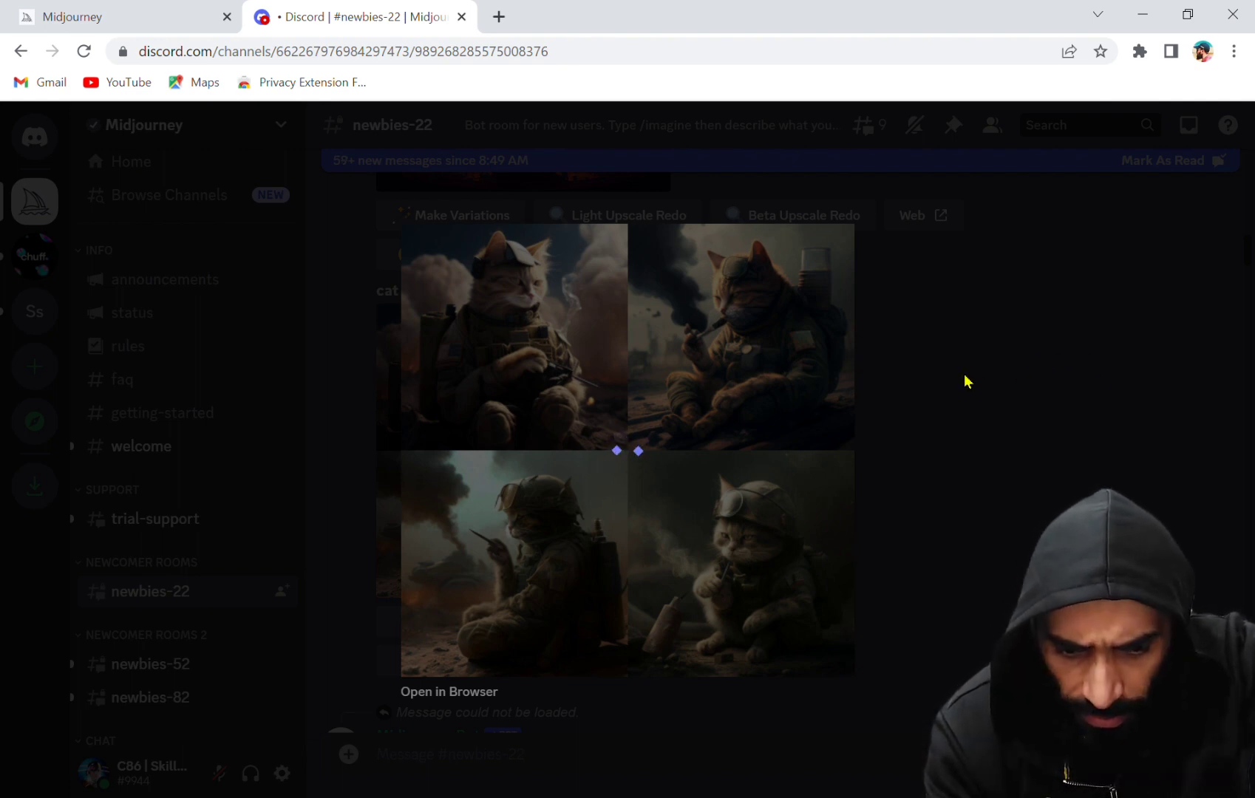
Step: Open the cat battlefield grid in a browser tab, then close the preview and scroll newbies-22
click(470, 693)
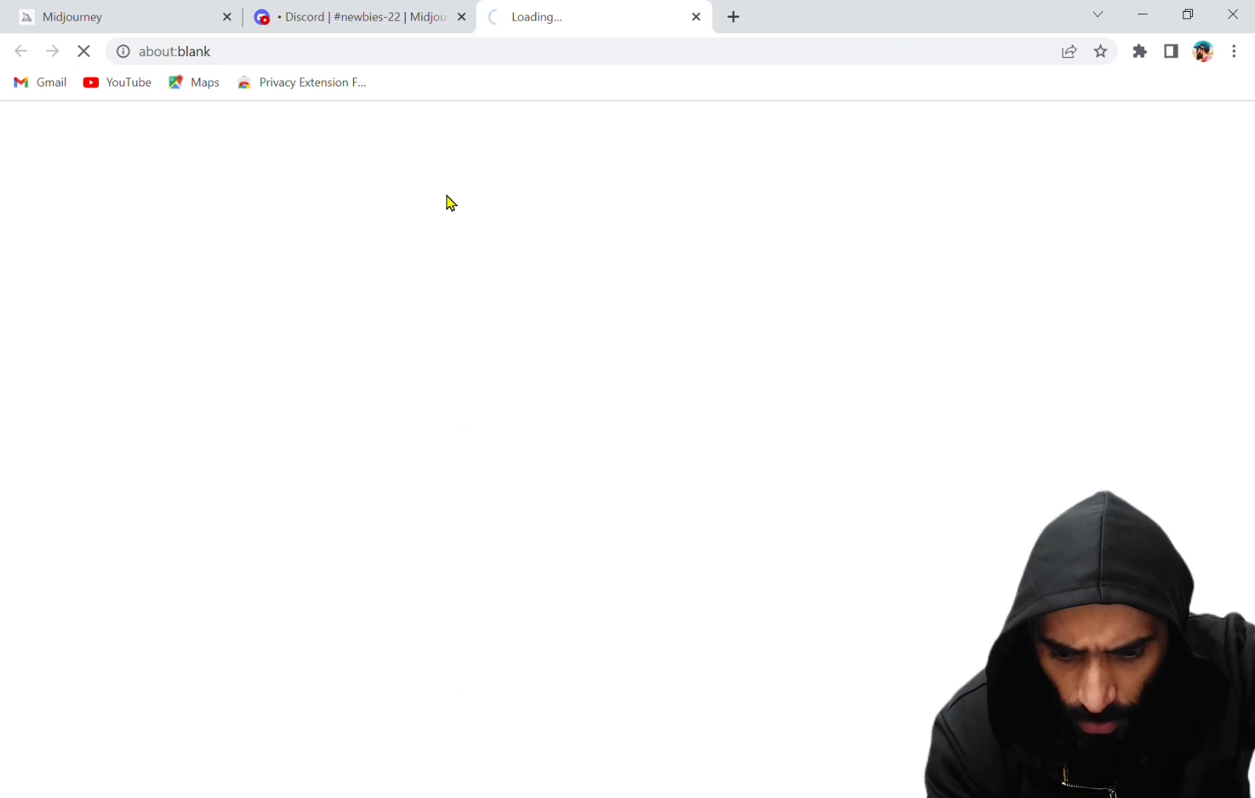
click(368, 17)
click(920, 427)
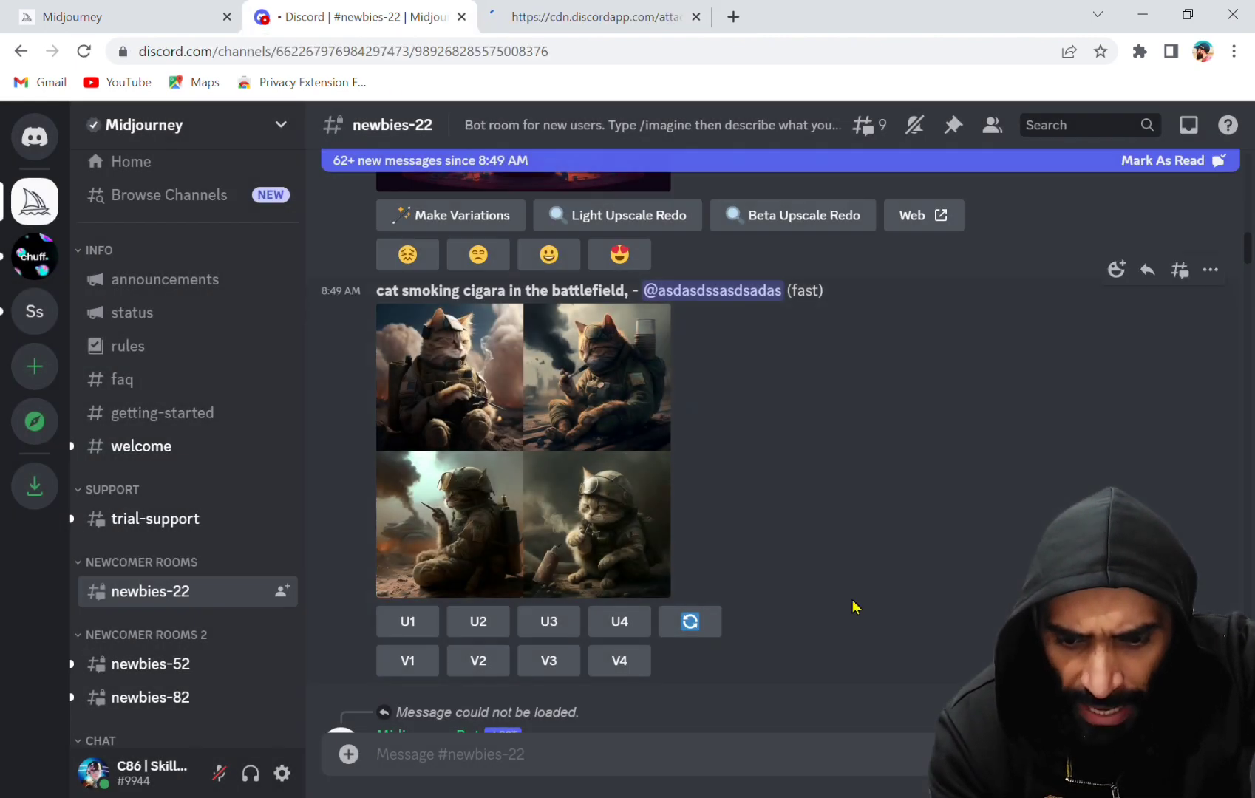
scroll(842, 464, down, 3)
scroll(846, 464, down, 3)
scroll(852, 464, down, 1)
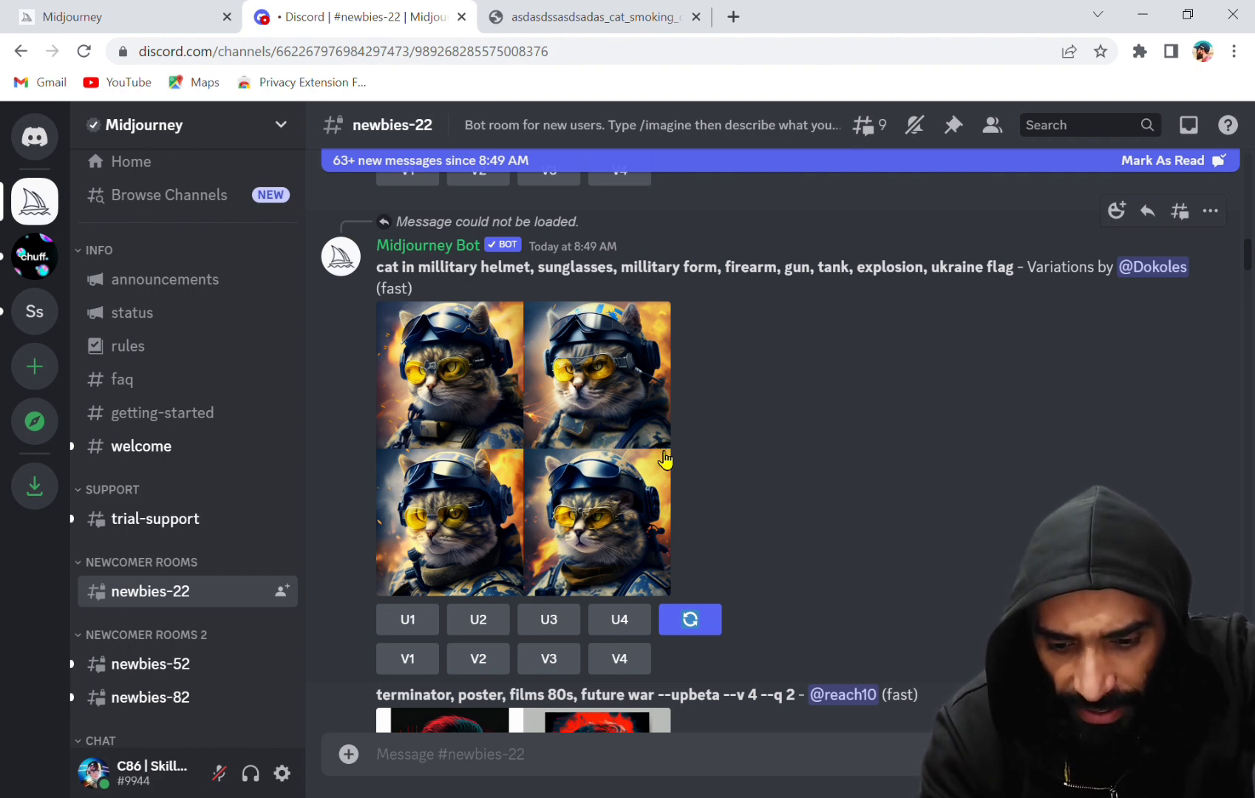
scroll(762, 462, down, 2)
scroll(762, 462, down, 4)
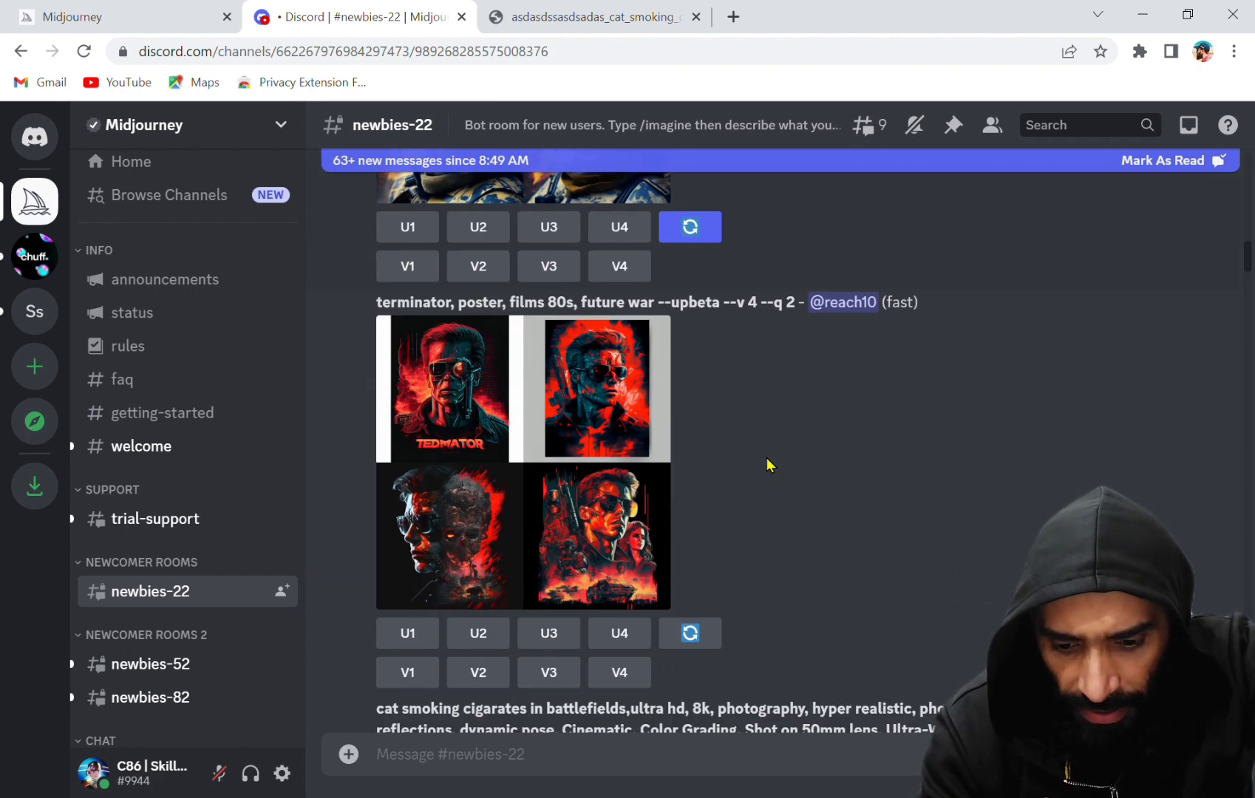
scroll(765, 464, down, 3)
scroll(764, 463, down, 4)
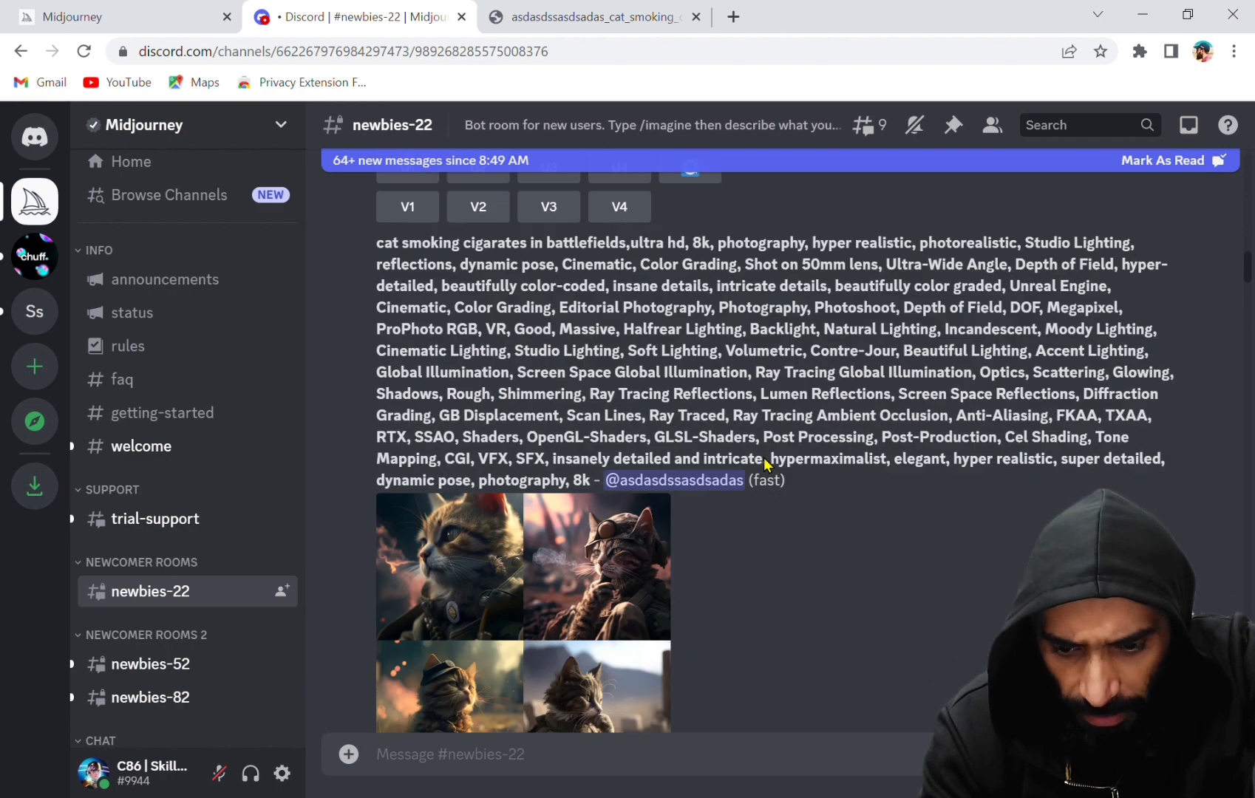
scroll(765, 464, down, 2)
scroll(765, 463, down, 1)
scroll(765, 464, down, 2)
scroll(765, 463, down, 5)
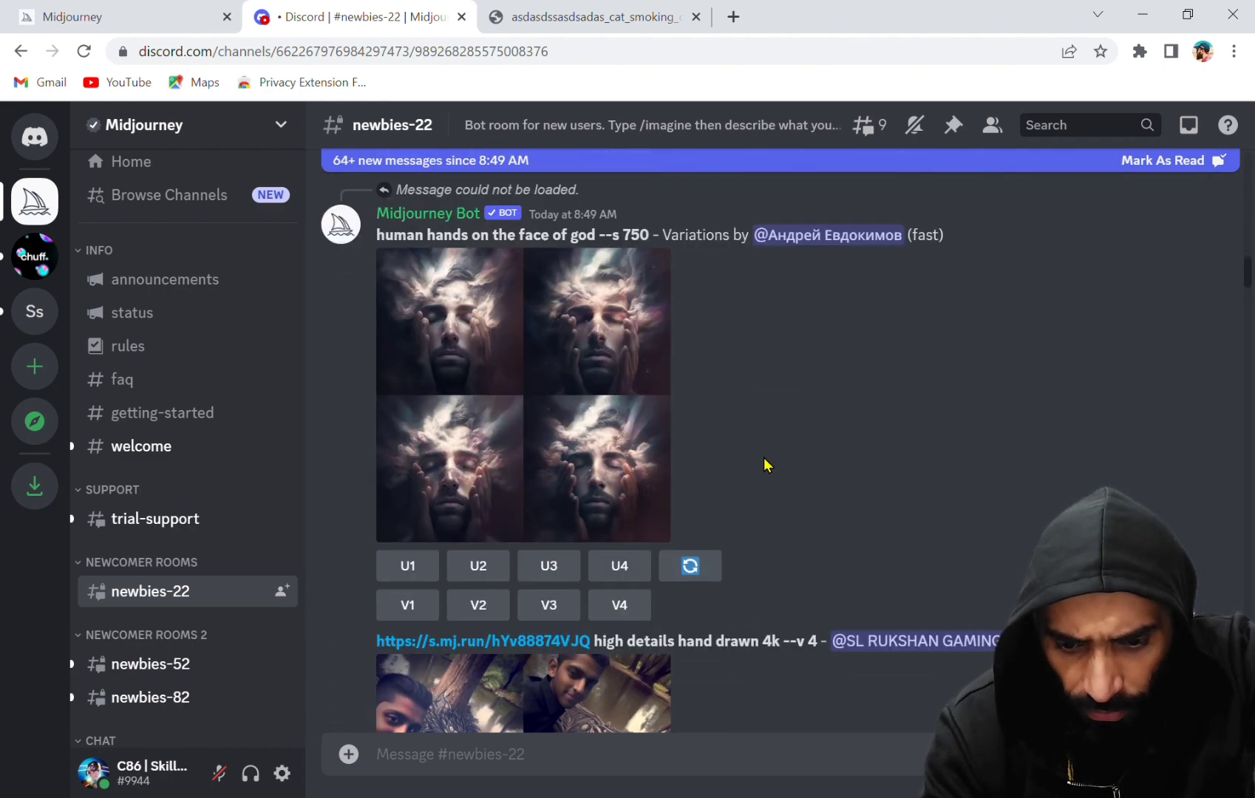
scroll(765, 463, down, 2)
scroll(767, 463, up, 2)
mouse_move(688, 392)
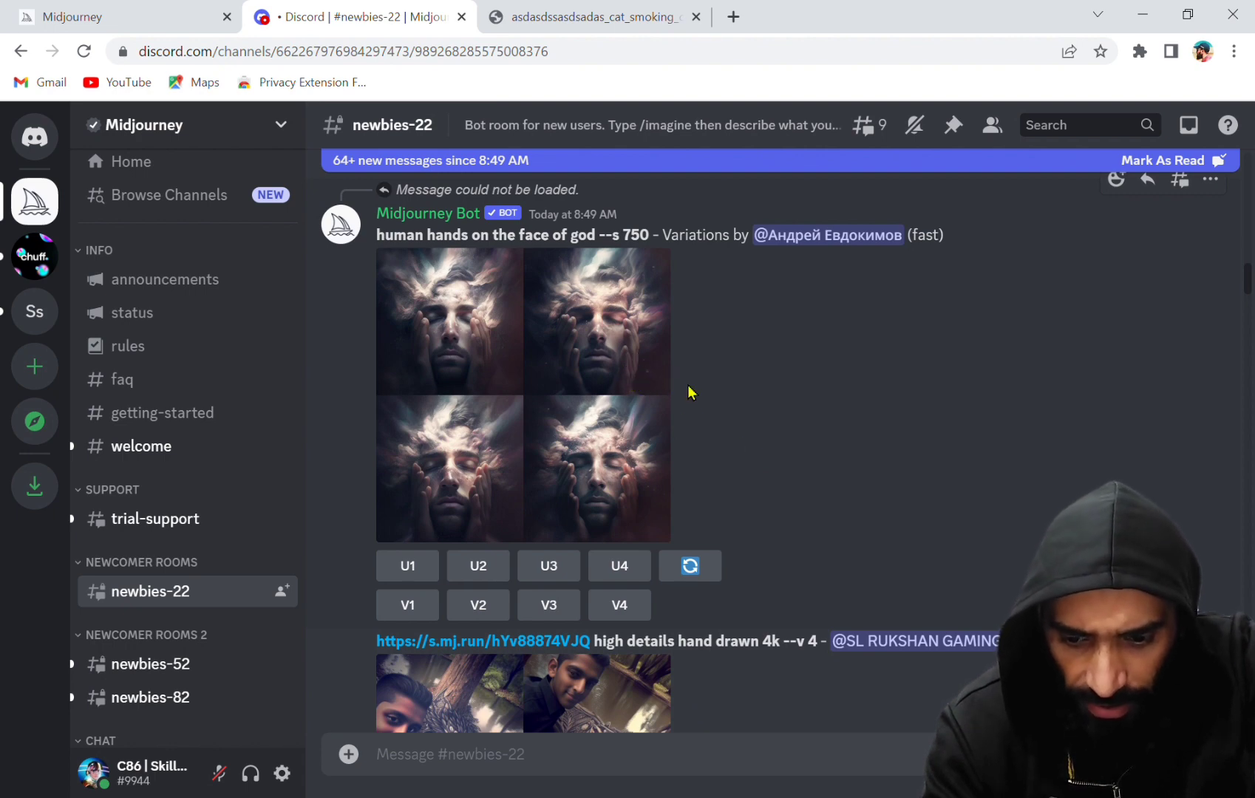
scroll(700, 400, down, 3)
scroll(714, 409, down, 4)
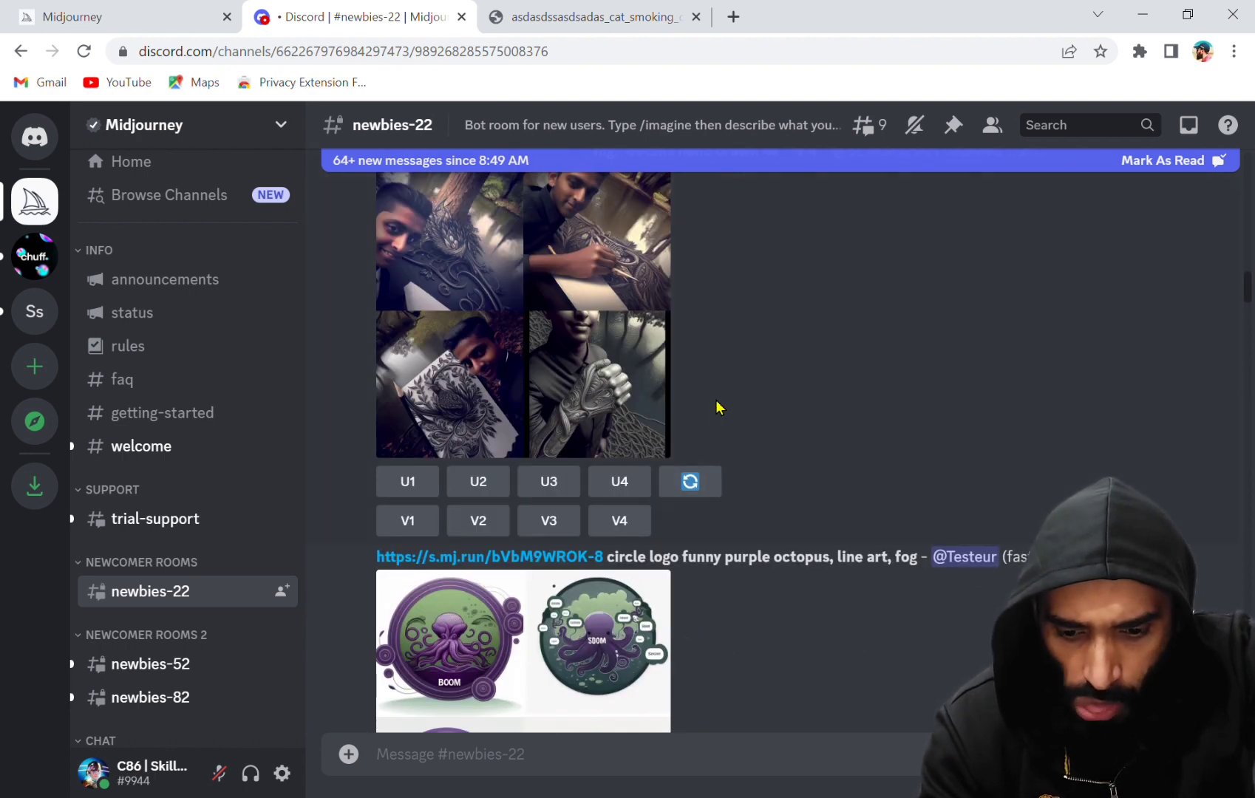
scroll(716, 406, up, 1)
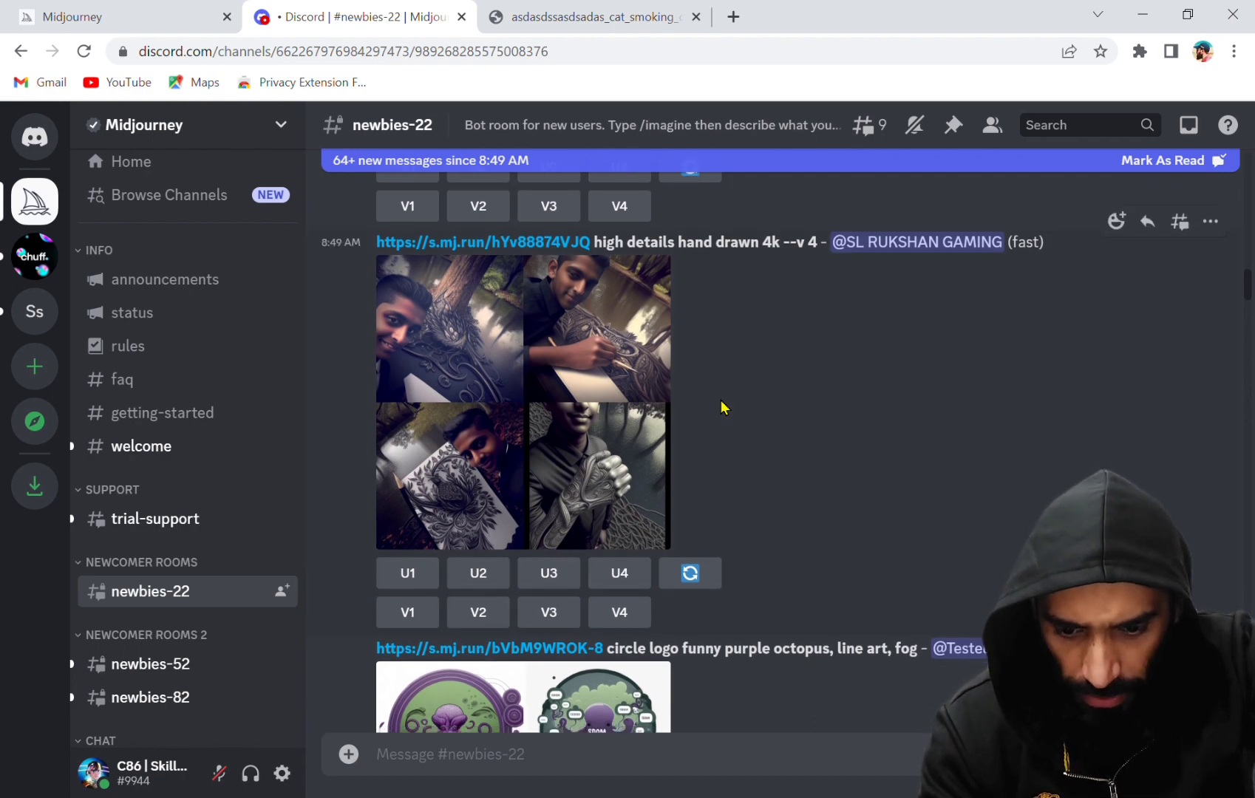
scroll(722, 407, down, 5)
scroll(728, 406, down, 3)
scroll(731, 405, up, 3)
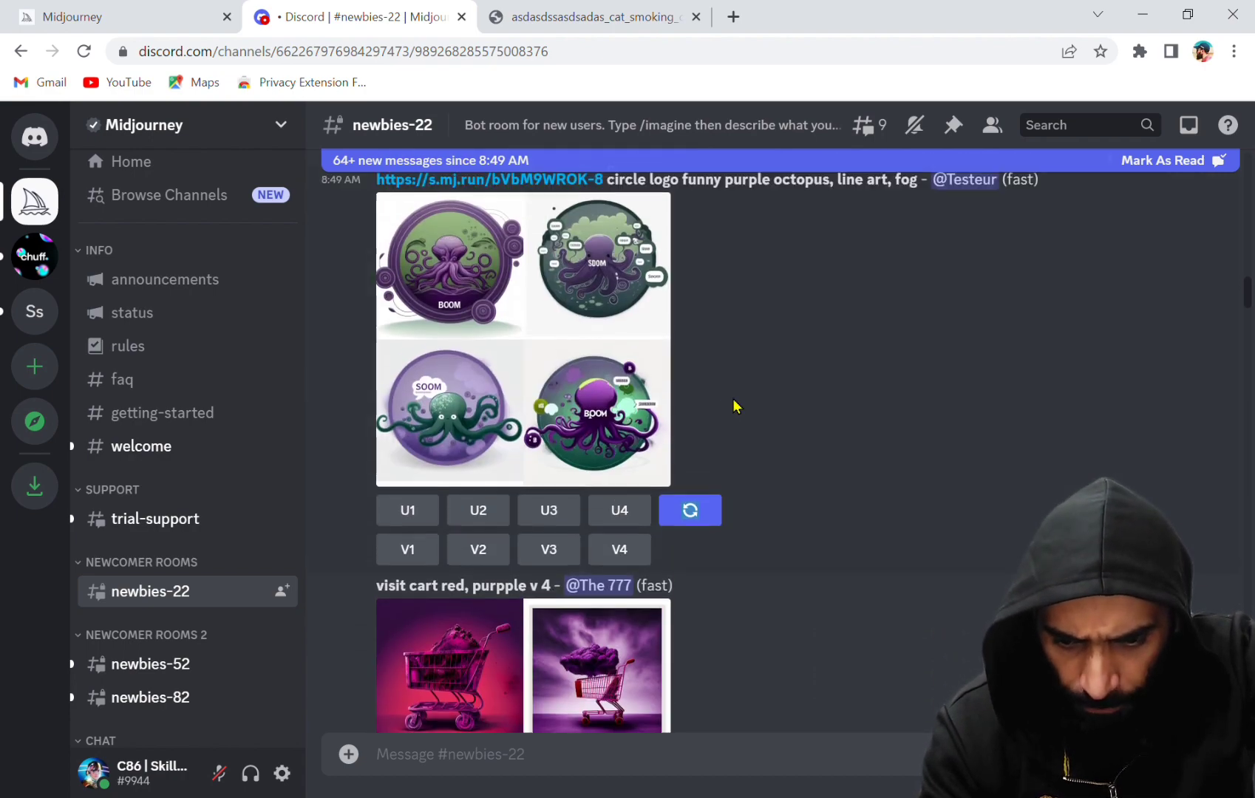
scroll(736, 407, down, 3)
scroll(735, 408, down, 3)
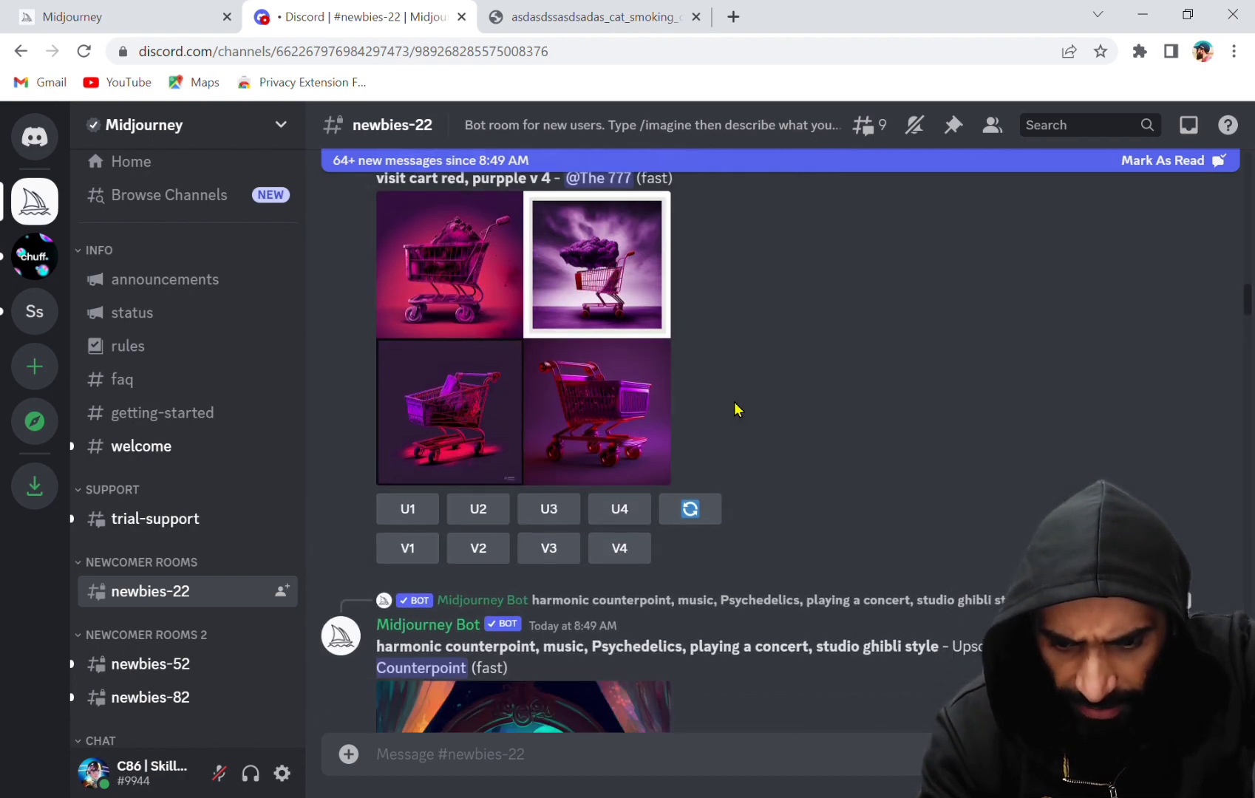
scroll(735, 409, up, 1)
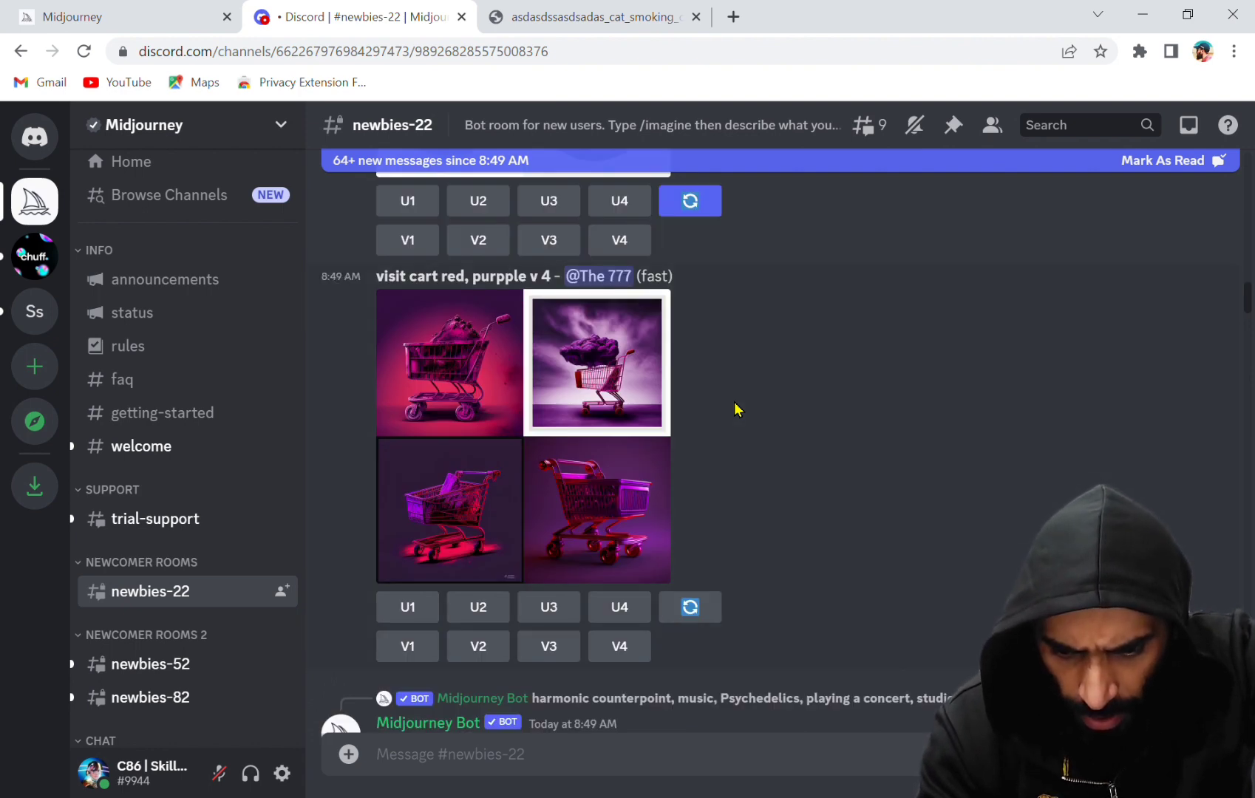
scroll(736, 409, down, 3)
scroll(736, 409, down, 1)
mouse_move(523, 532)
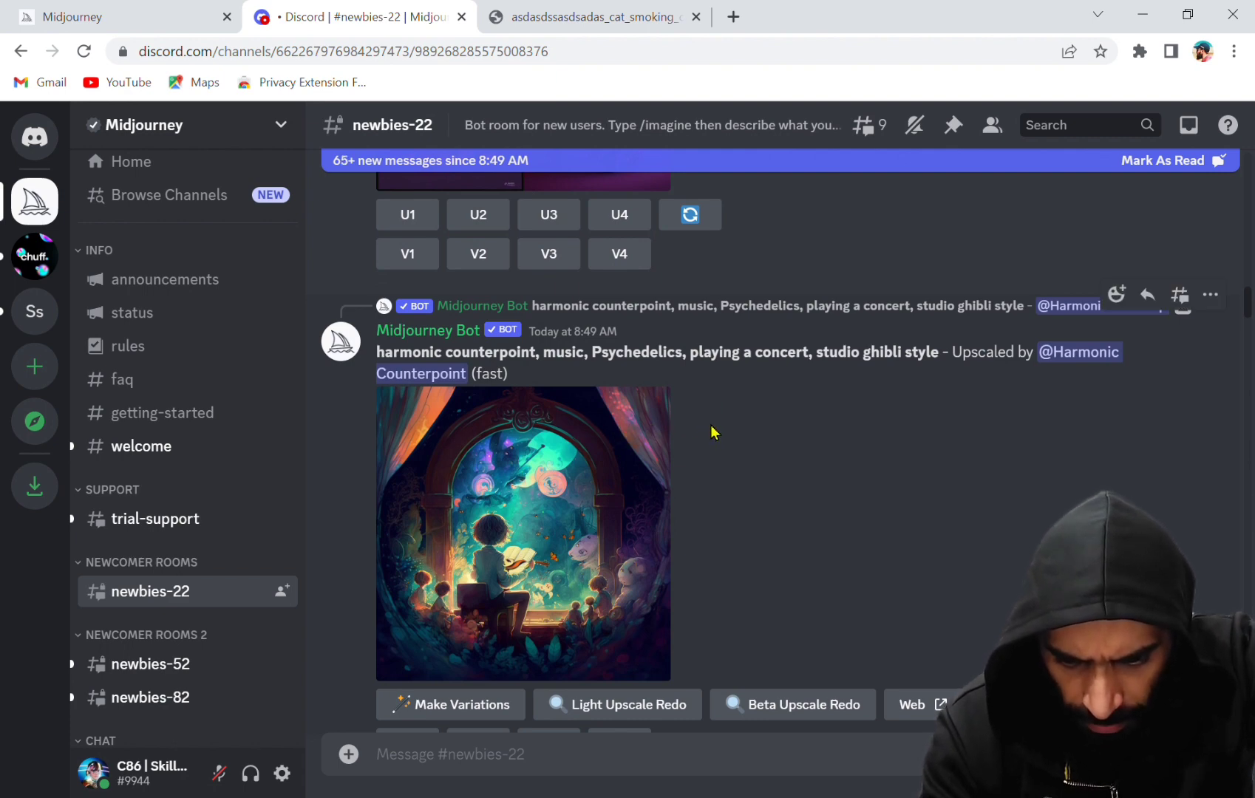
scroll(751, 434, down, 3)
scroll(752, 436, down, 3)
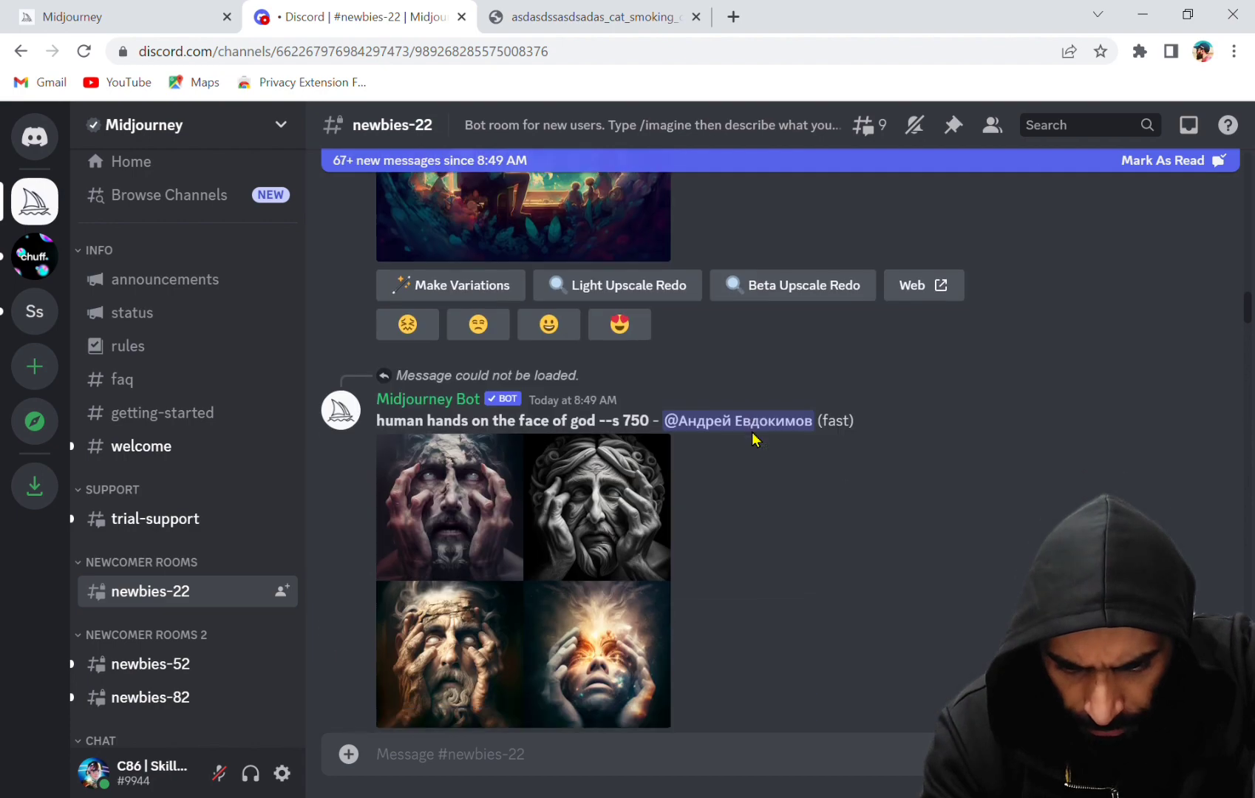
scroll(754, 439, down, 3)
scroll(753, 439, down, 6)
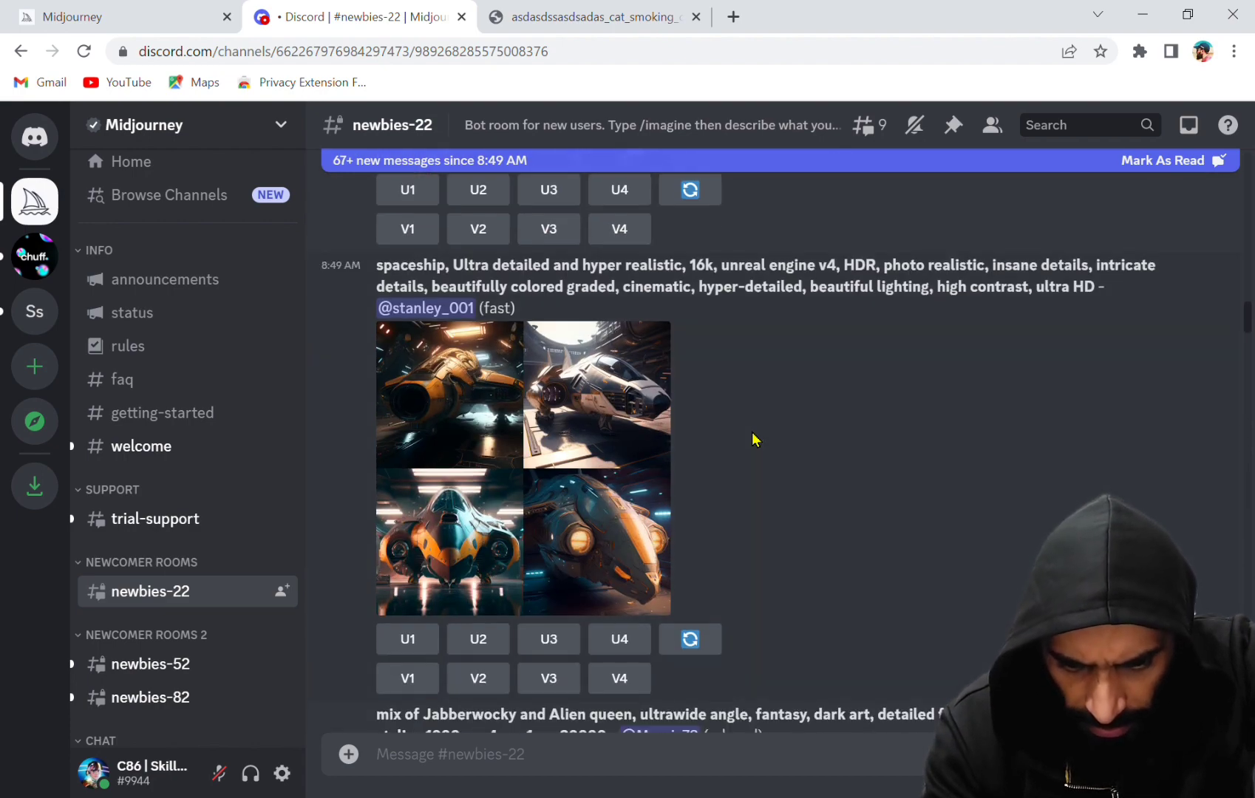
scroll(753, 439, down, 5)
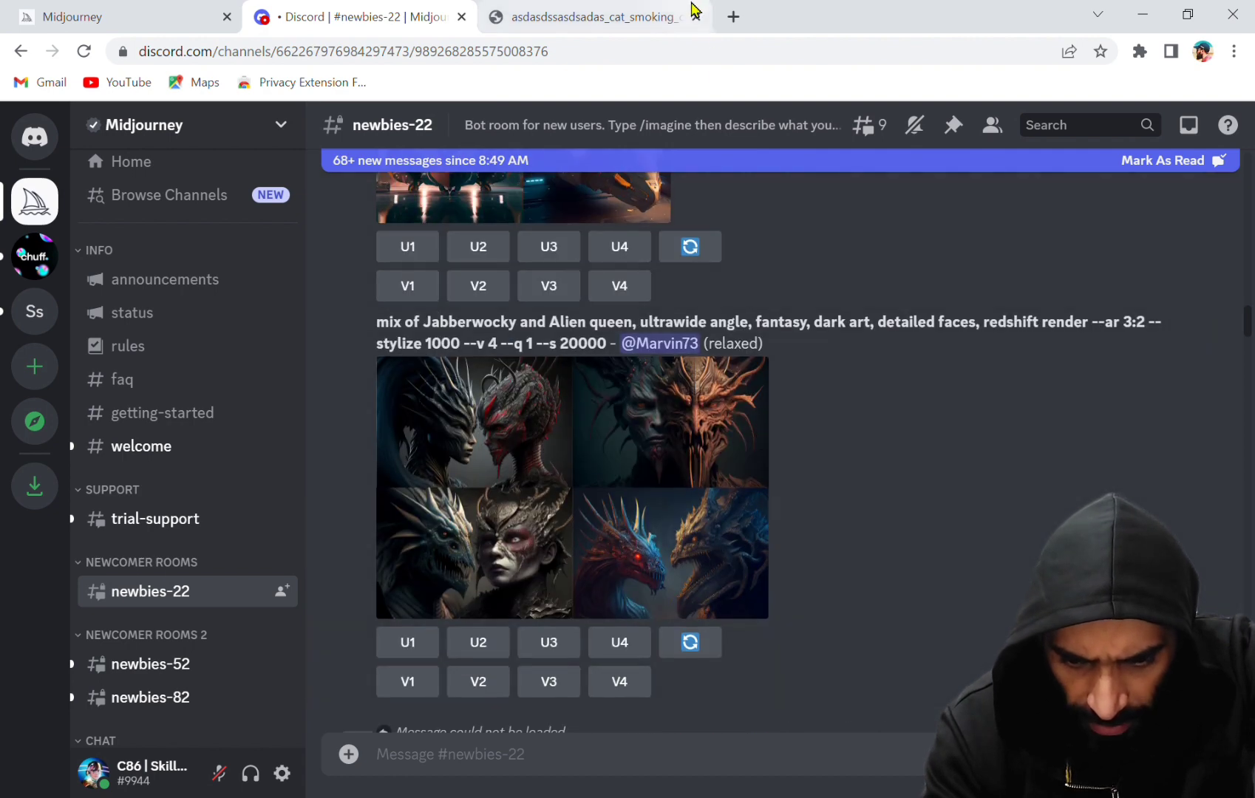
Step: View the cat grid full-size in its own tab, then return to the Discord newbies-22 tab
click(613, 10)
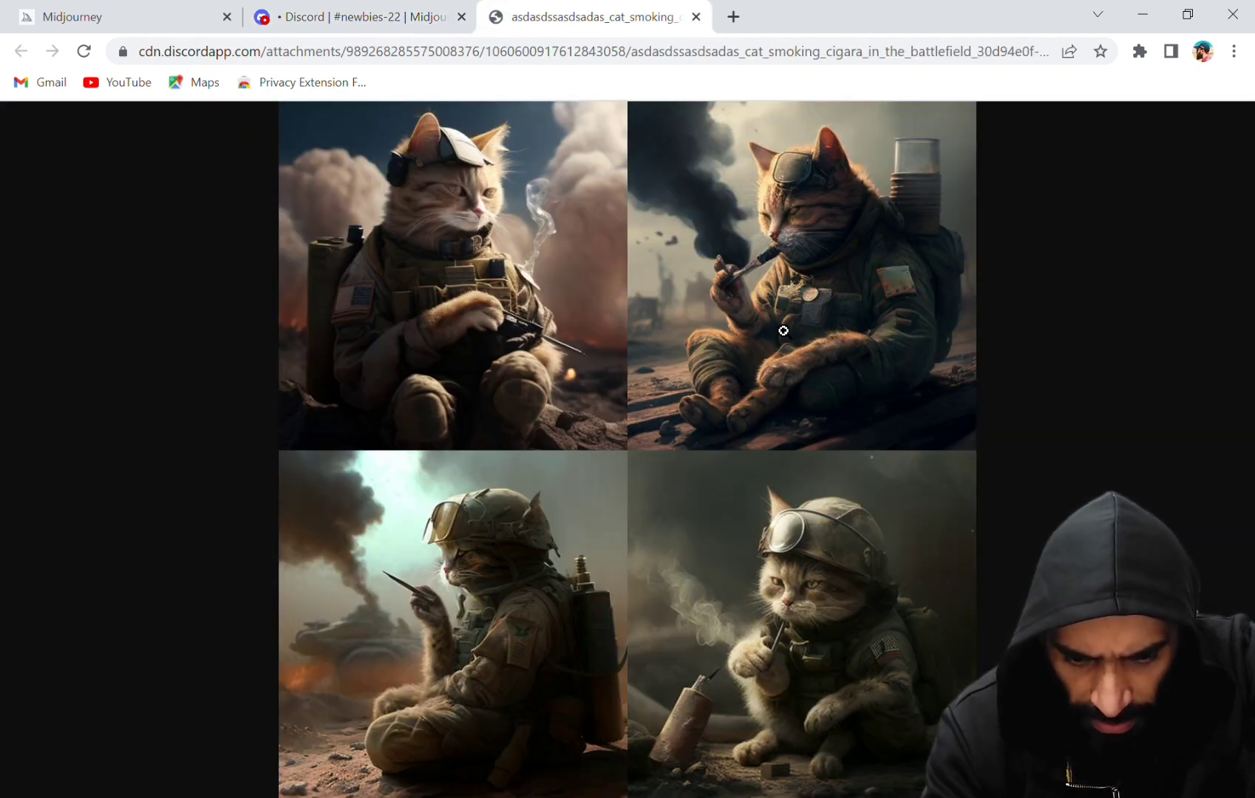
click(537, 288)
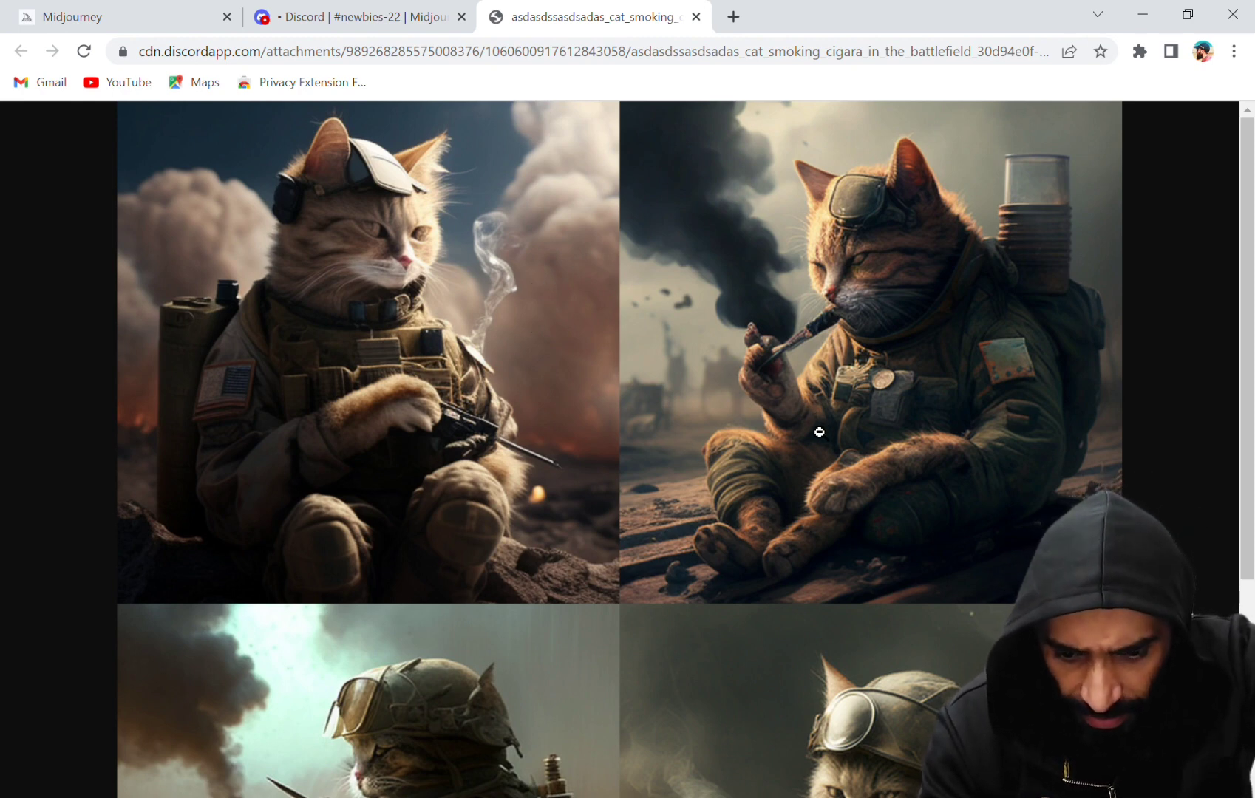
click(390, 18)
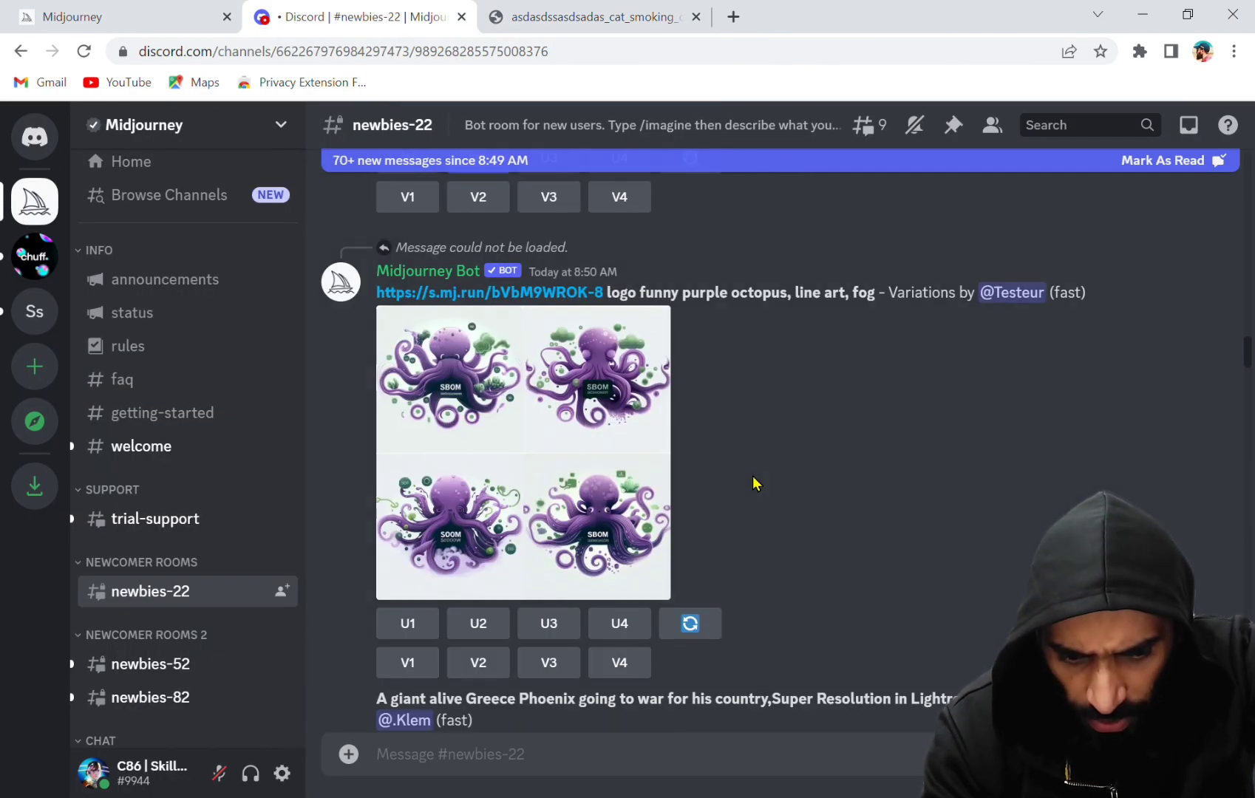
Step: Scroll to the latest newbies-22 results and start a bot command with /IM in the message box
scroll(773, 499, down, 5)
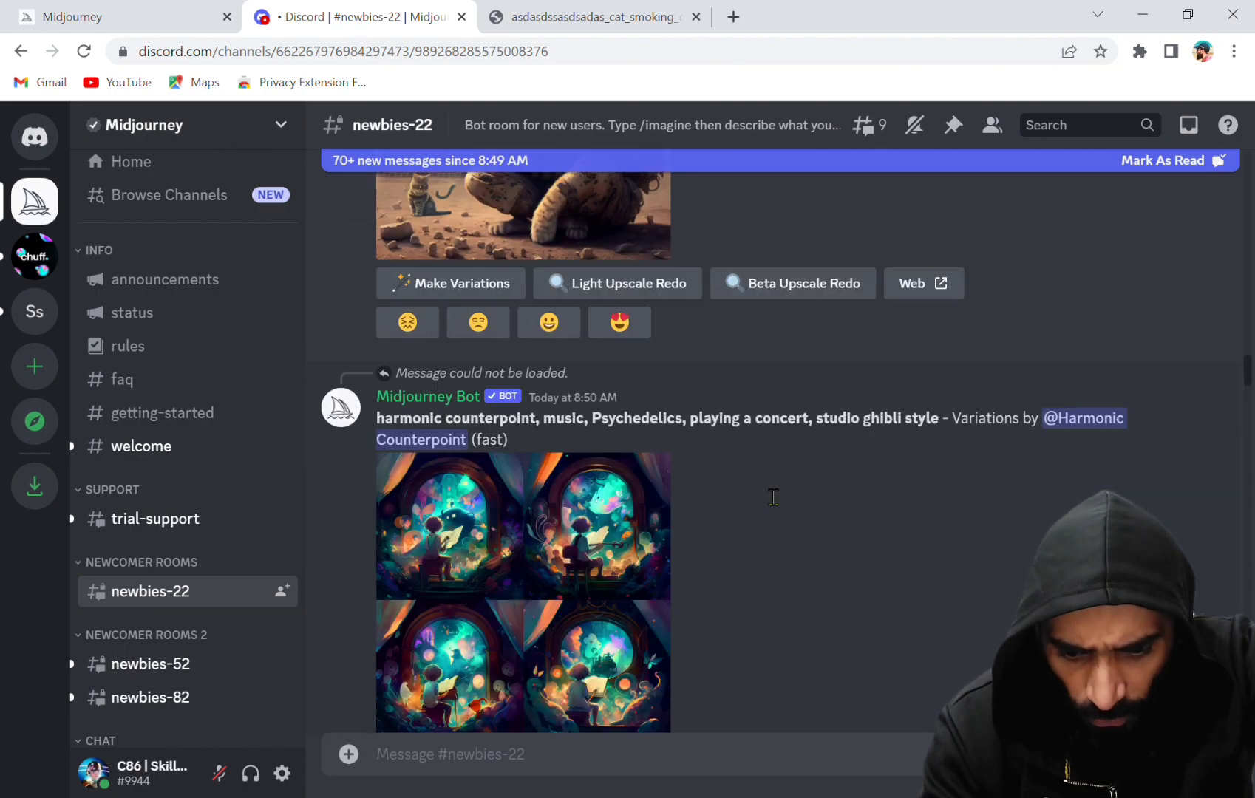
scroll(776, 504, down, 5)
scroll(806, 512, down, 5)
scroll(1238, 394, down, 5)
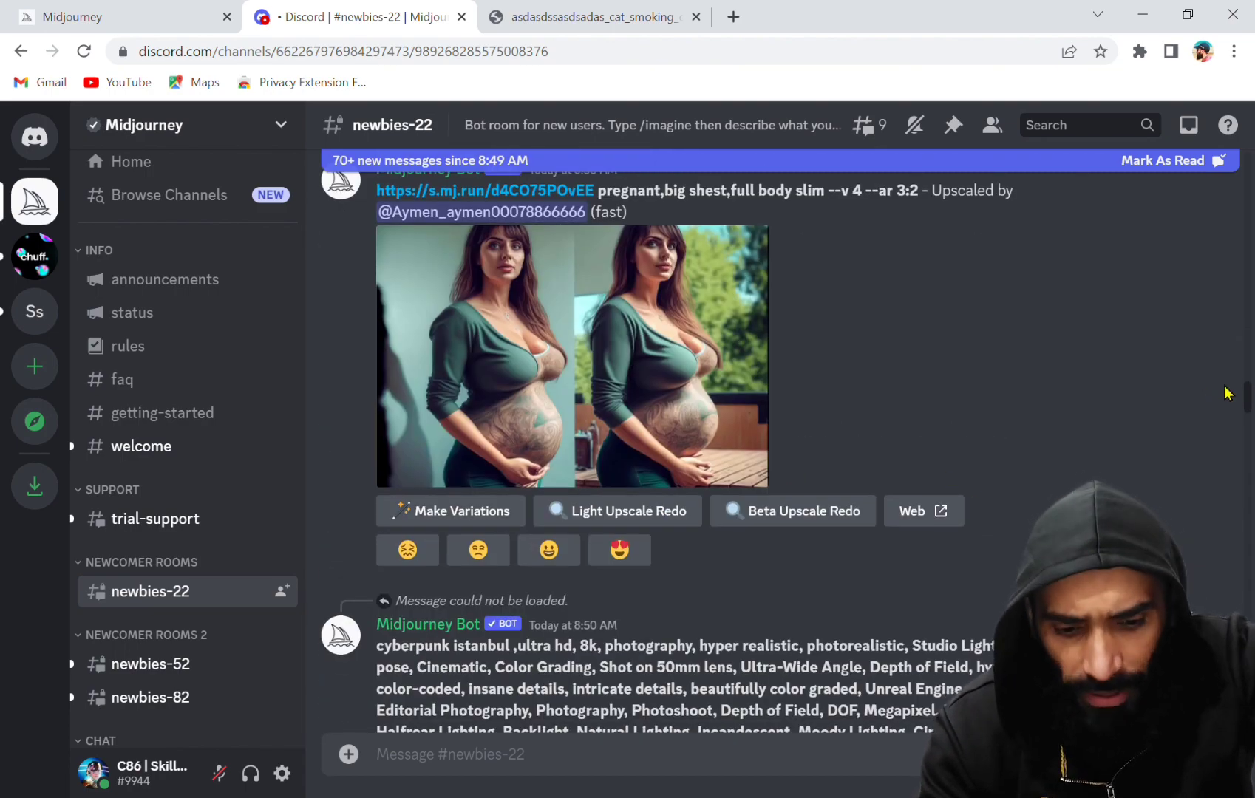
scroll(848, 515, down, 5)
scroll(890, 513, down, 4)
scroll(1014, 525, down, 1)
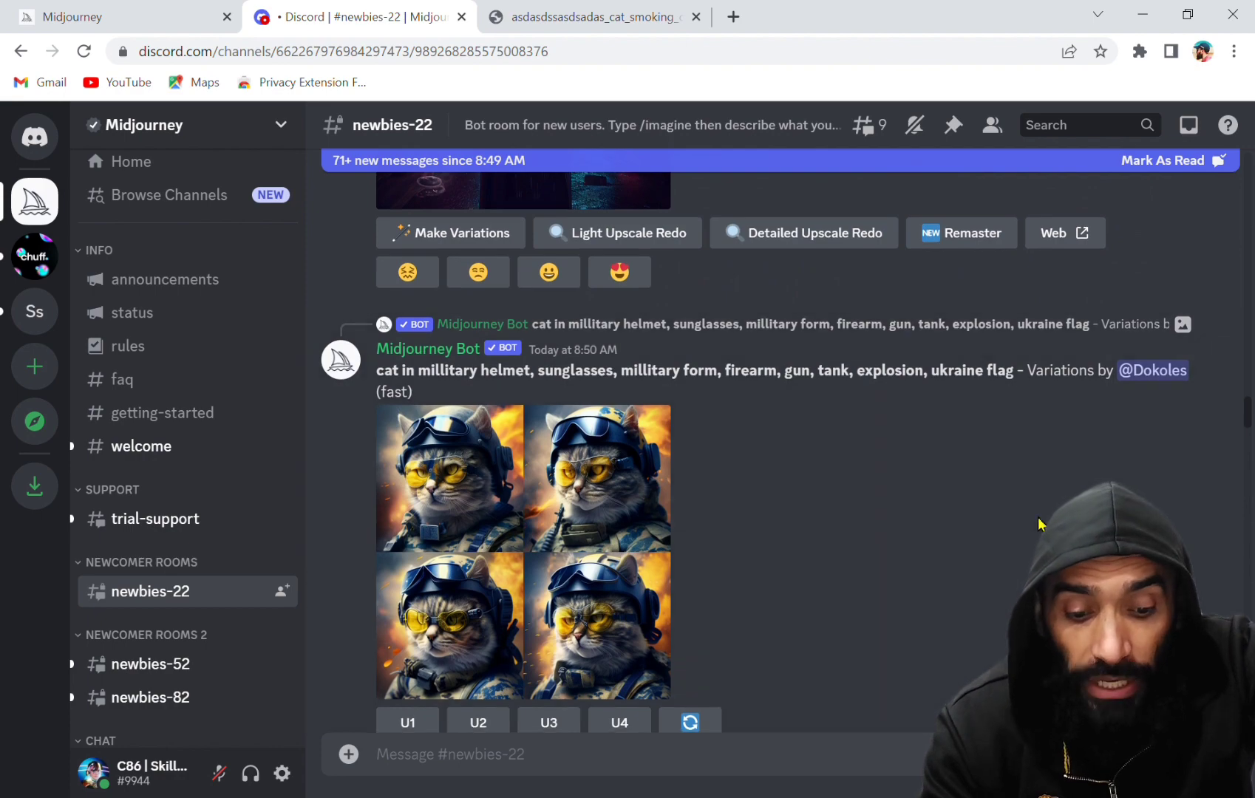
scroll(1014, 525, down, 3)
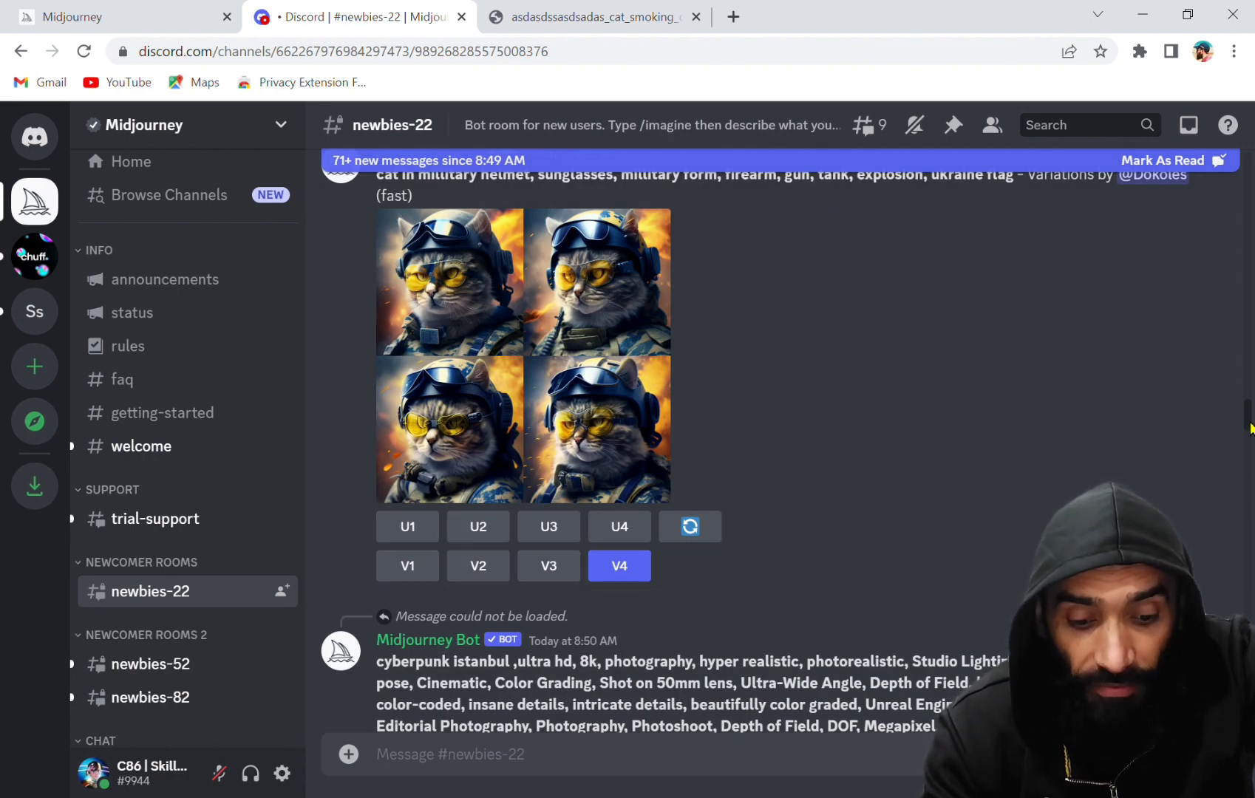
scroll(1248, 427, down, 5)
scroll(1249, 427, down, 5)
scroll(1249, 427, down, 5)
scroll(1249, 427, down, 3)
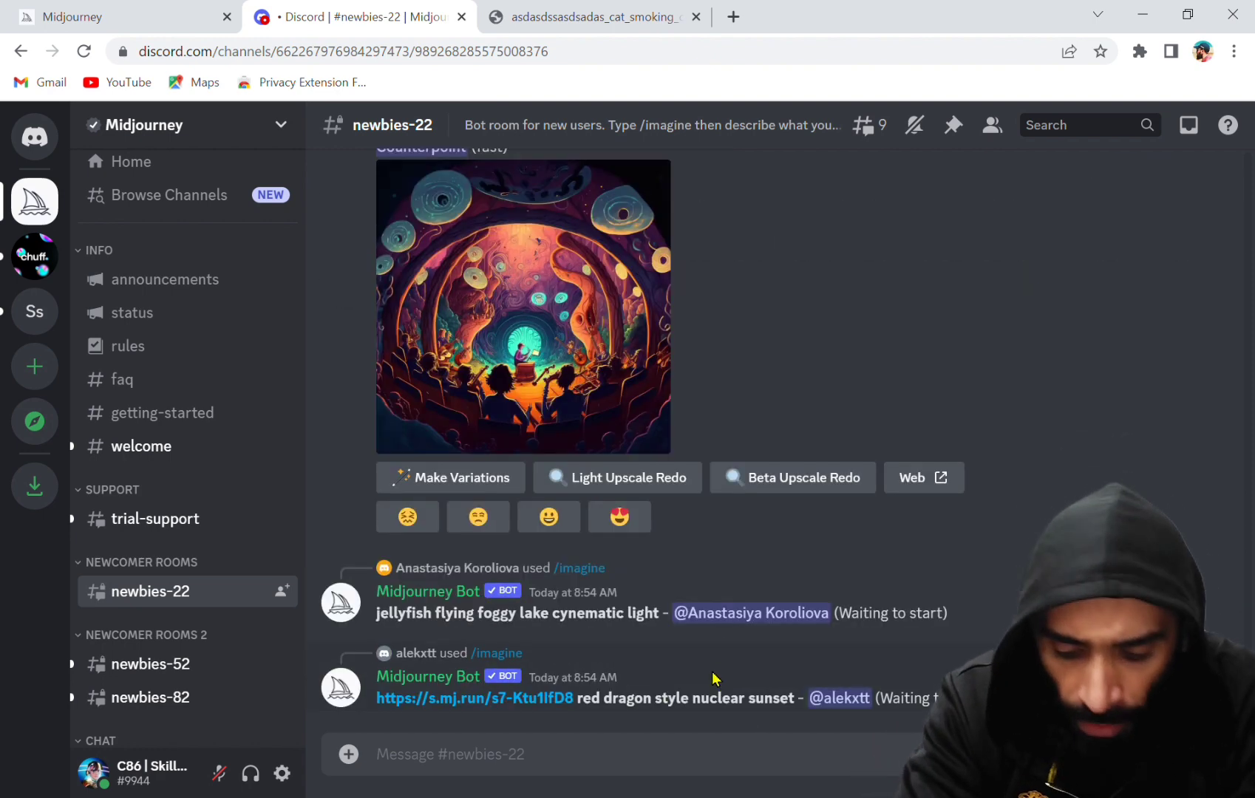
click(695, 771)
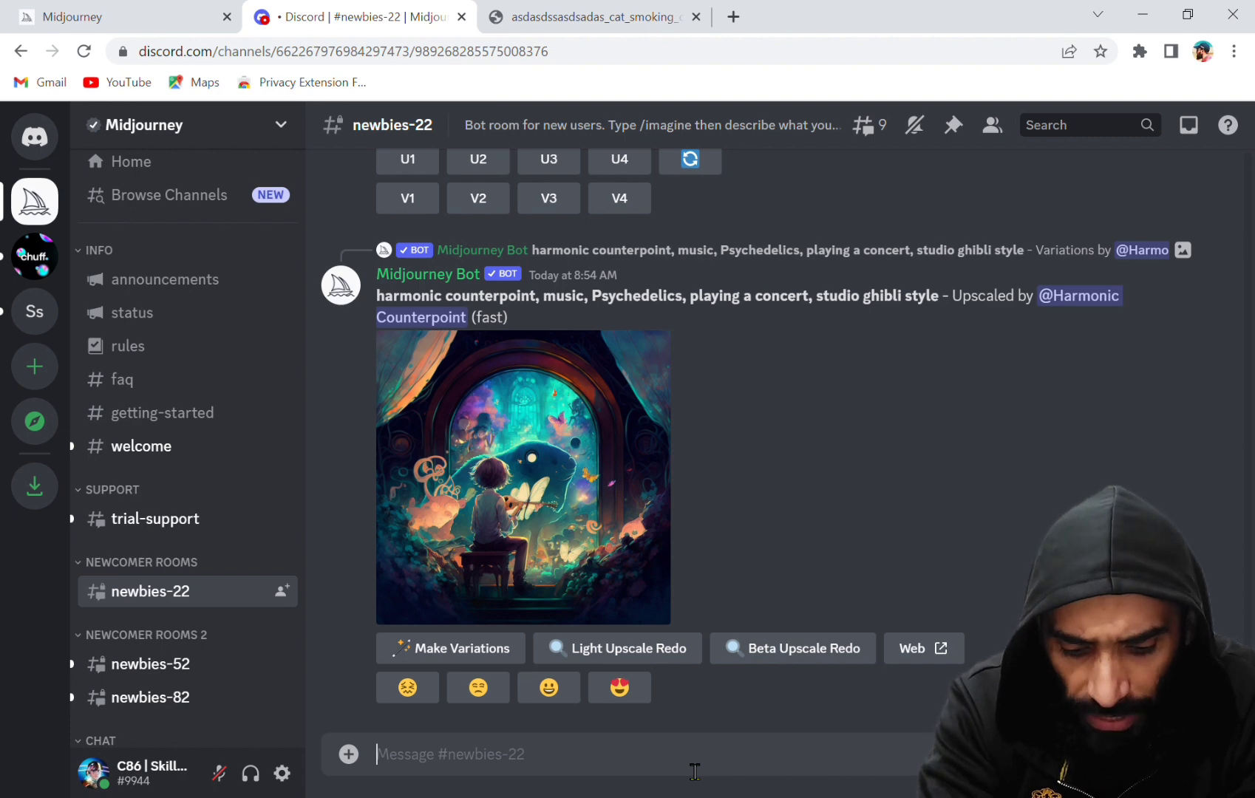
text(/)
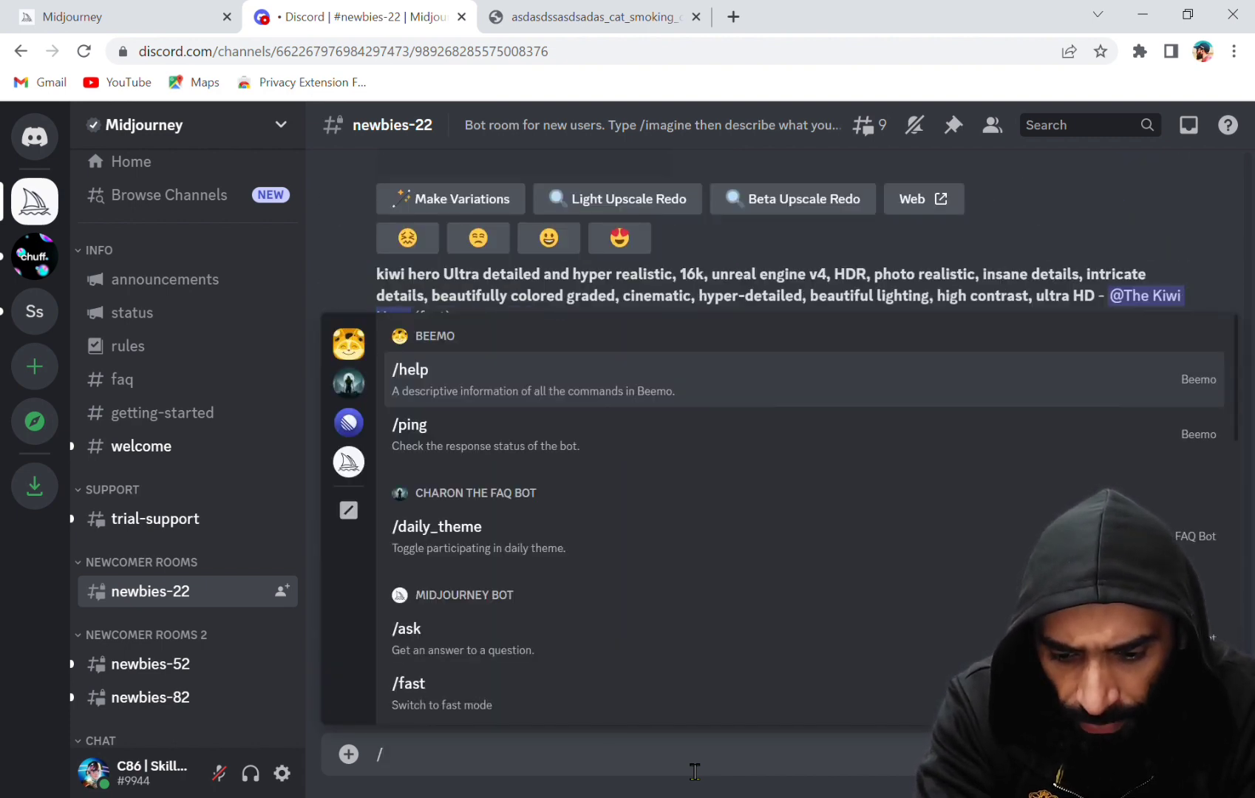
text(IM)
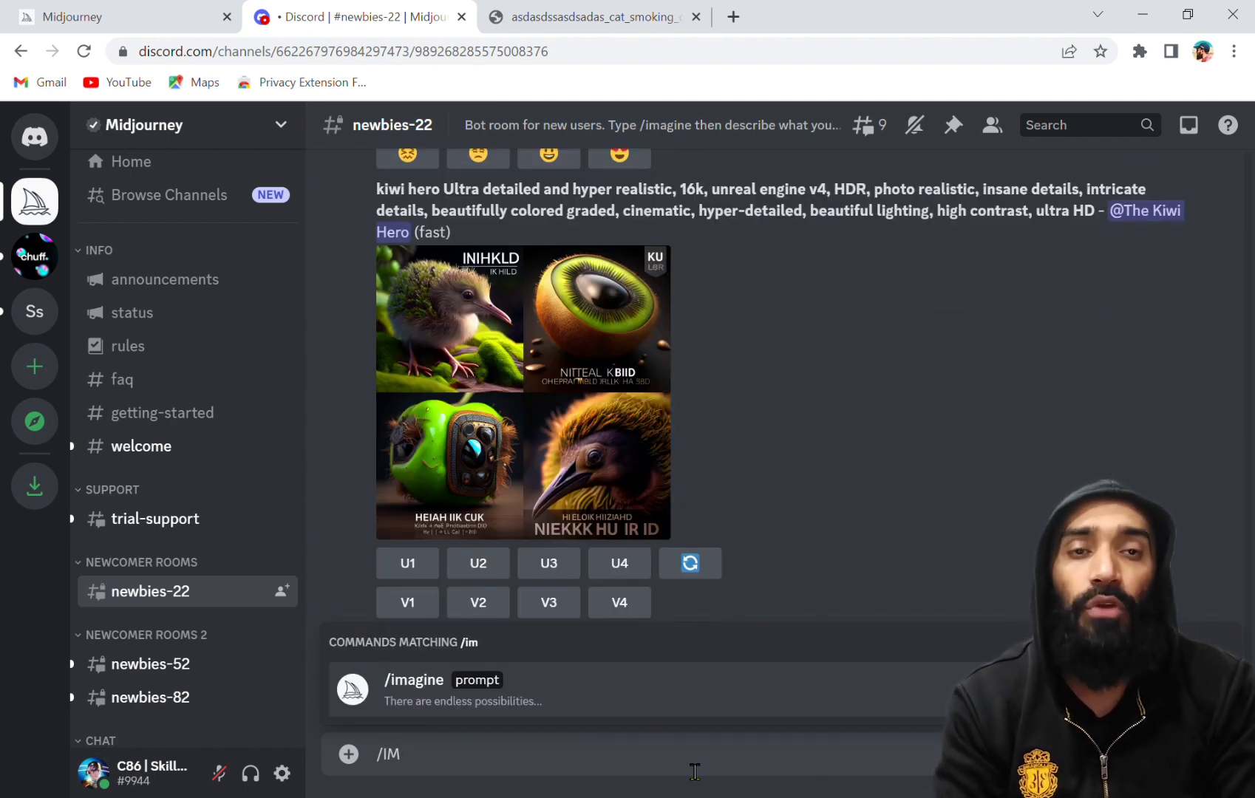
Step: Submit the /imagine prompt 'A YOUNG BOY WITH MOON ON THE MOUNTAIN AND SOME BORN FIRE'
key(Tab)
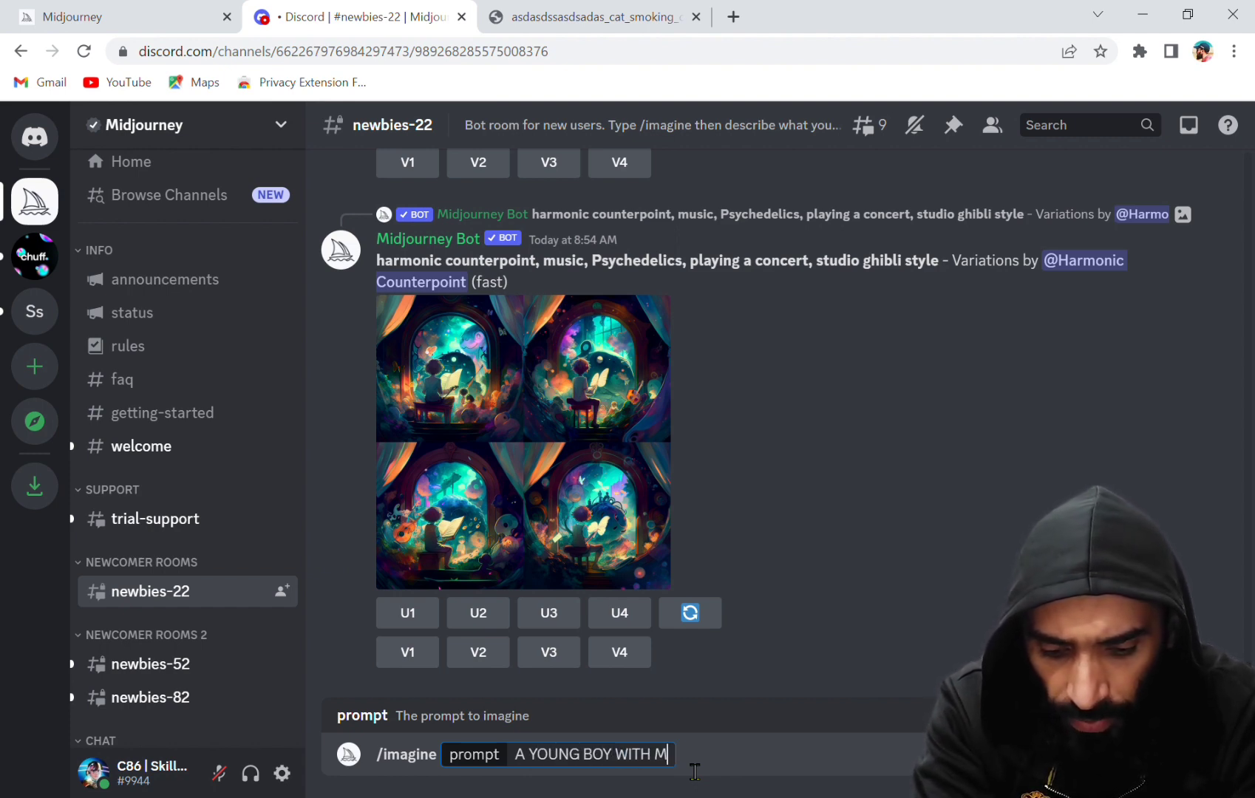
text(OON ON)
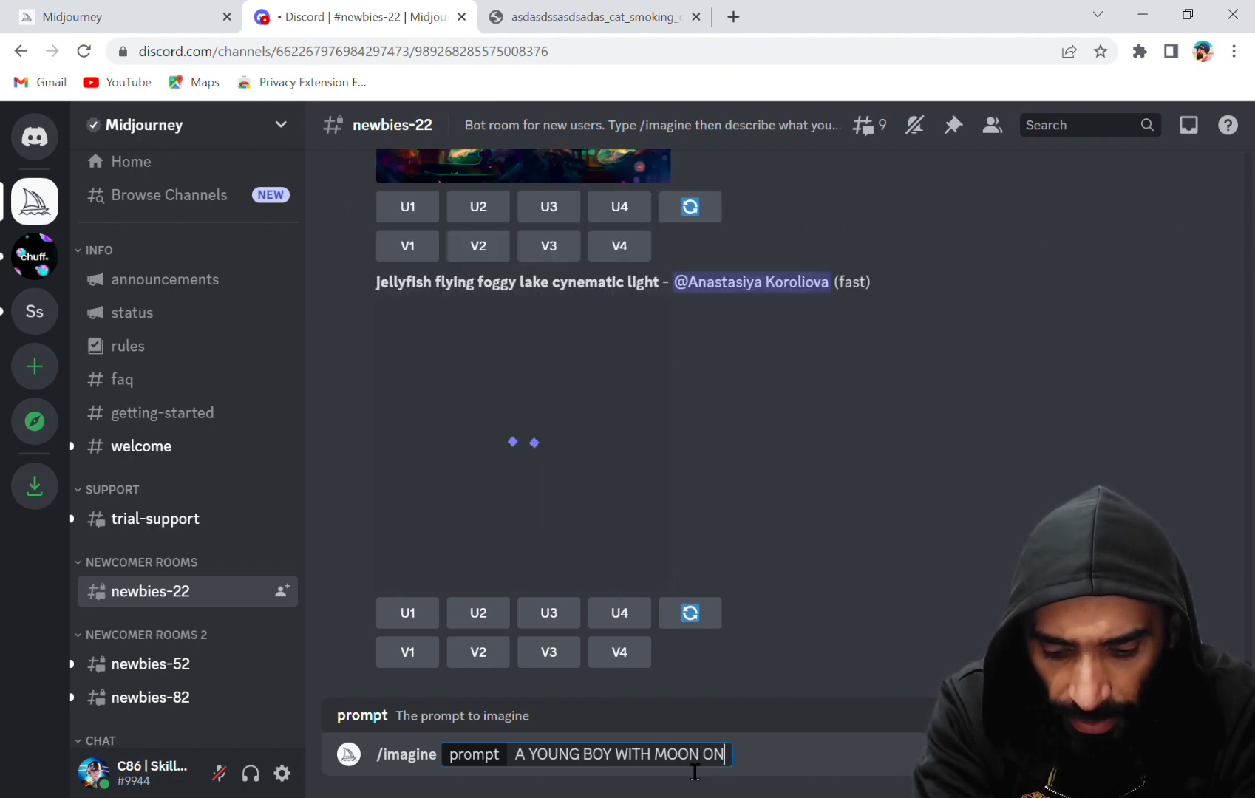
text( THE M)
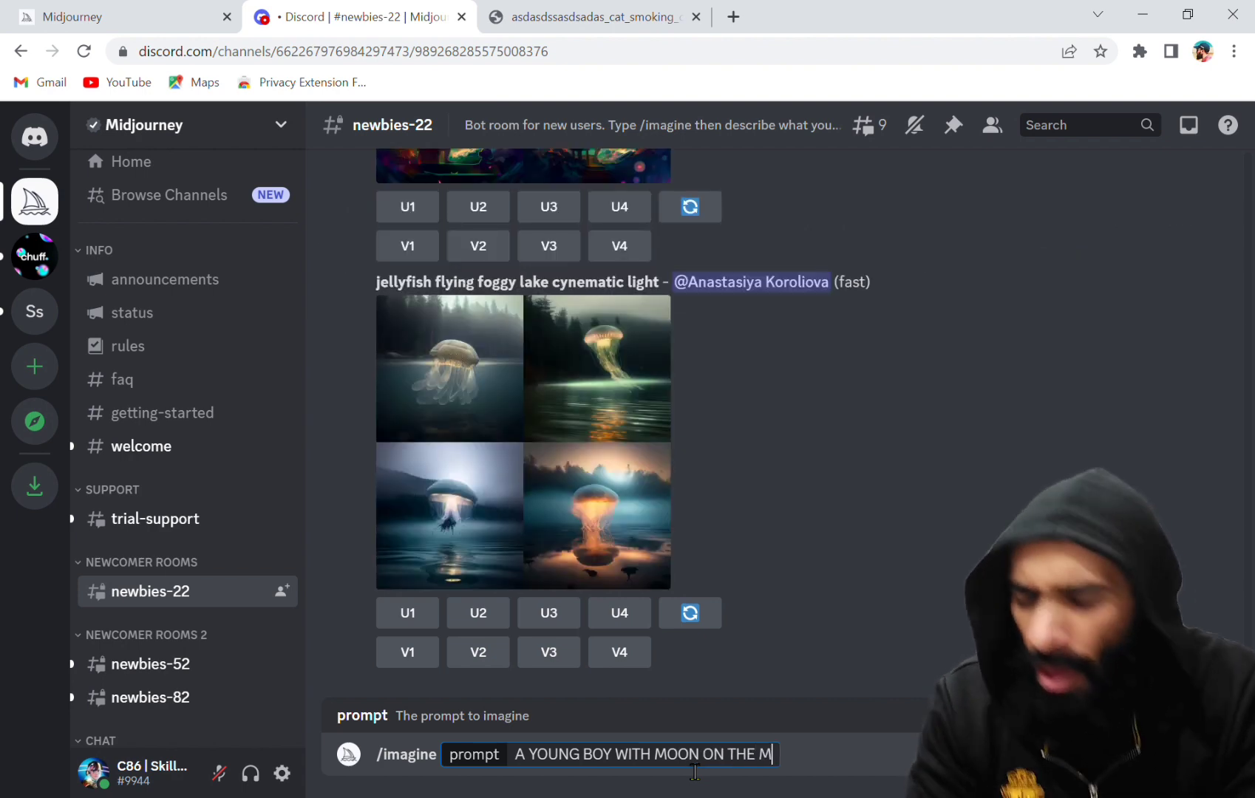
text(OUNTAIN  A)
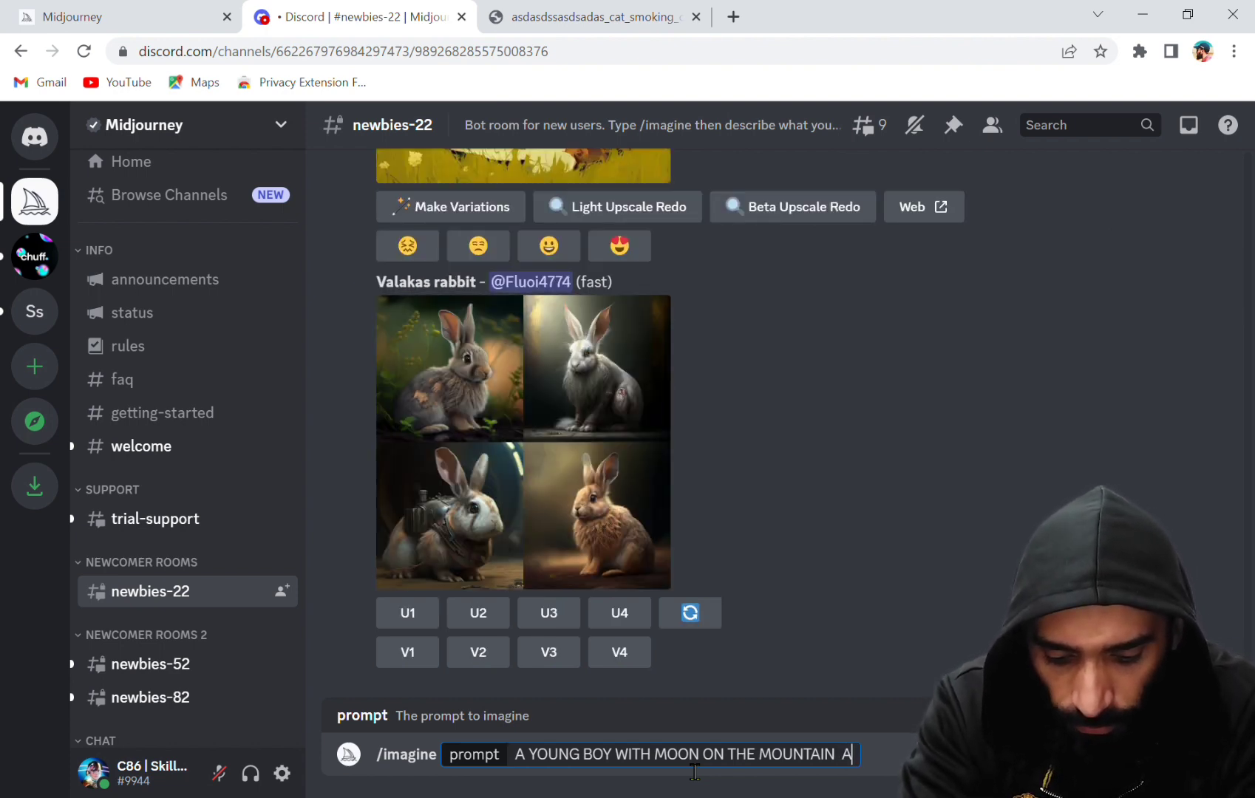
text(ND SOME)
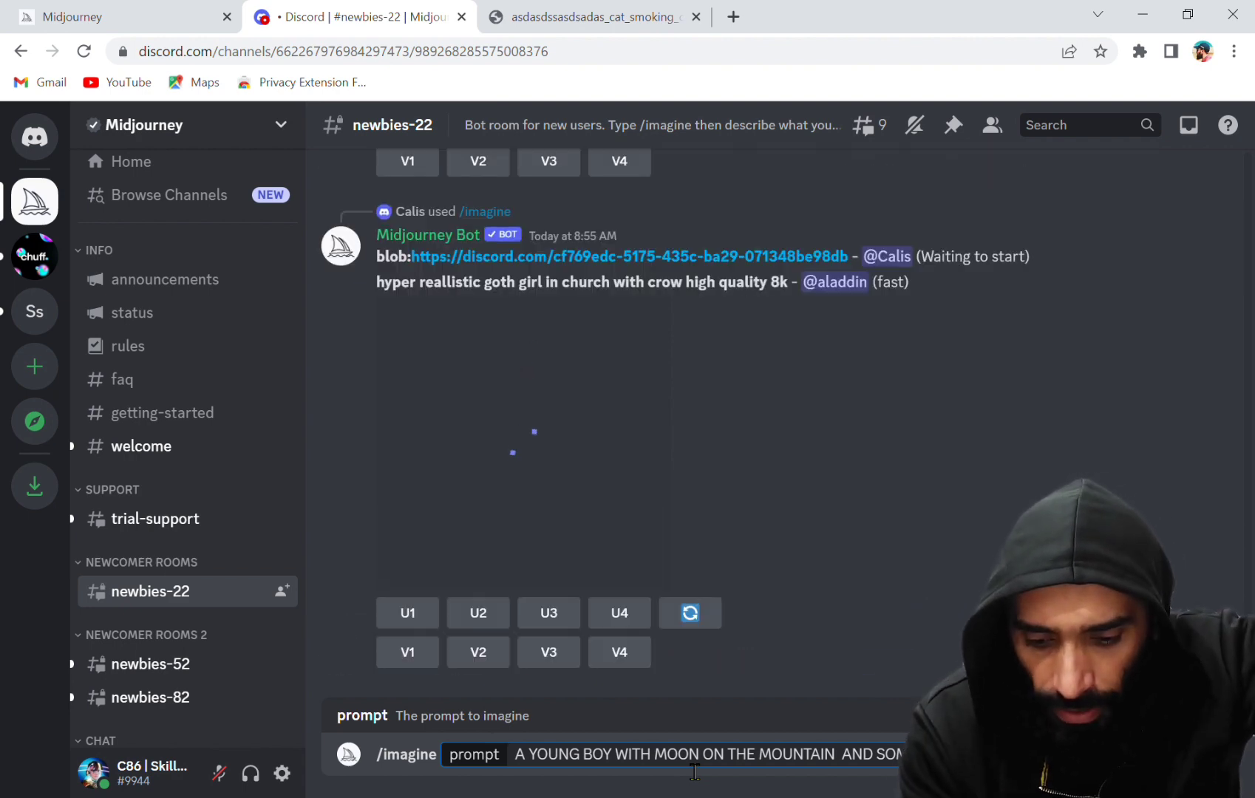
key(Return)
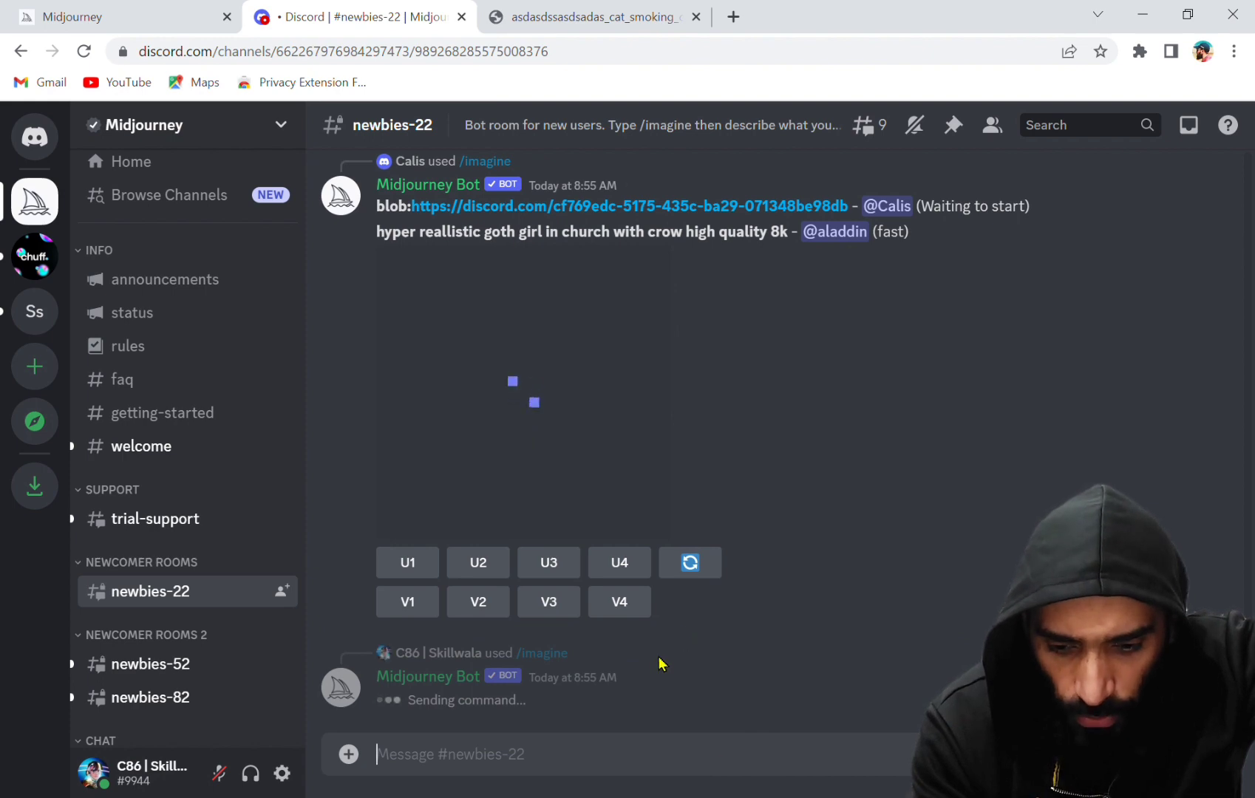
mouse_move(648, 594)
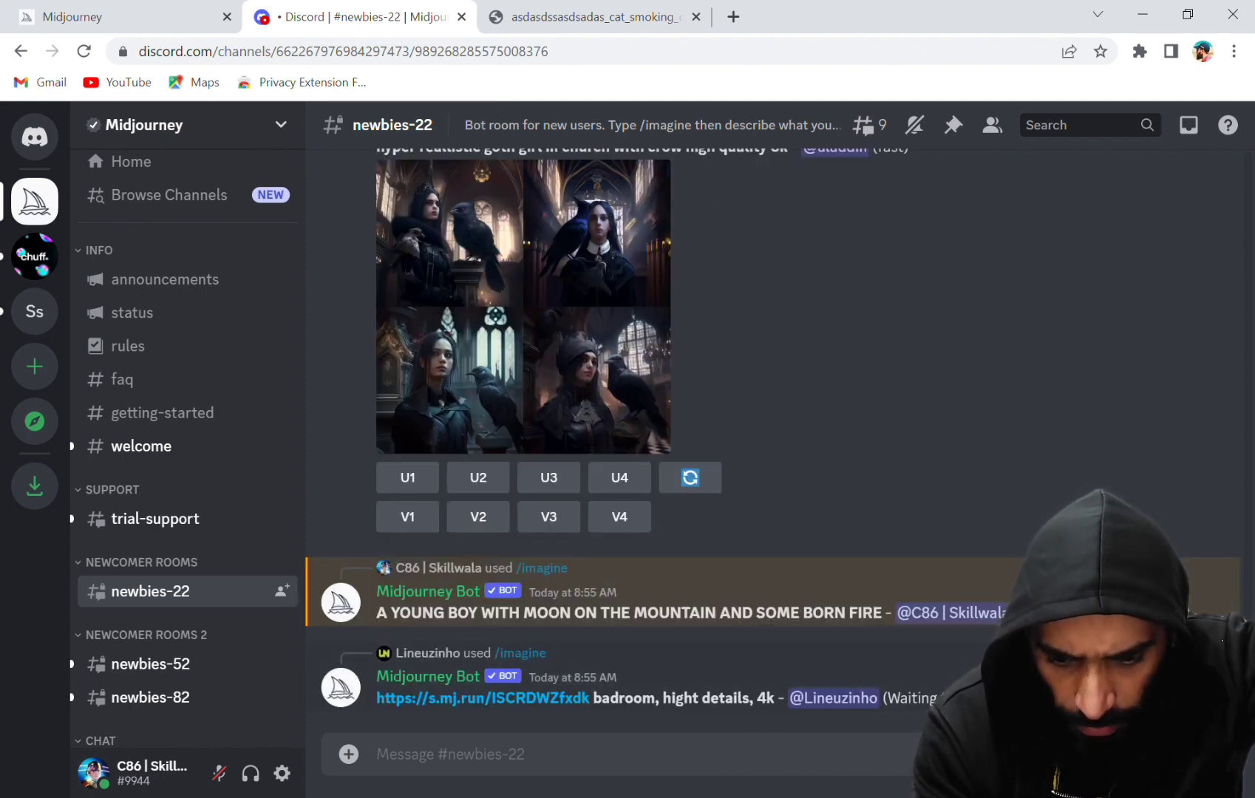
Step: Scroll the newbies-22 chat to the finished young boy and glowing moon four-image grid
scroll(709, 612, up, 5)
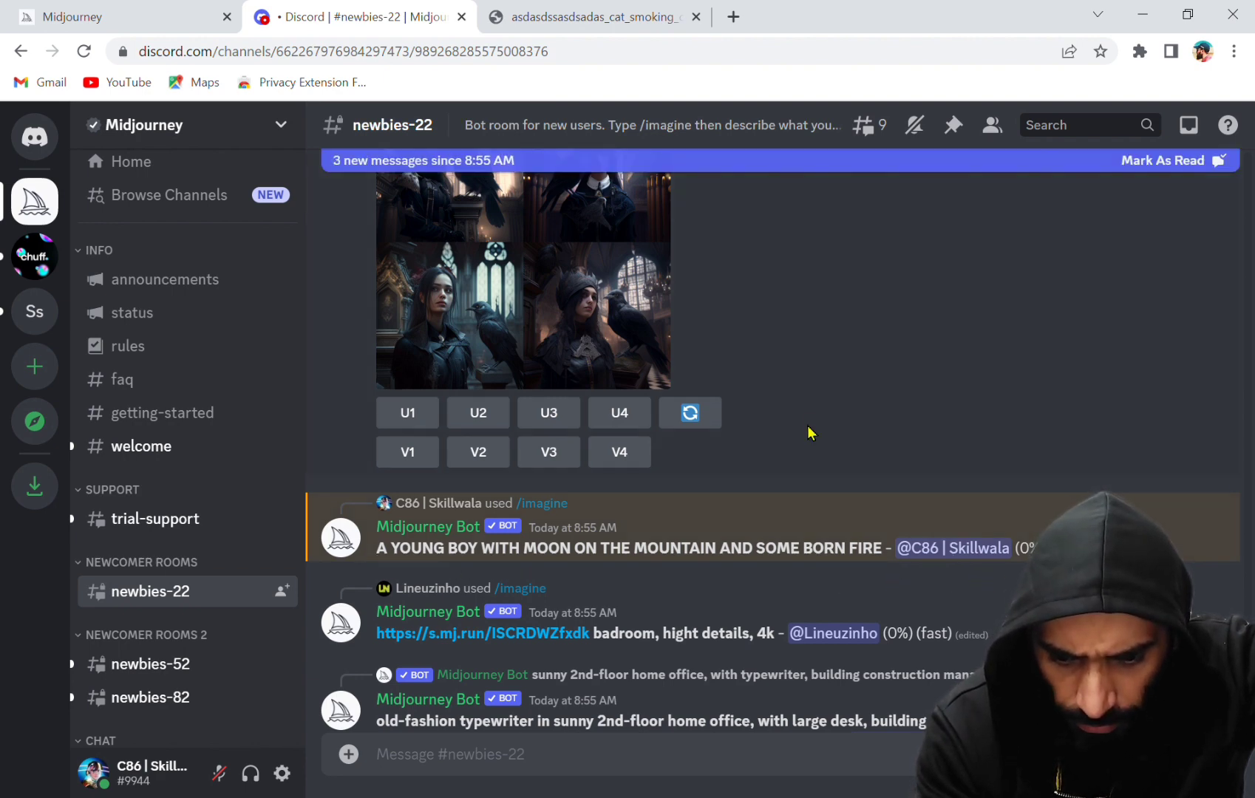
scroll(826, 418, up, 3)
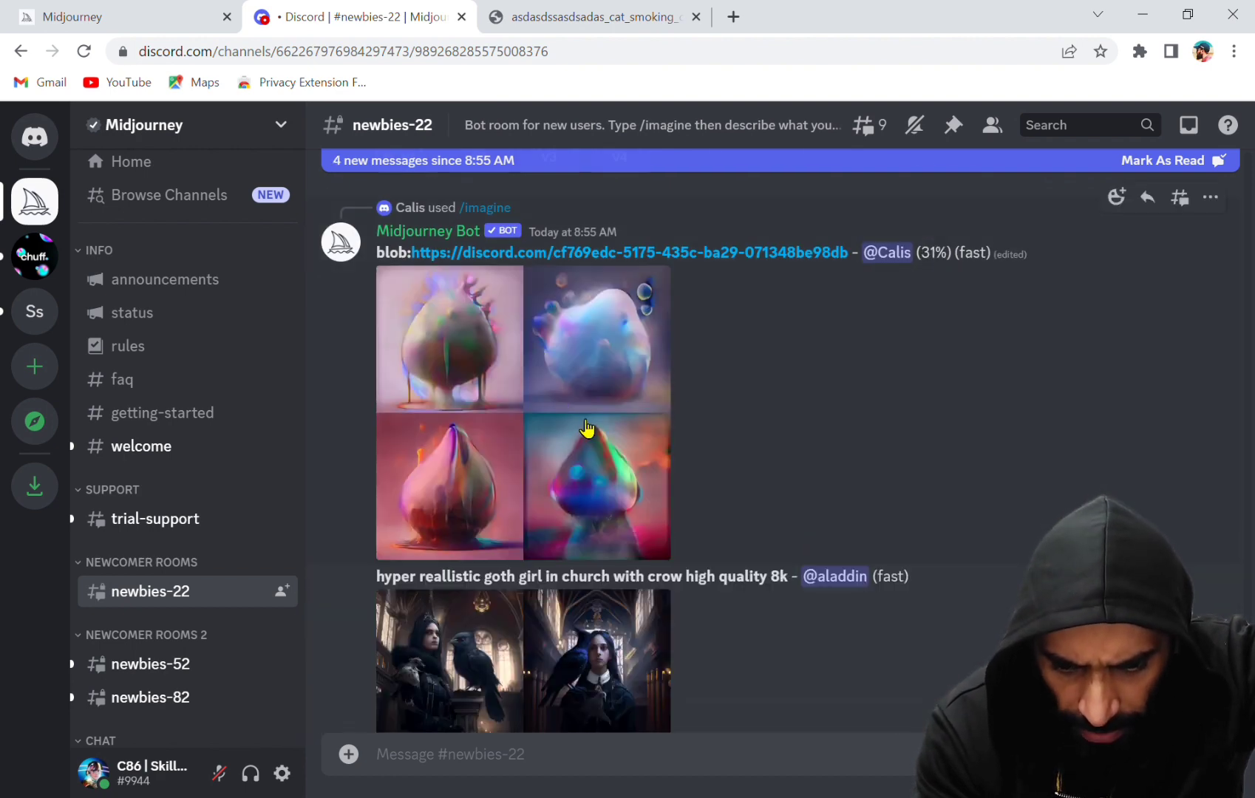
scroll(710, 432, down, 3)
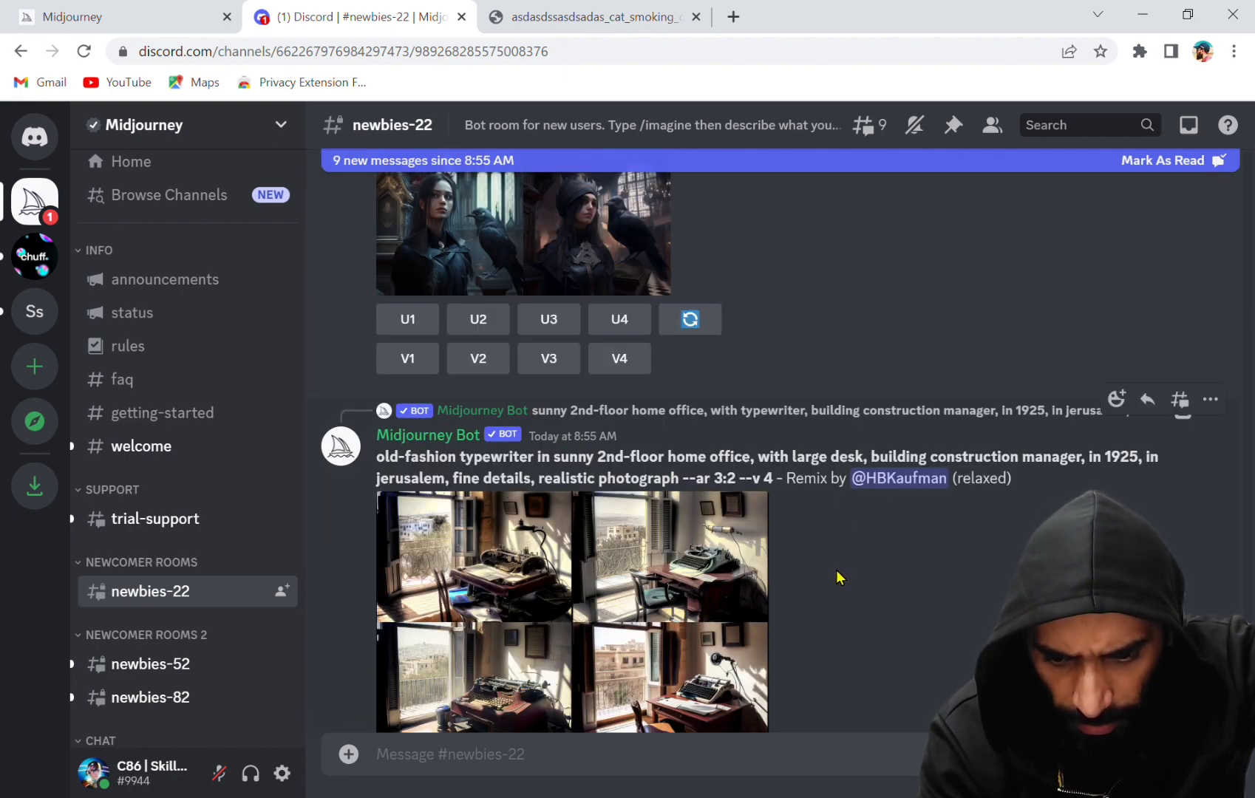
scroll(838, 577, down, 5)
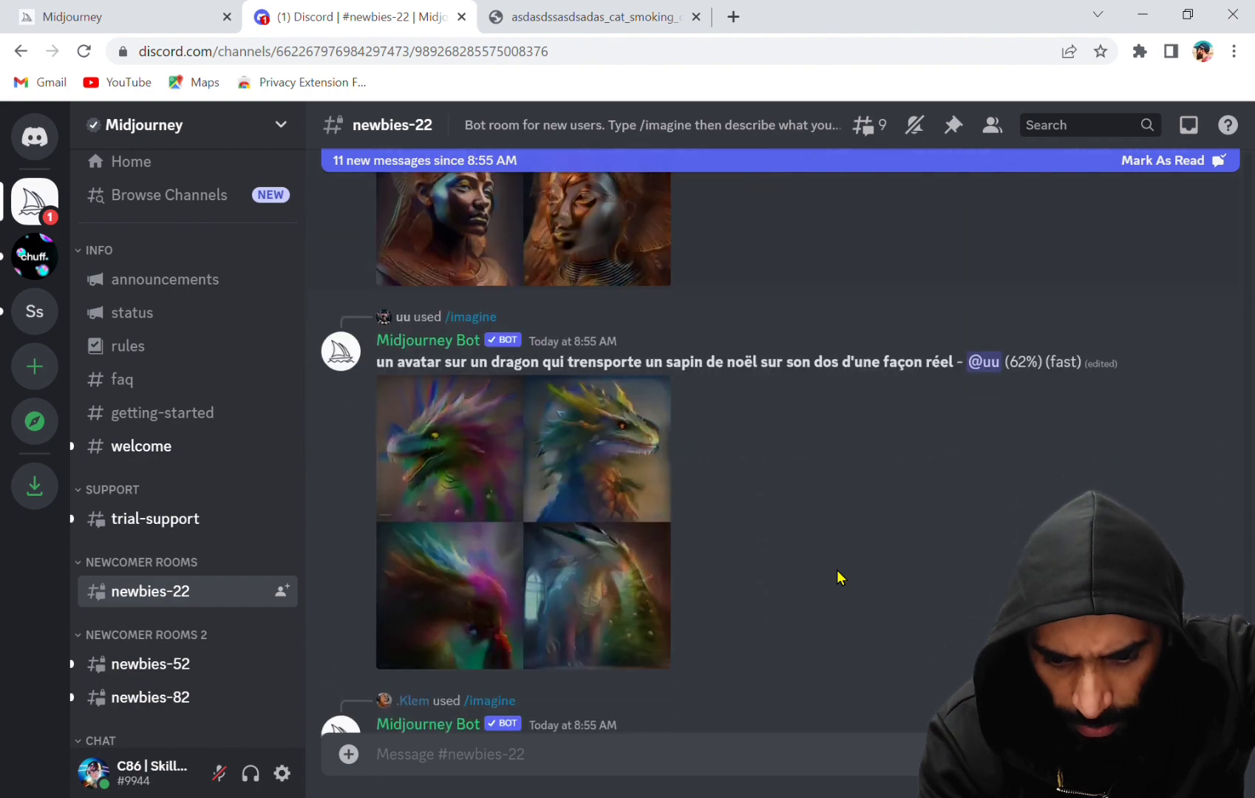
scroll(839, 576, down, 5)
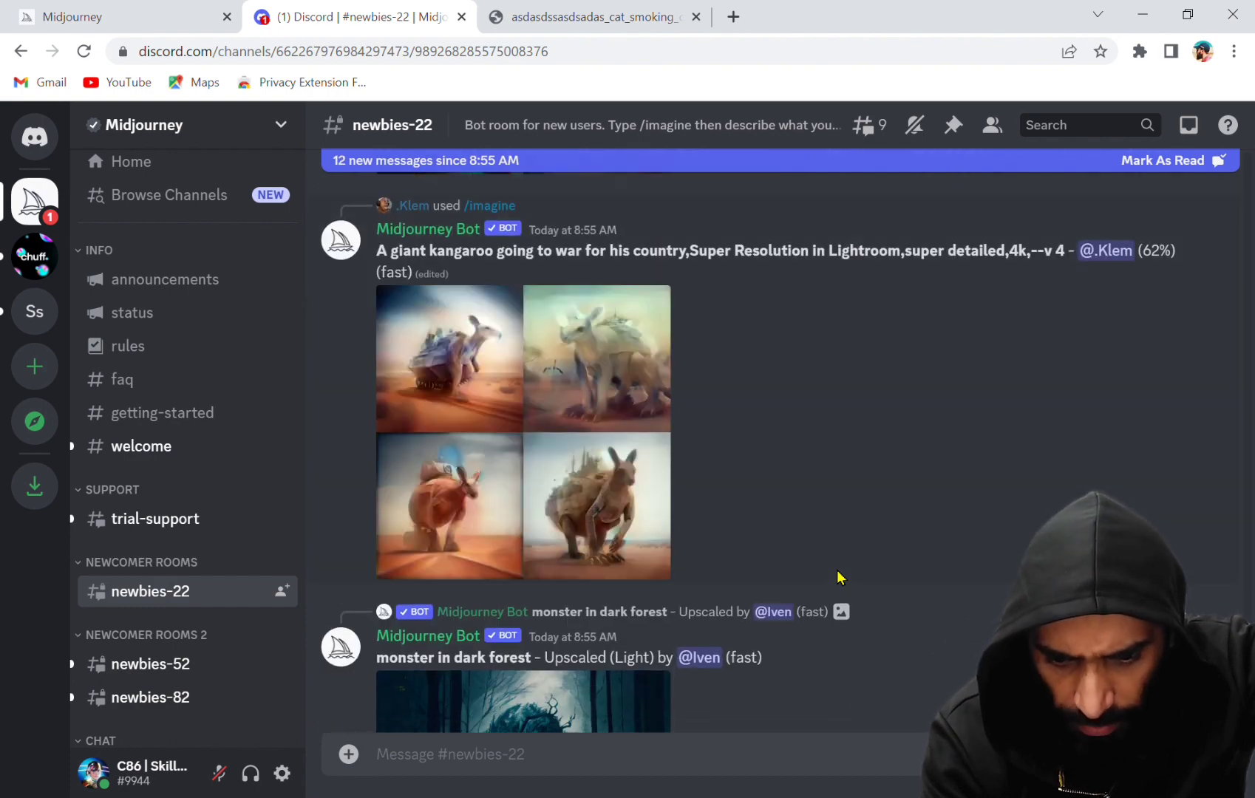
scroll(839, 577, down, 5)
scroll(839, 577, down, 3)
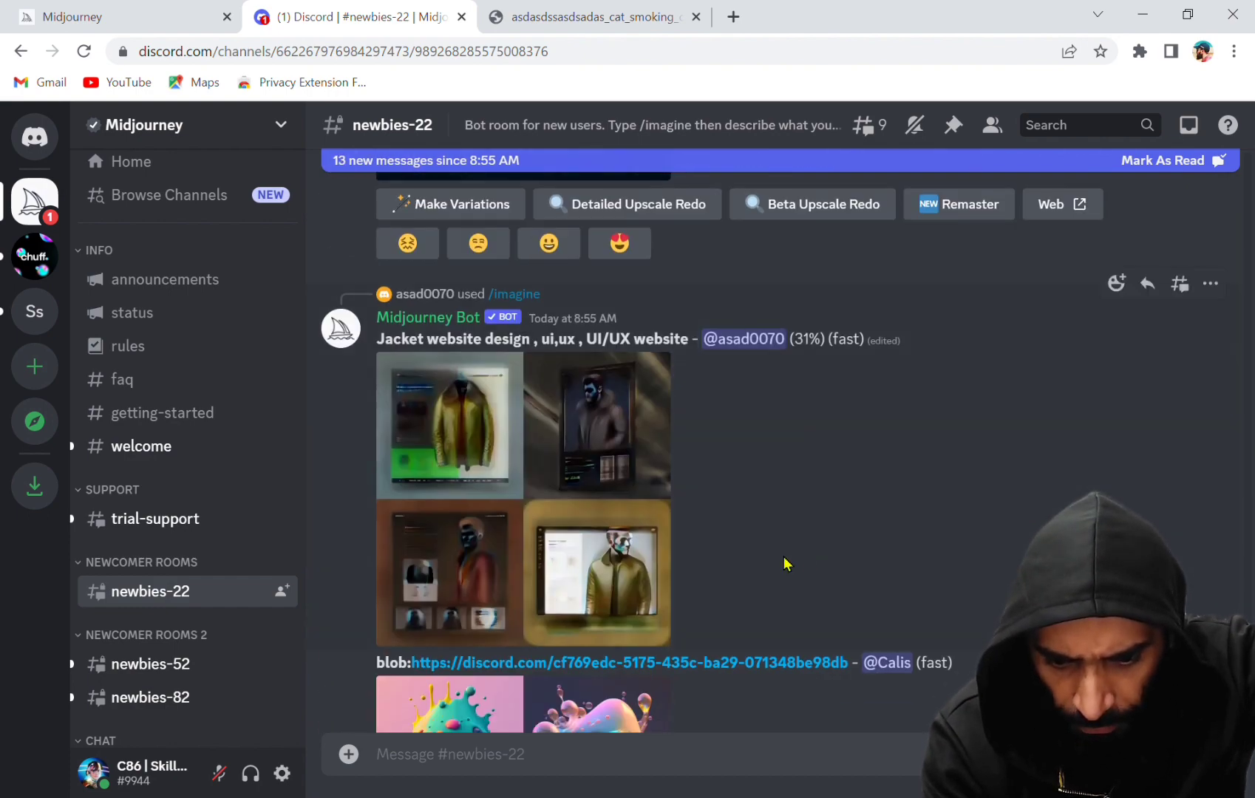
scroll(772, 561, down, 5)
scroll(773, 562, down, 5)
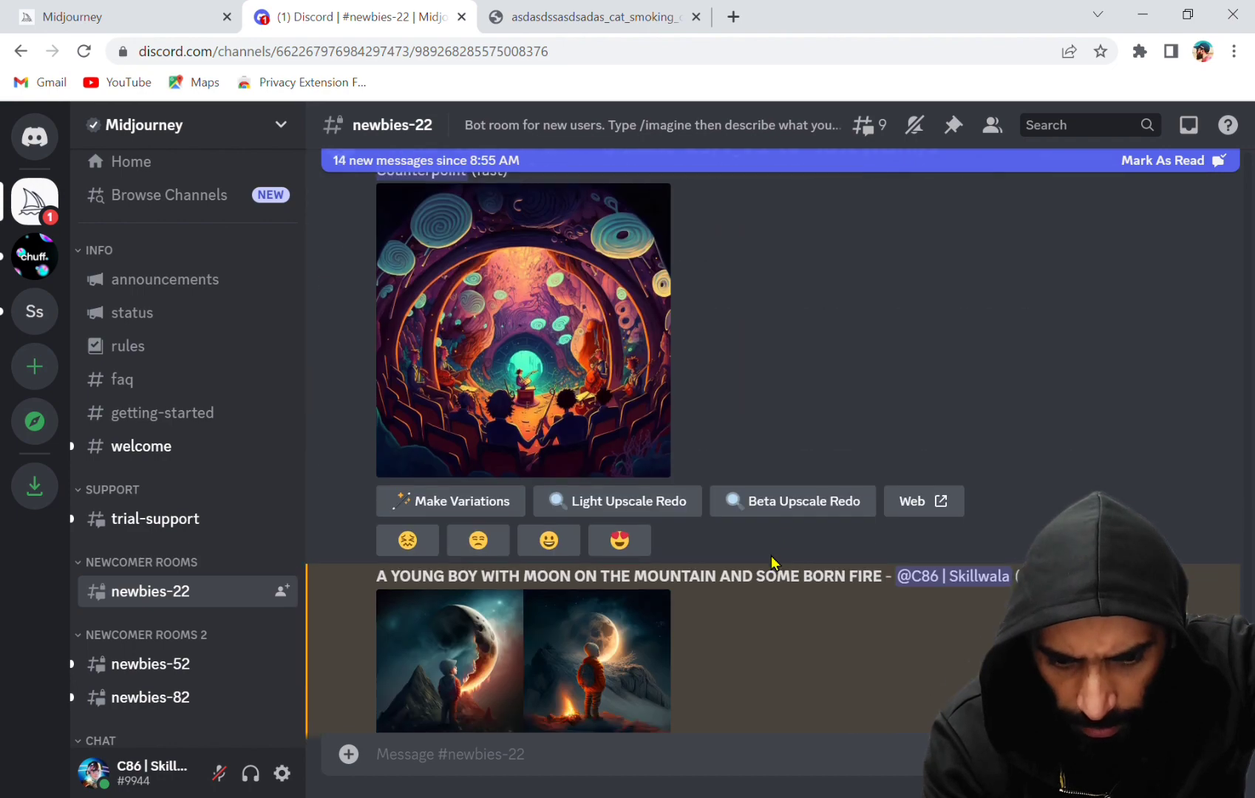
scroll(772, 562, down, 5)
scroll(771, 561, up, 3)
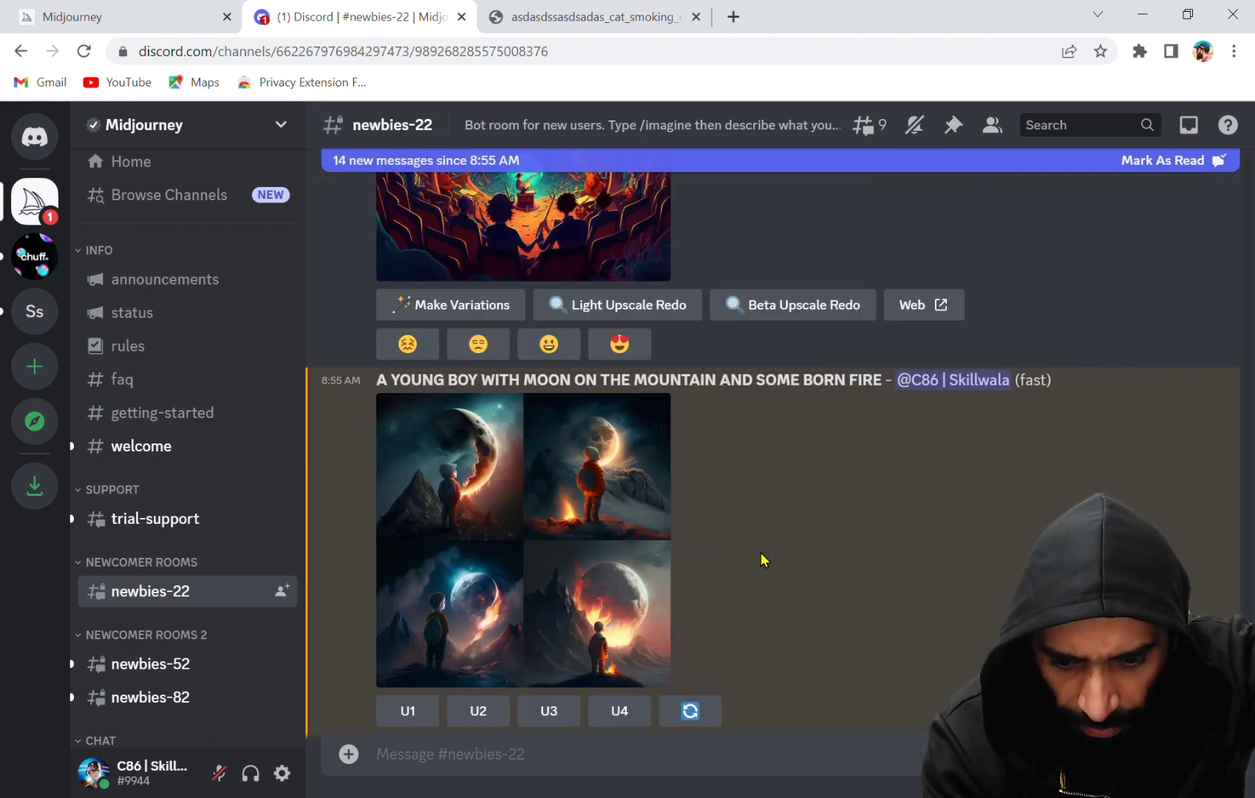
Step: Open the young boy moon grid full-size in a new tab, then return to Discord and close the preview
click(521, 517)
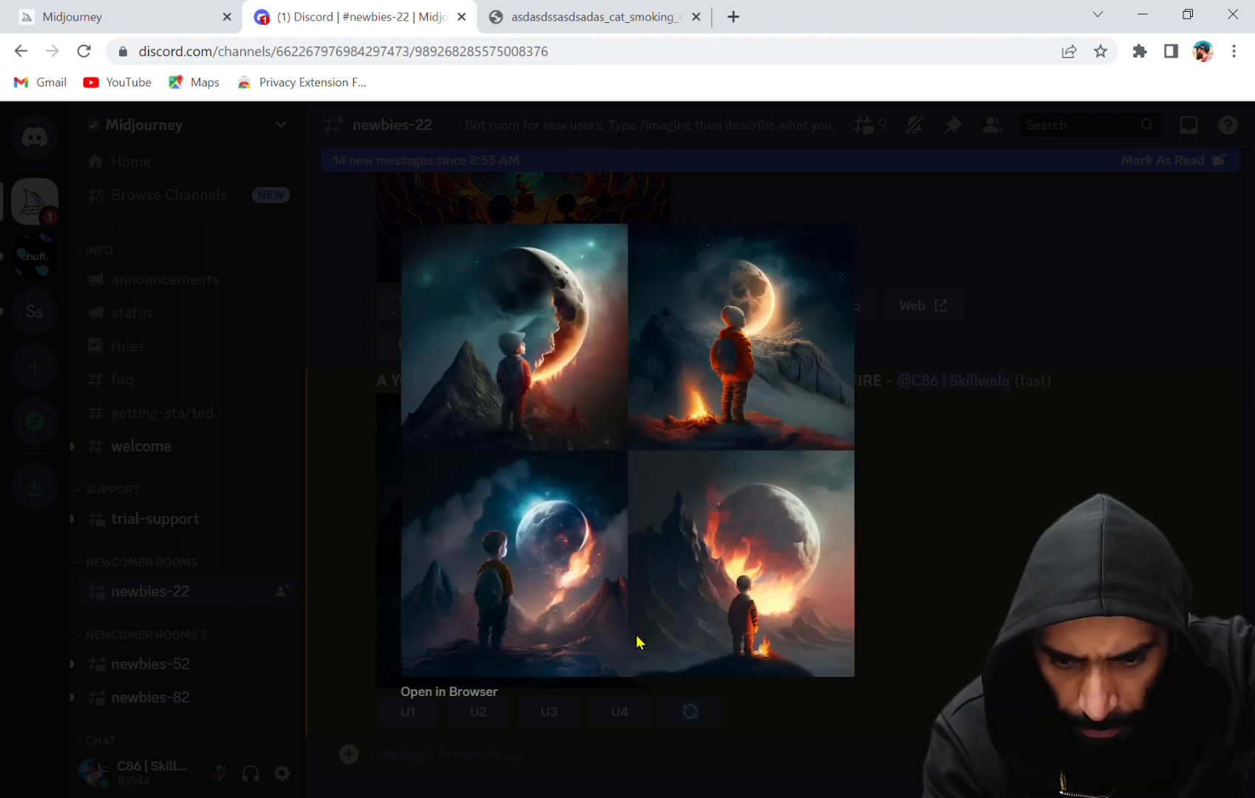
click(447, 690)
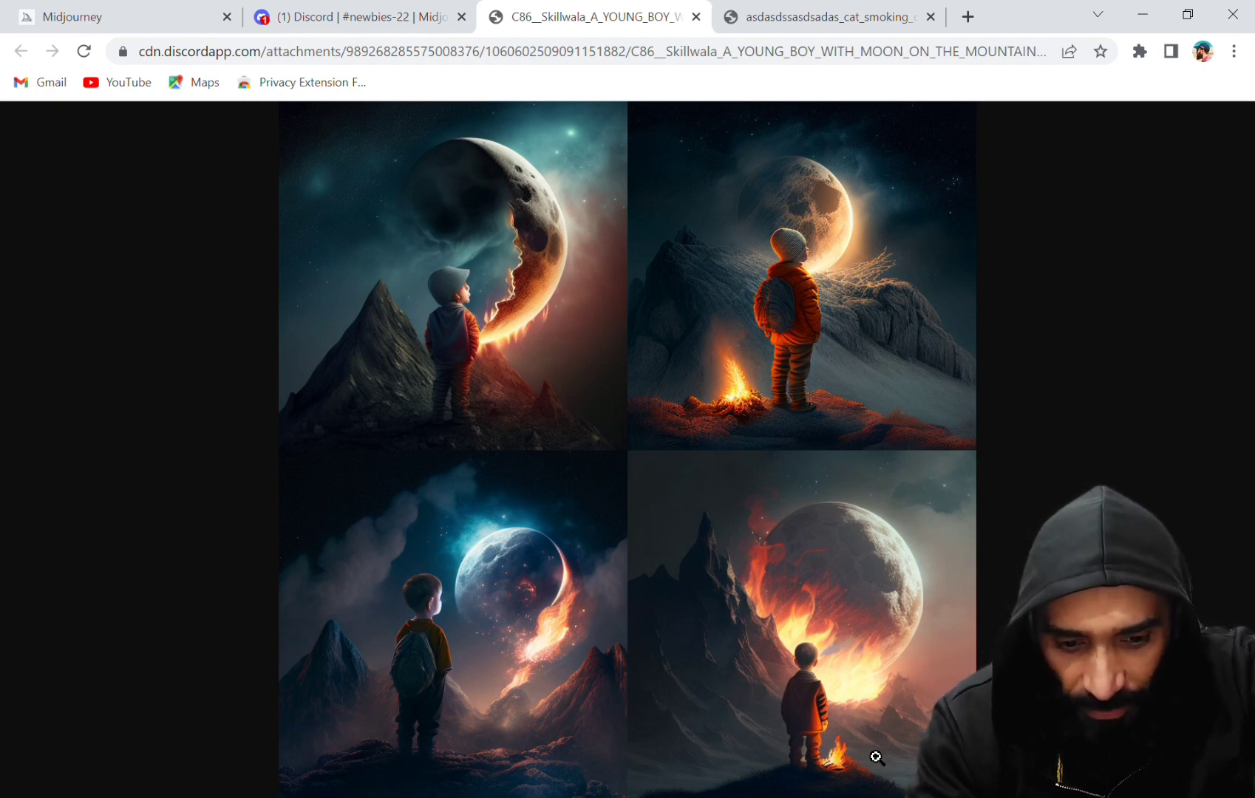
click(284, 15)
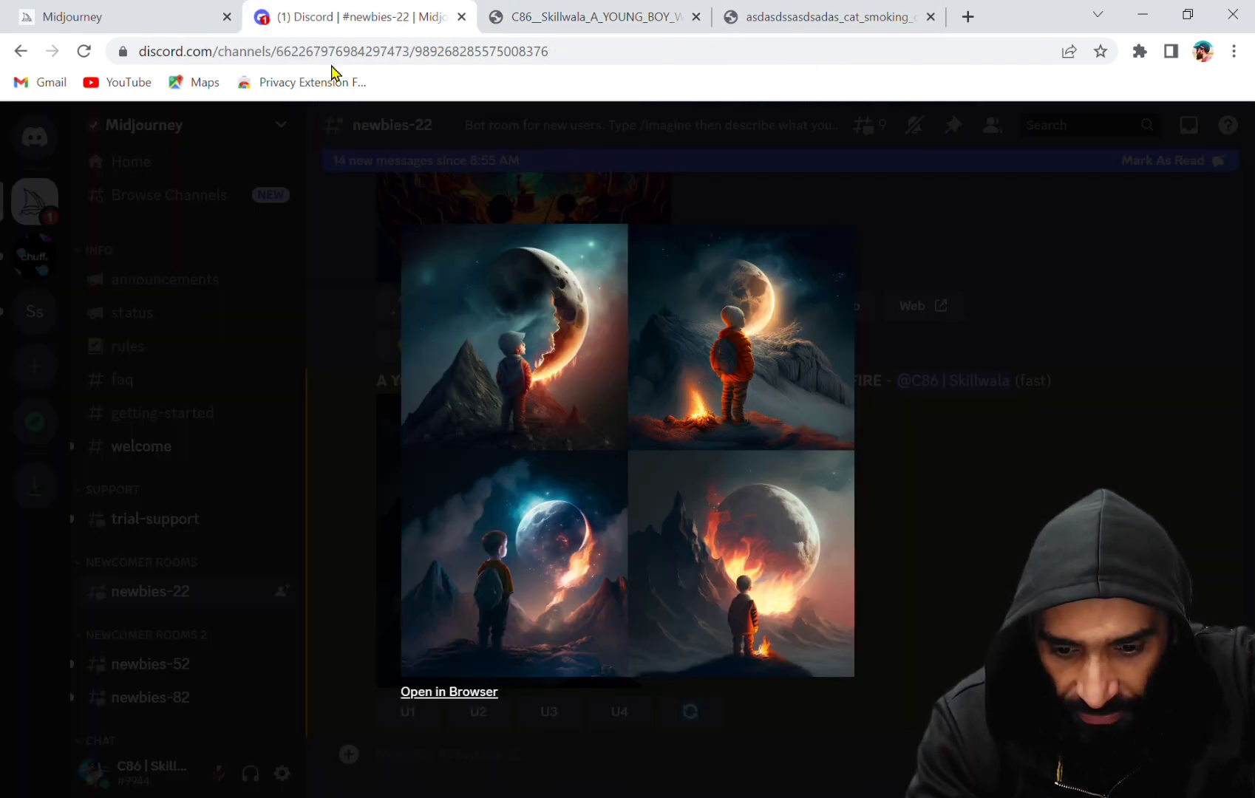
key(Escape)
Step: Draft 'AI TOOLS FOR GRAPHIC ILLUSTRATOR' in the message box, correcting the misspelled ILLUSTRATOR
scroll(792, 513, down, 3)
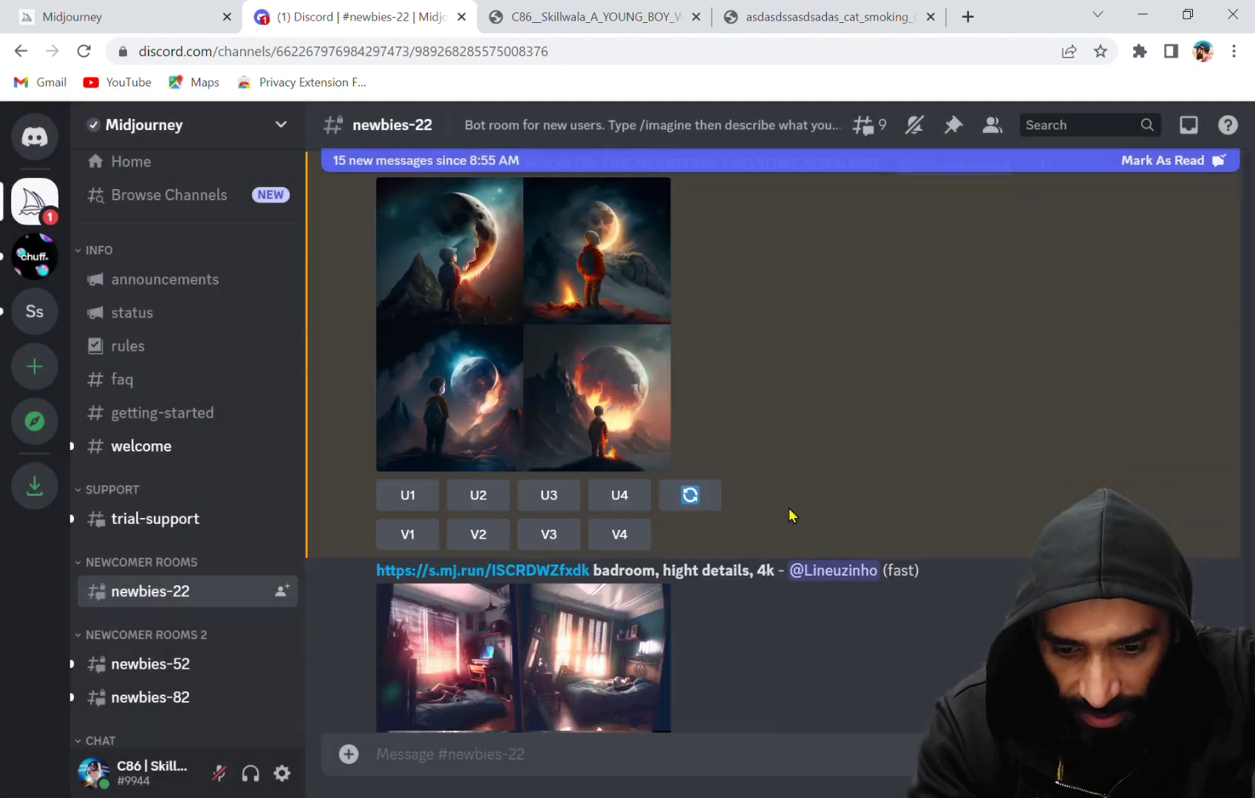
scroll(792, 513, down, 5)
scroll(759, 546, down, 5)
scroll(759, 546, down, 5)
scroll(759, 545, down, 5)
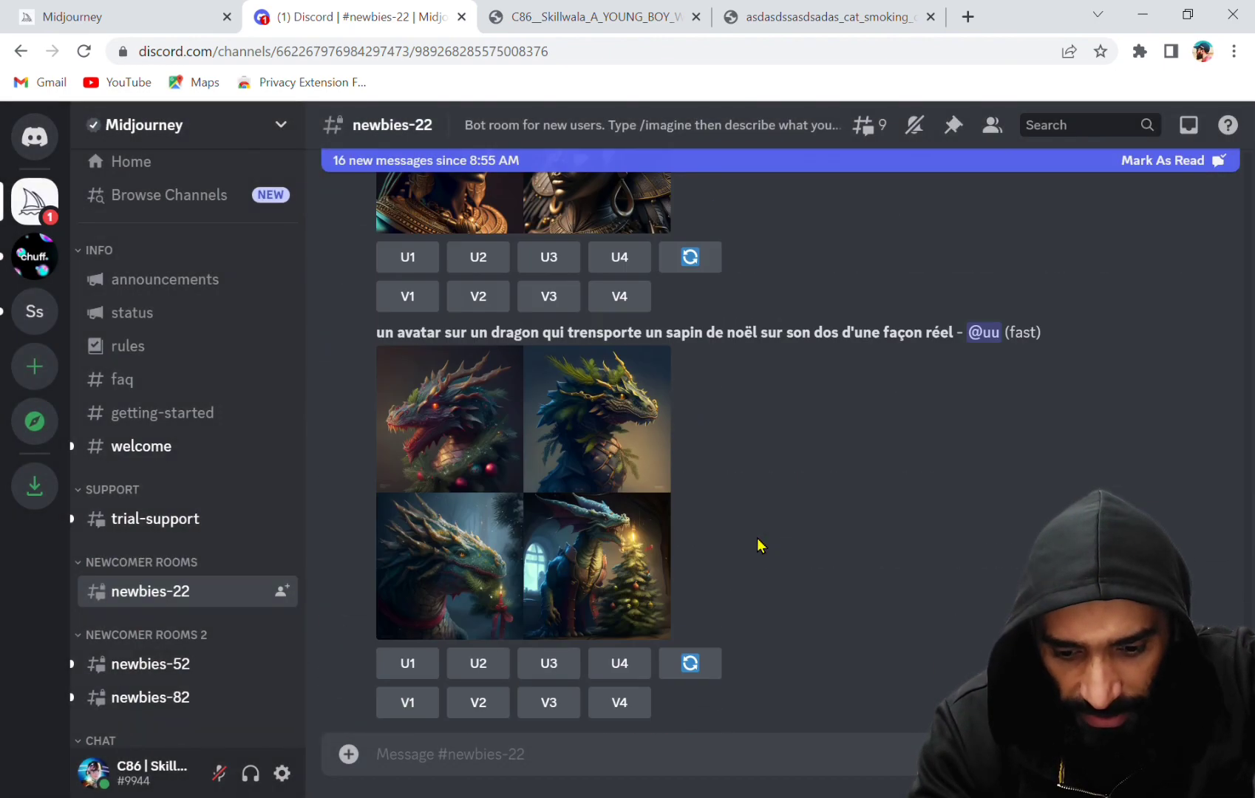
scroll(758, 545, down, 5)
scroll(759, 546, down, 5)
scroll(759, 546, down, 1)
text(AI TOO)
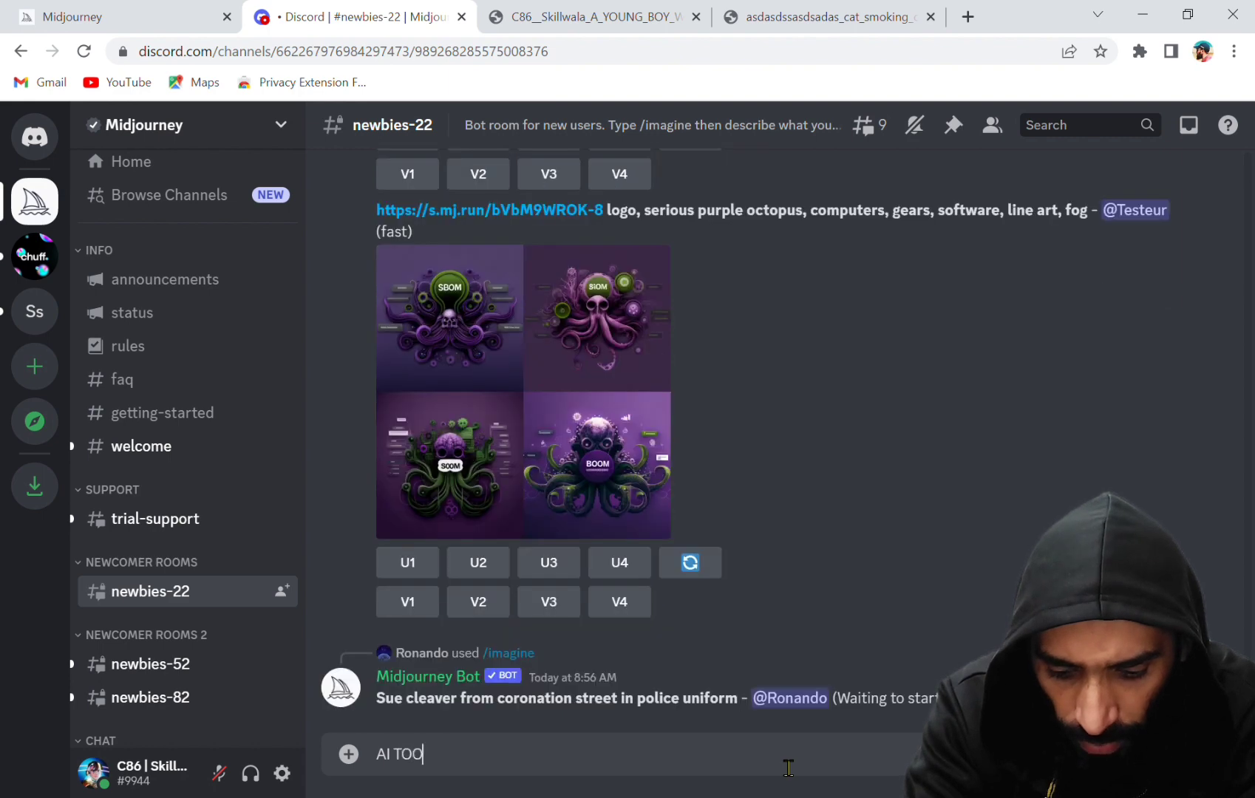
text(LS  )
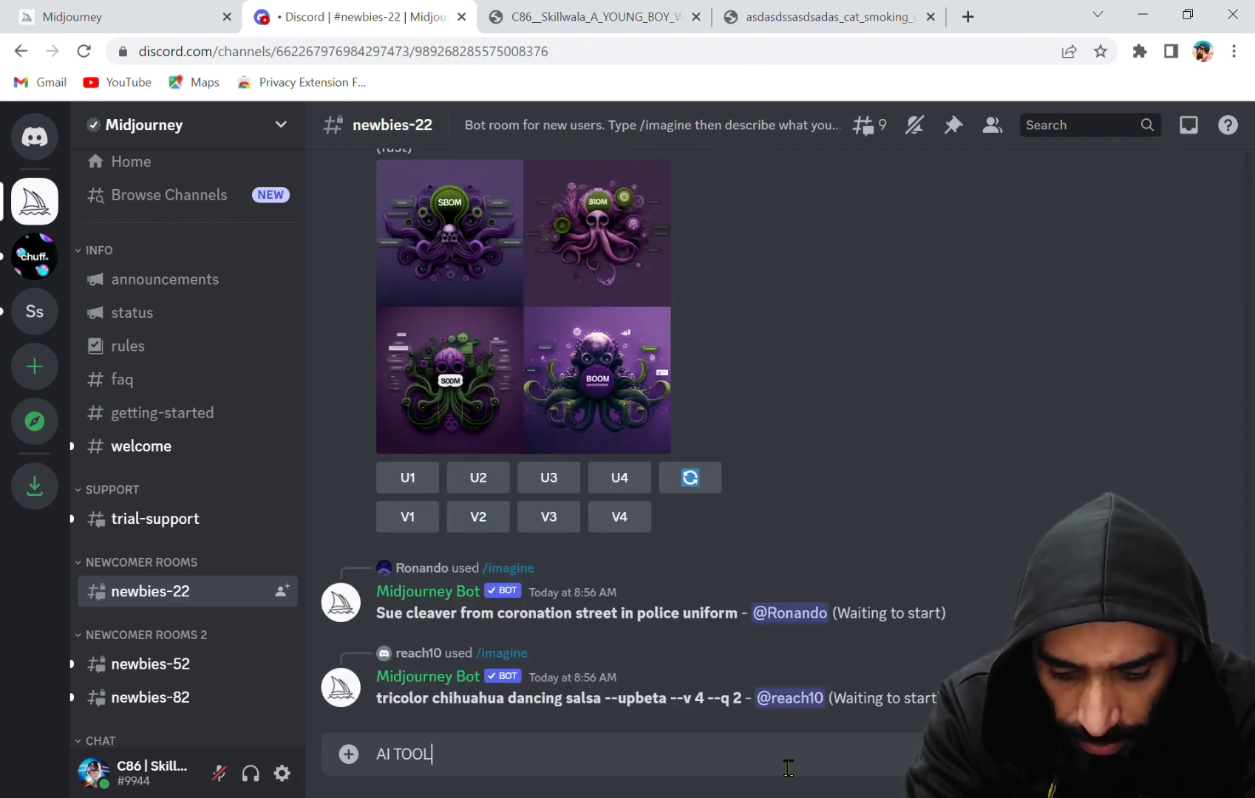
text(F)
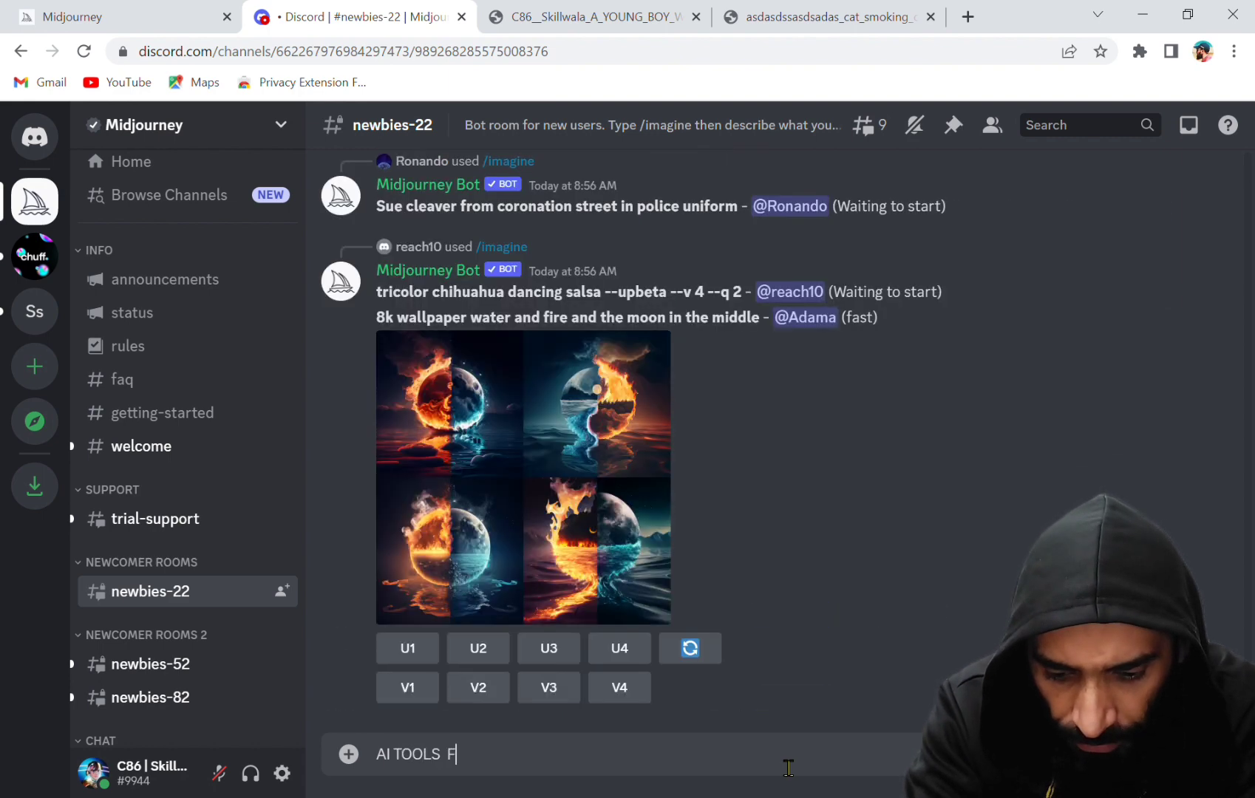
text(OR GRAPH)
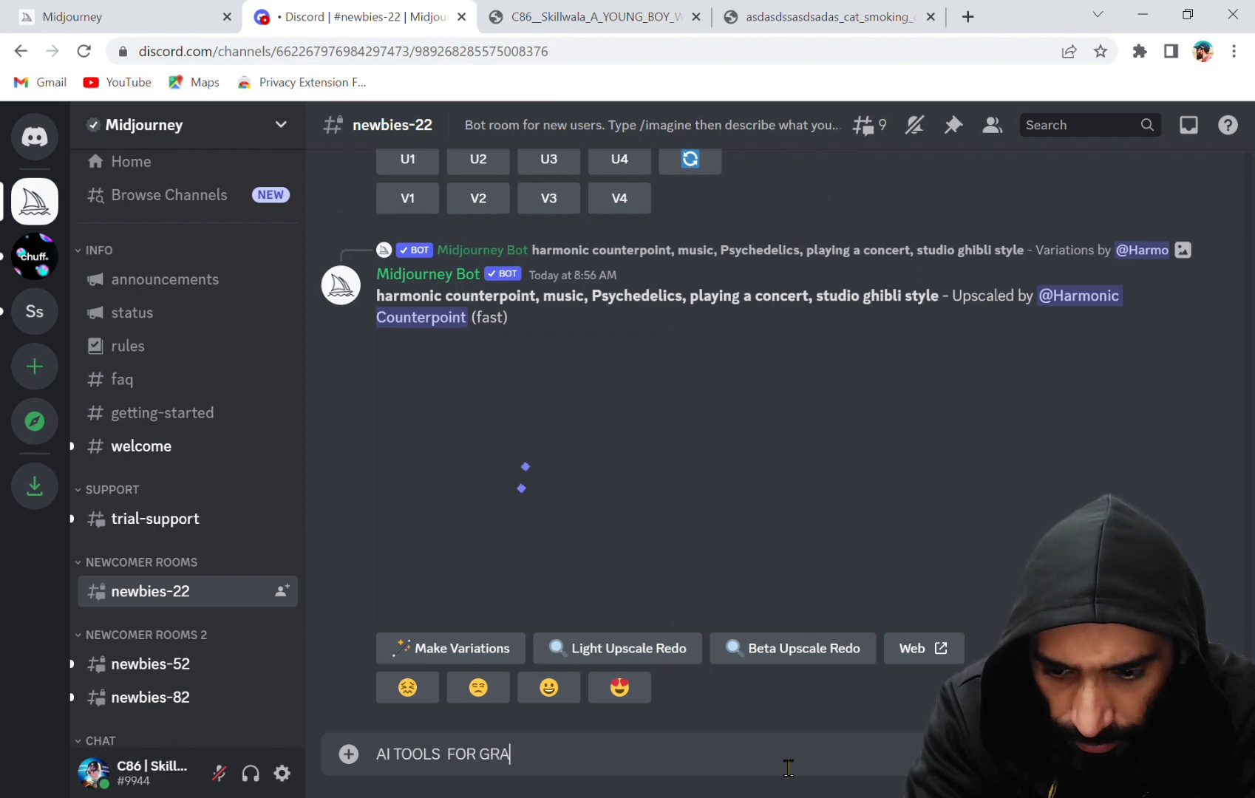
text(IC ILL)
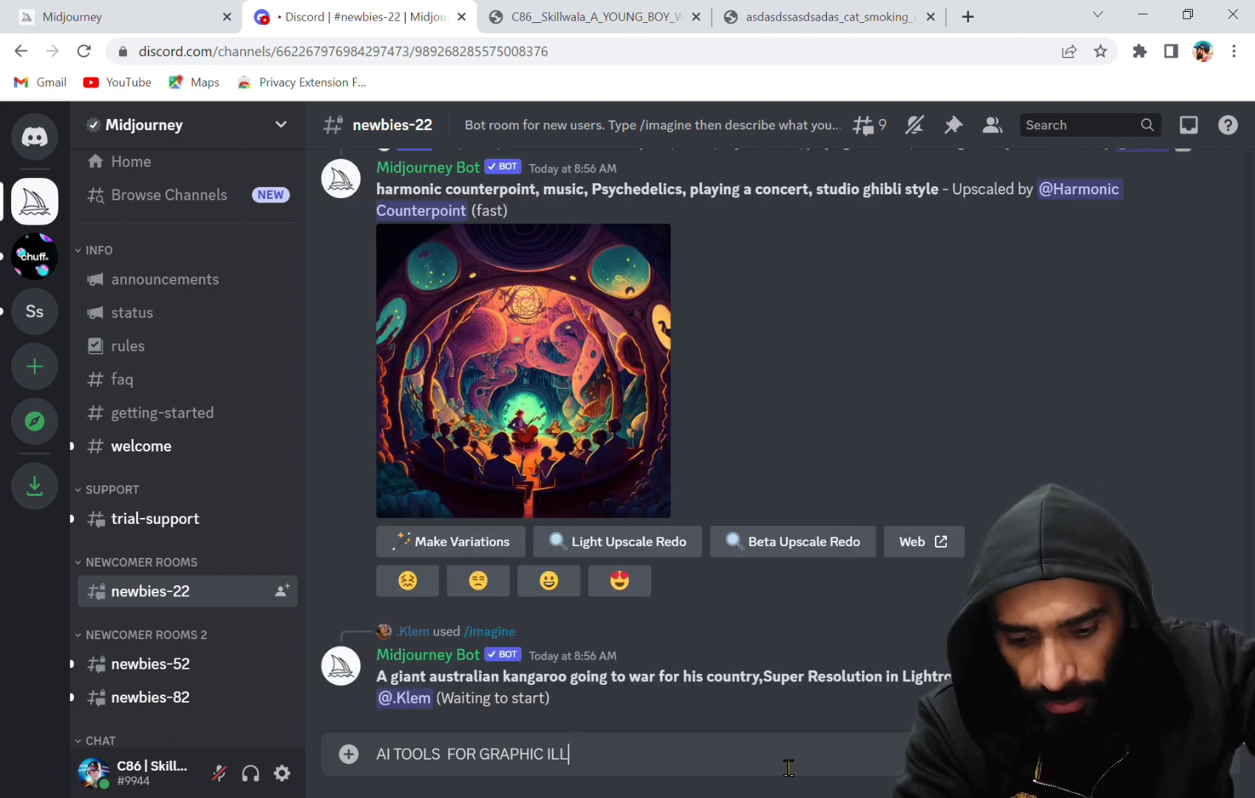
text(ISTATIOR)
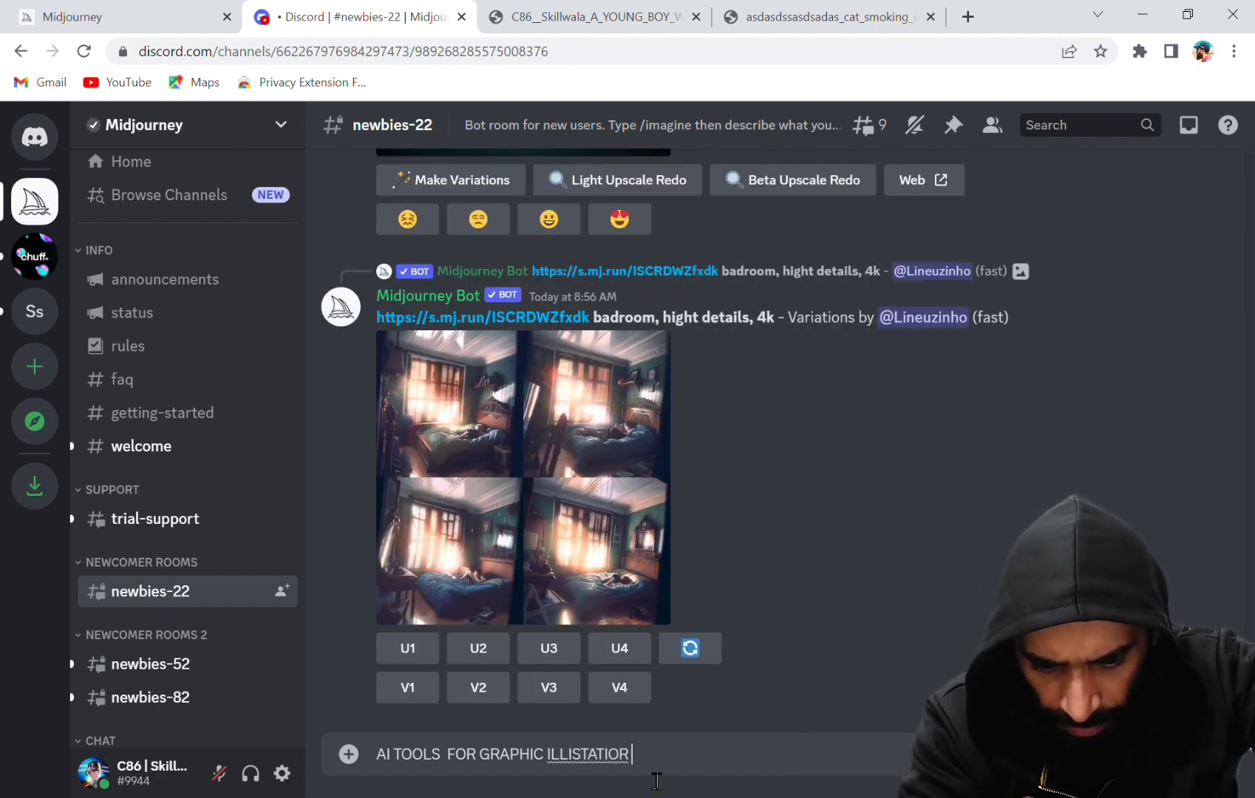
double_click(609, 772)
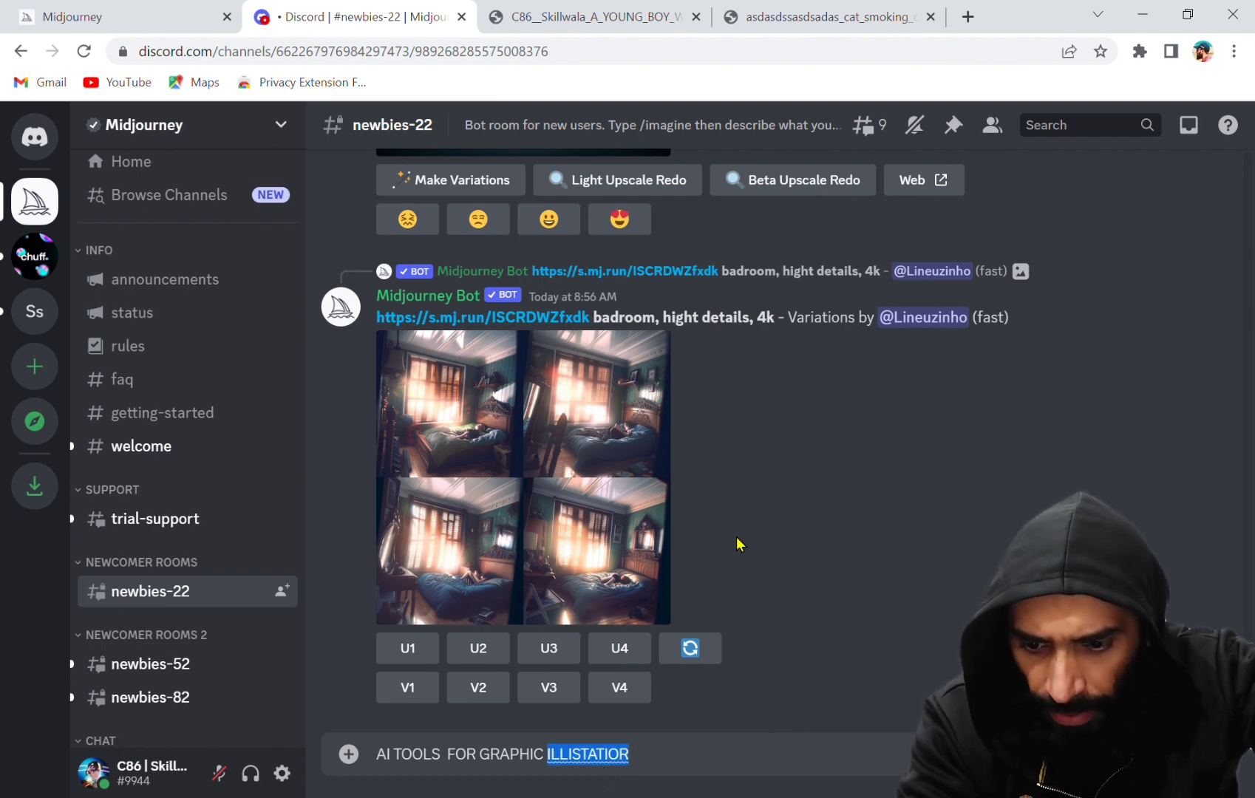
text(ILLUSTRATOR)
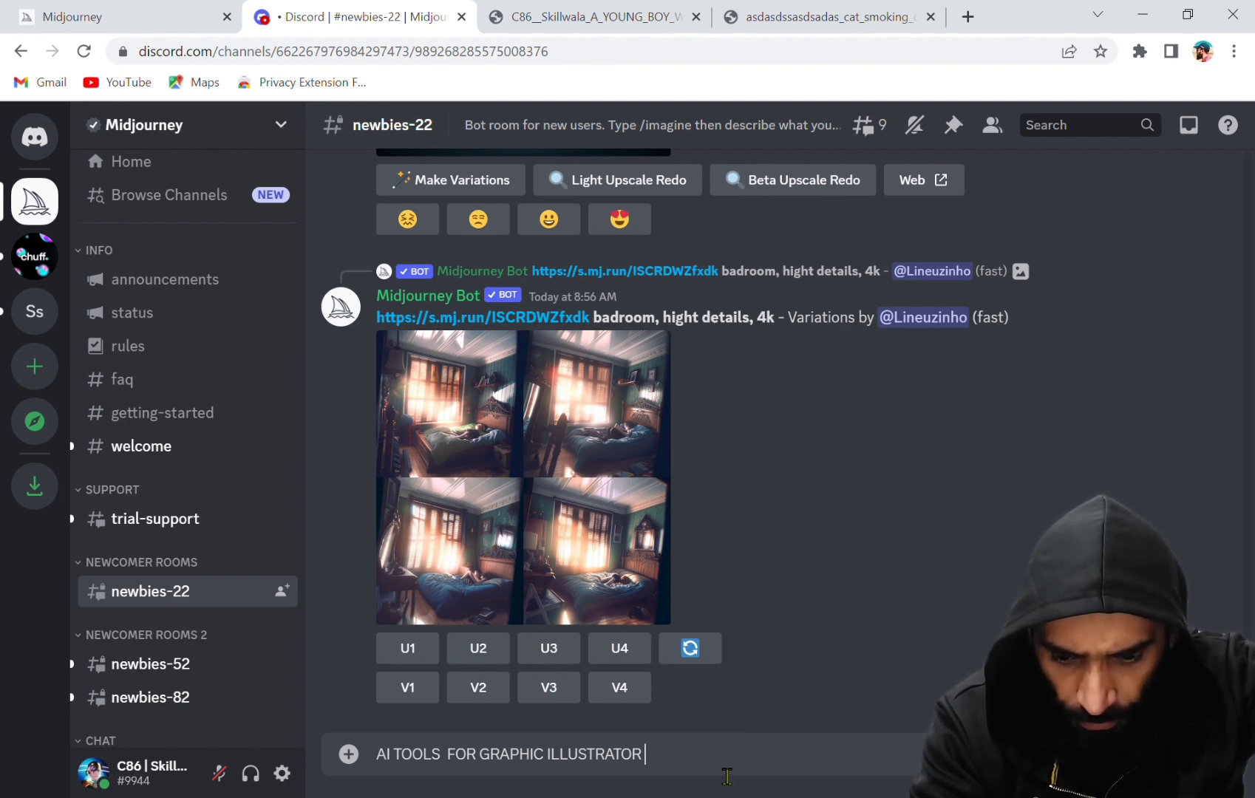
Step: Turn the drafted text into a /imagine prompt, append YOUTUBE, and submit it
drag(718, 772, 404, 772)
key(ctrl+c)
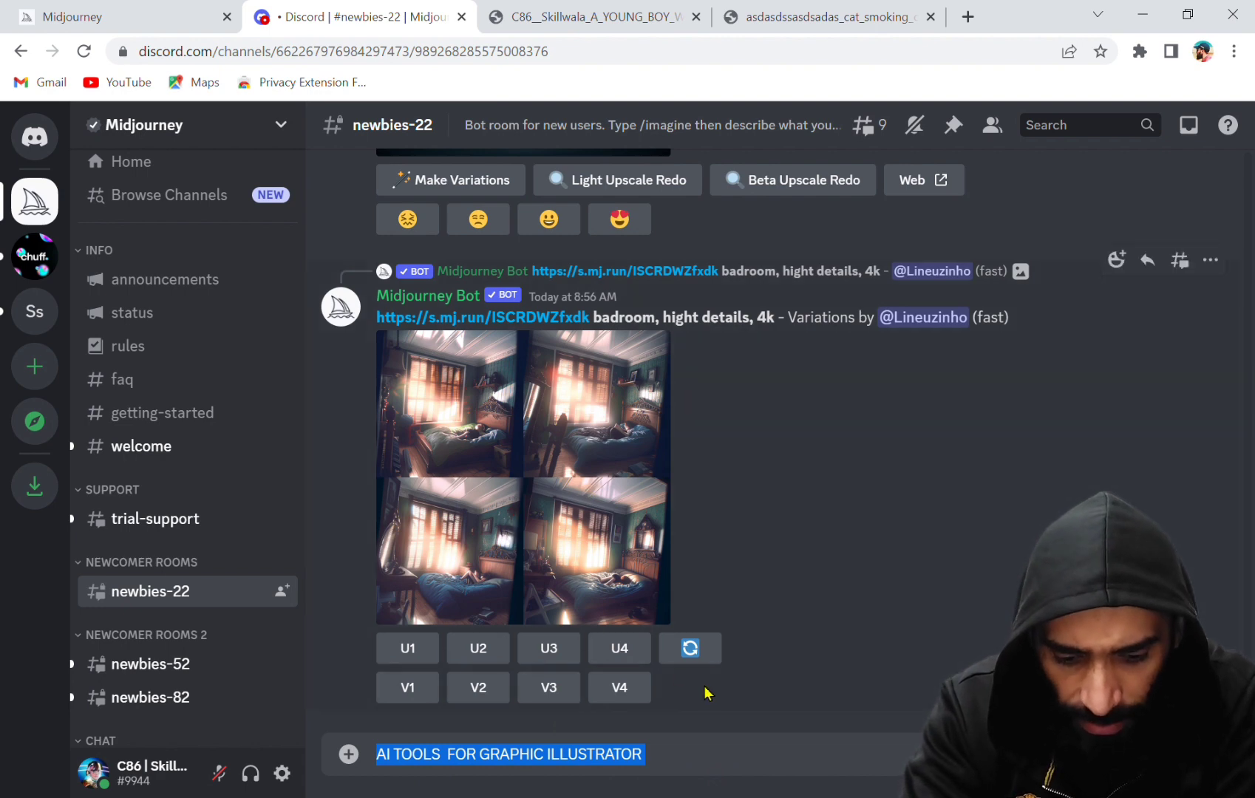
key(BackSpace)
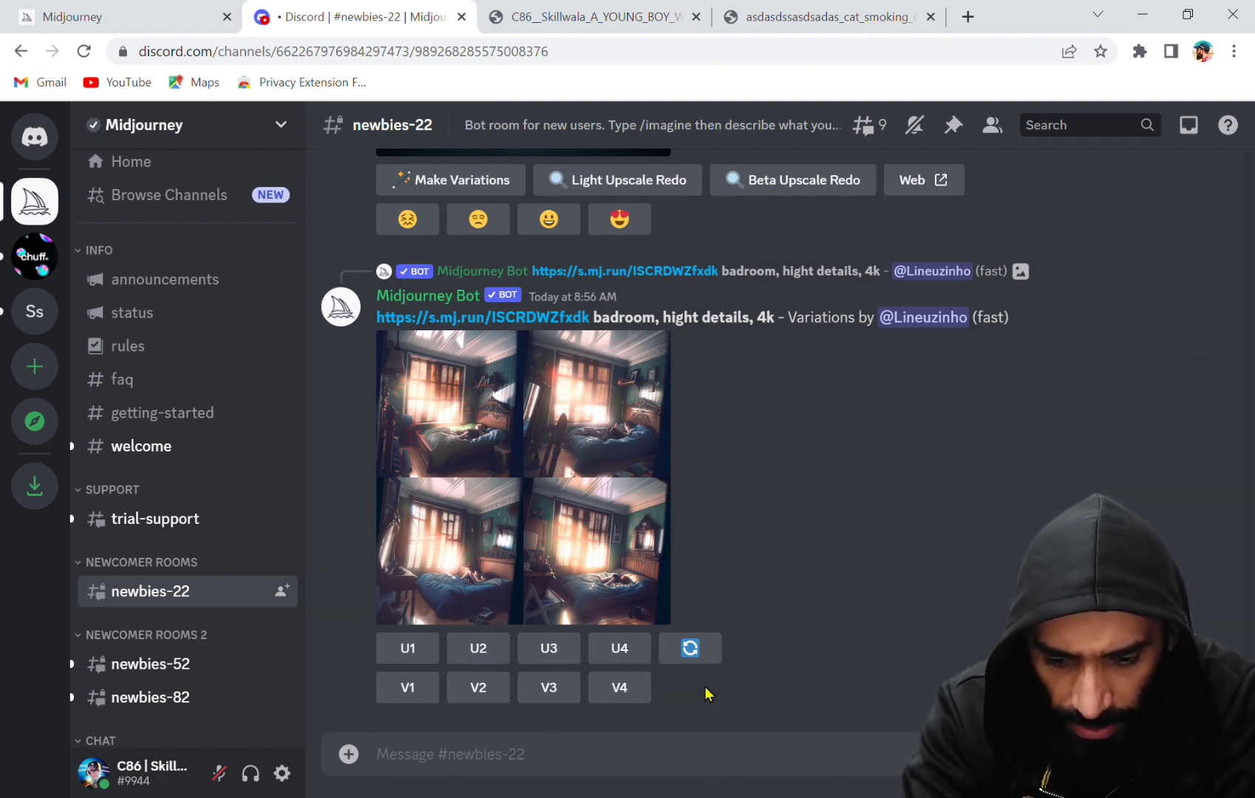
text(/)
key(Escape)
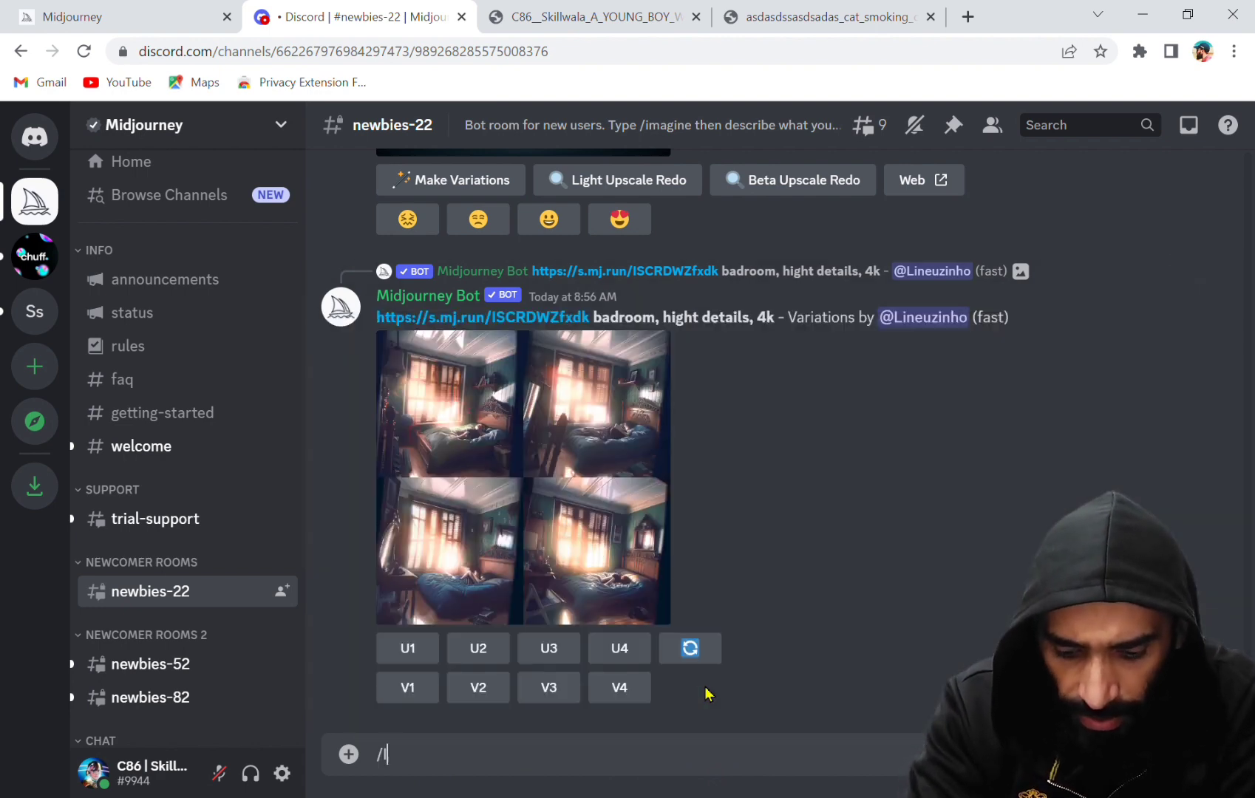
text(M)
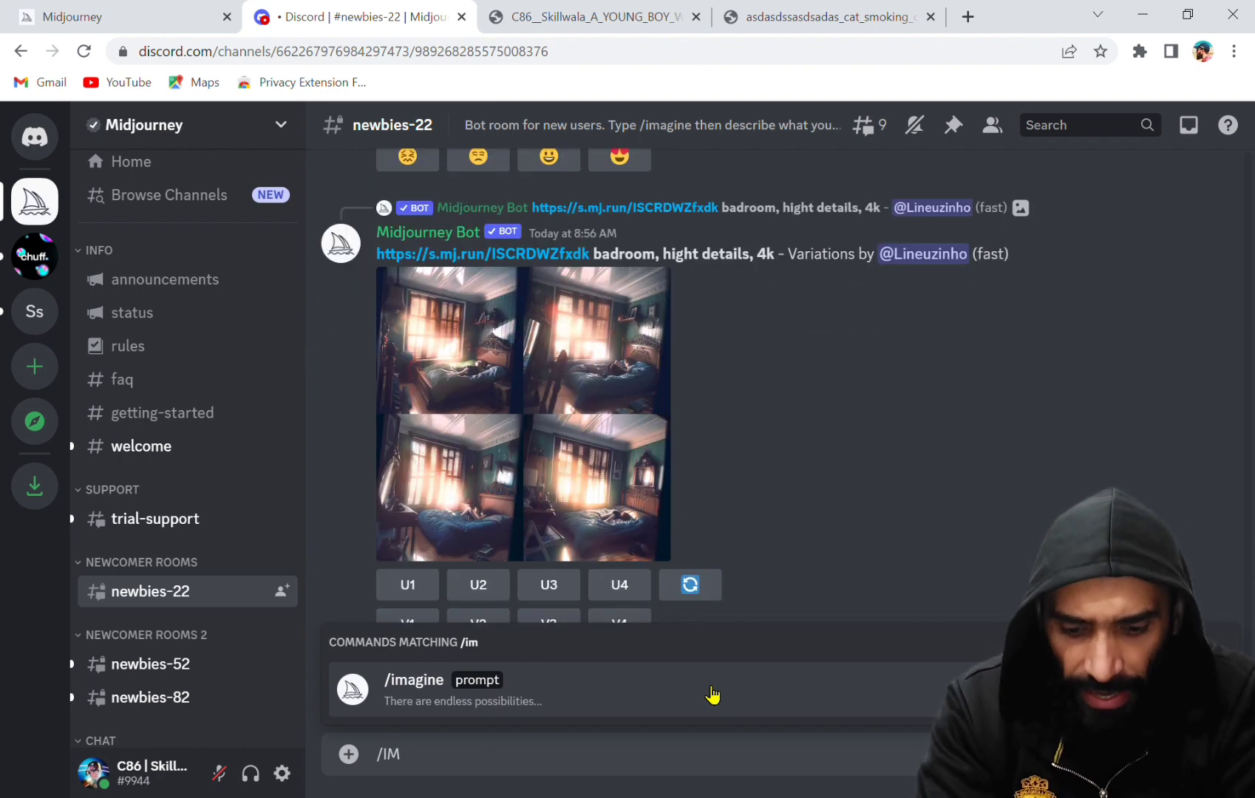
click(711, 695)
key(ctrl+v)
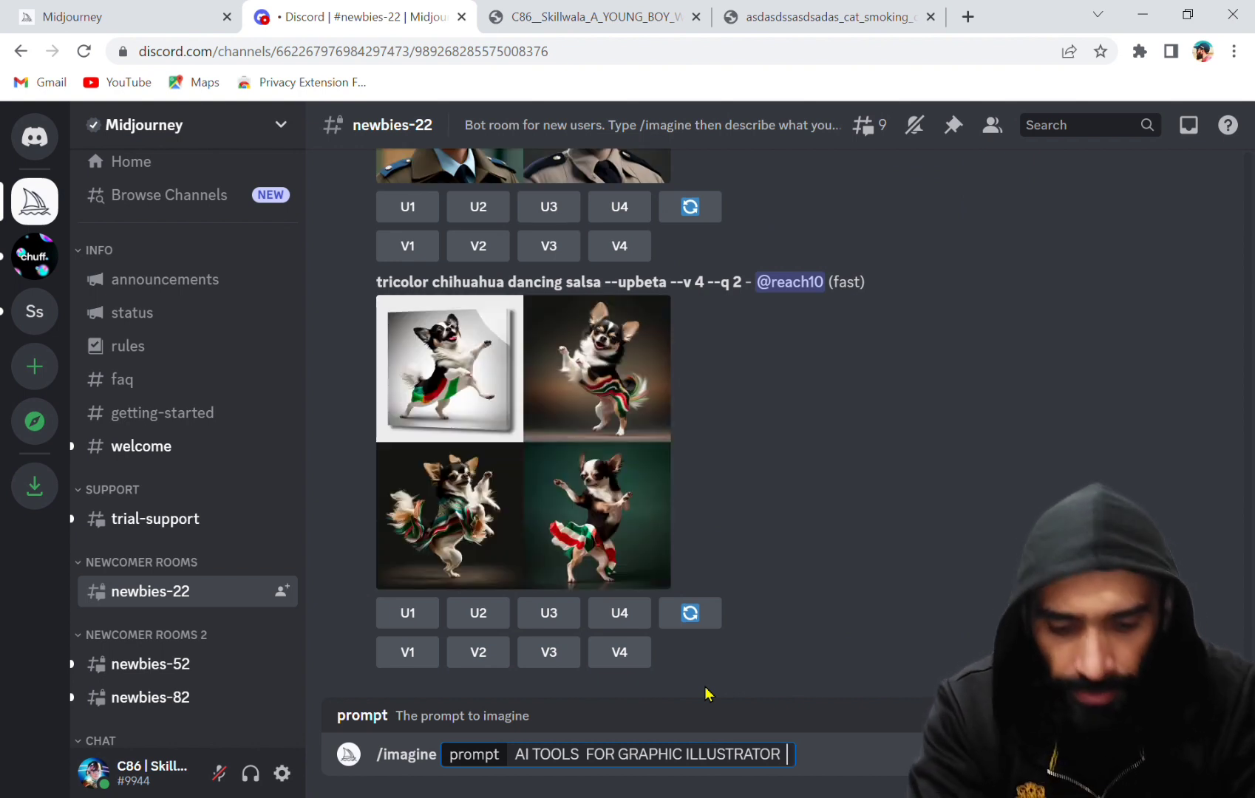
text(YOUTUBE)
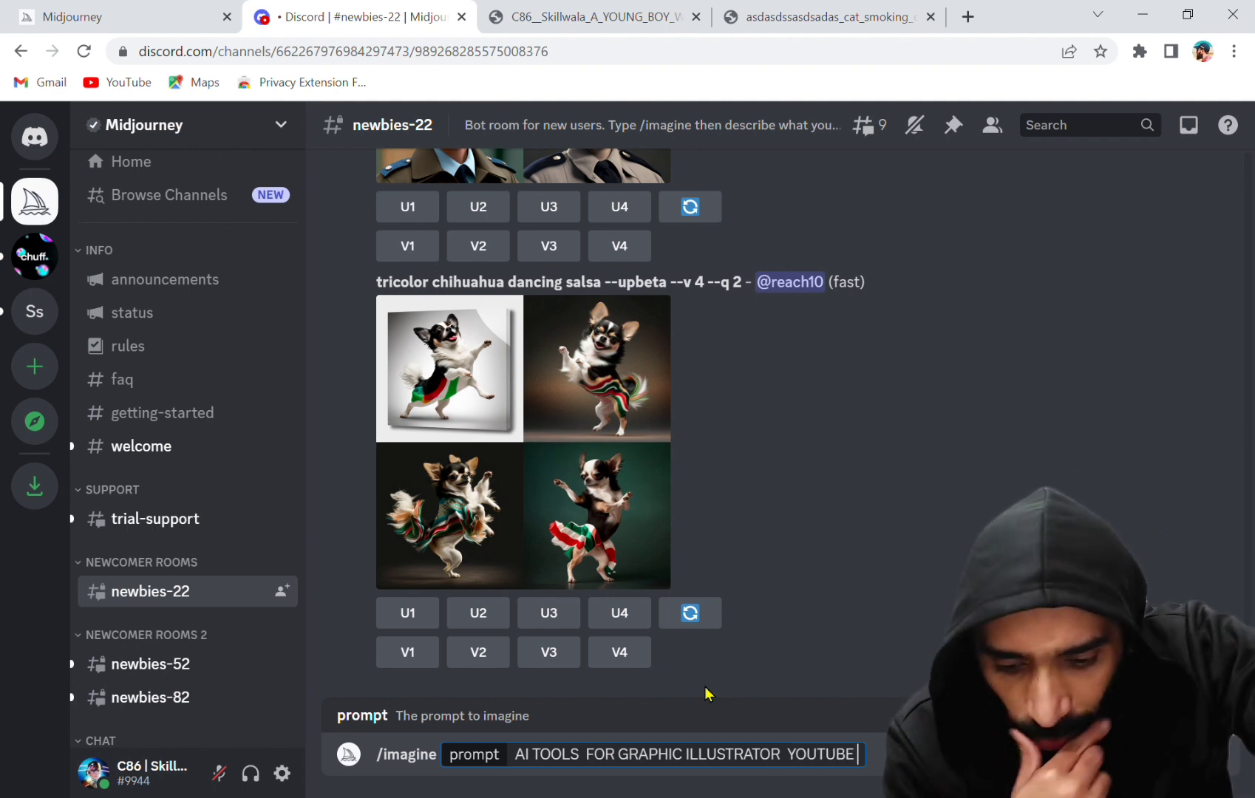
key(Return)
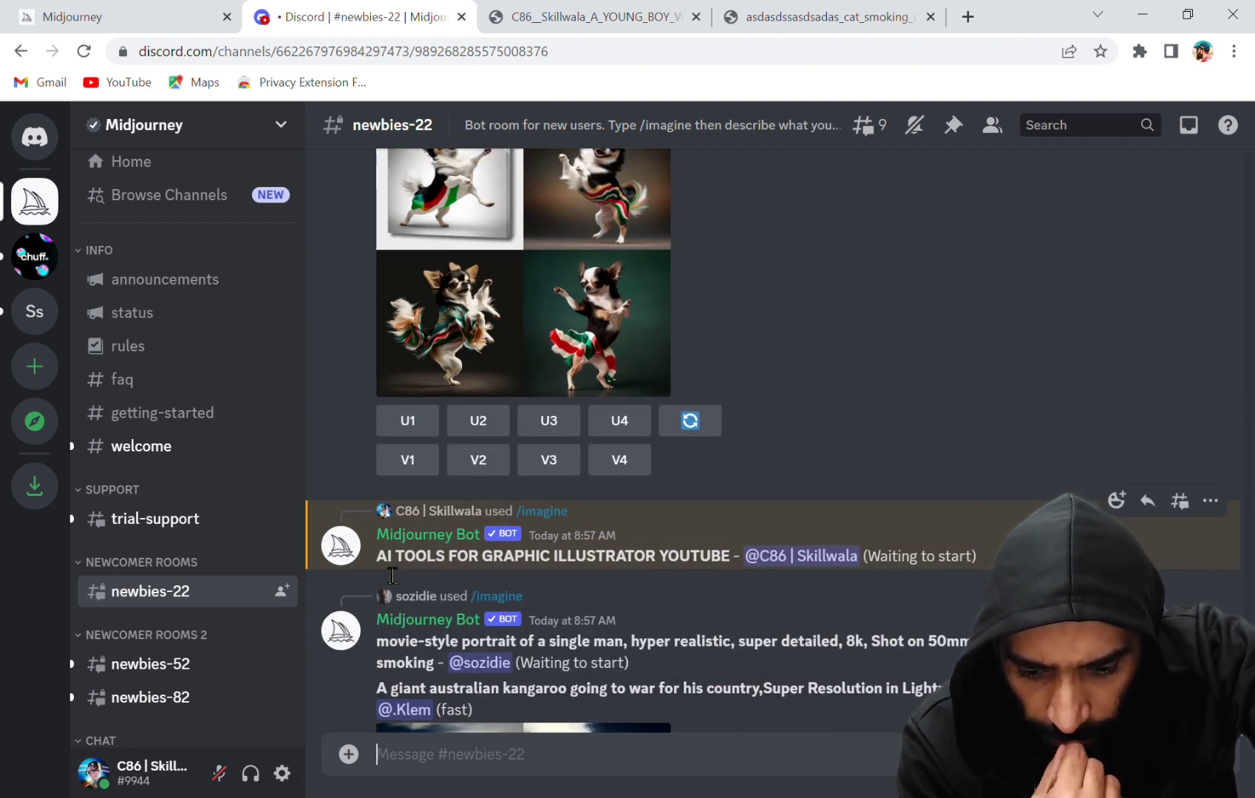
drag(392, 575, 1003, 568)
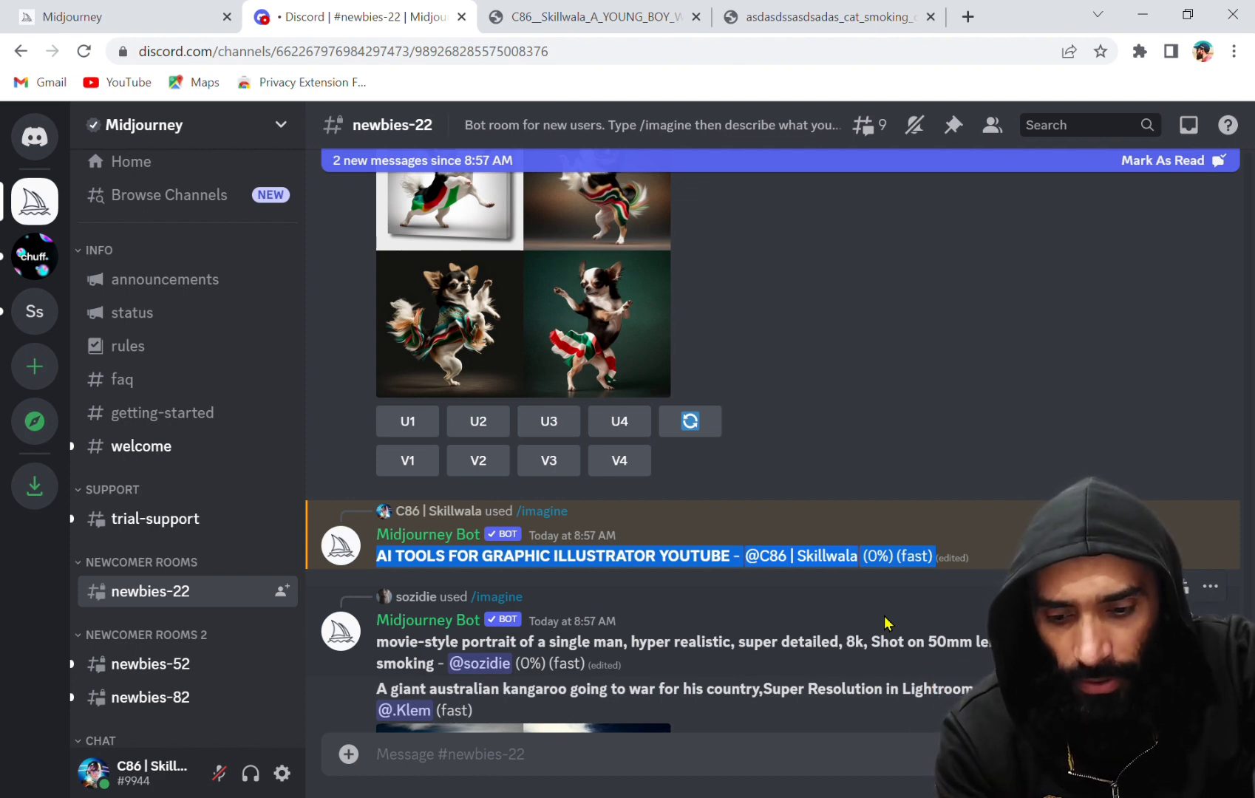
scroll(857, 598, up, 3)
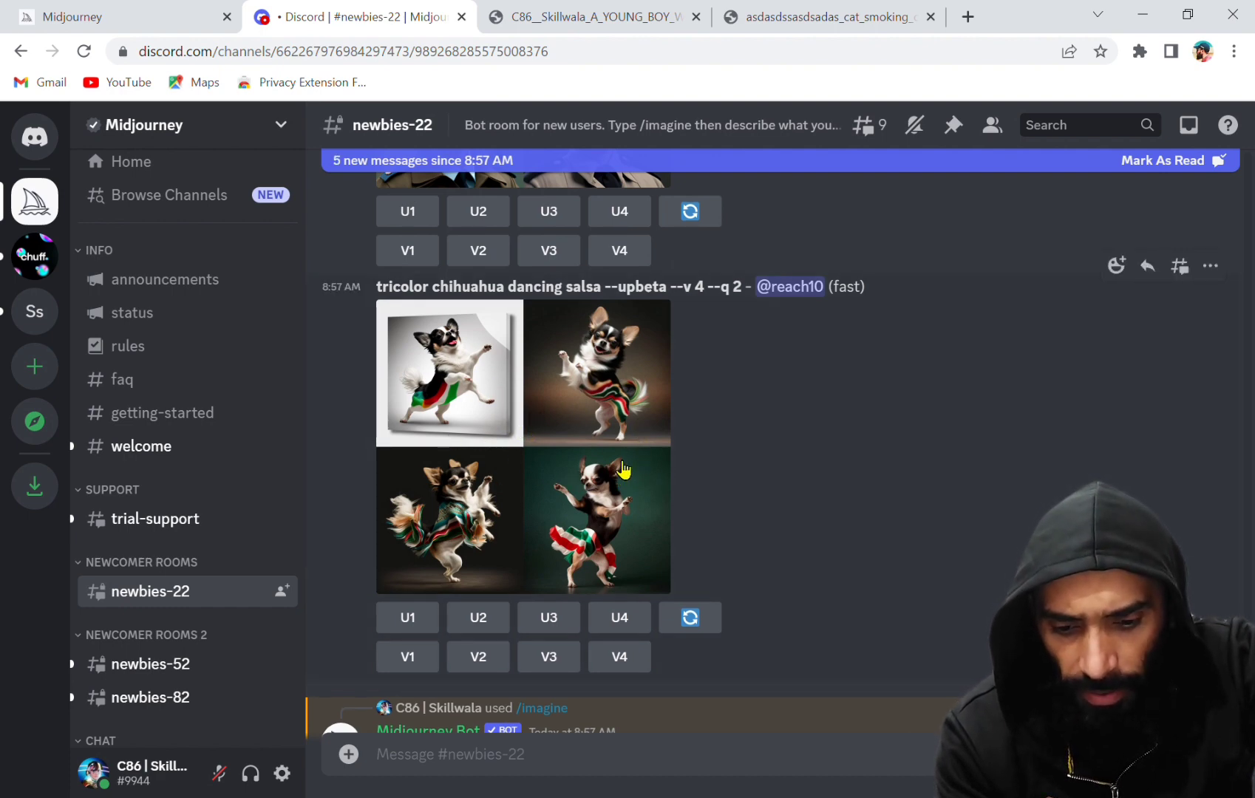
scroll(641, 464, down, 2)
scroll(678, 468, down, 3)
triple_click(732, 458)
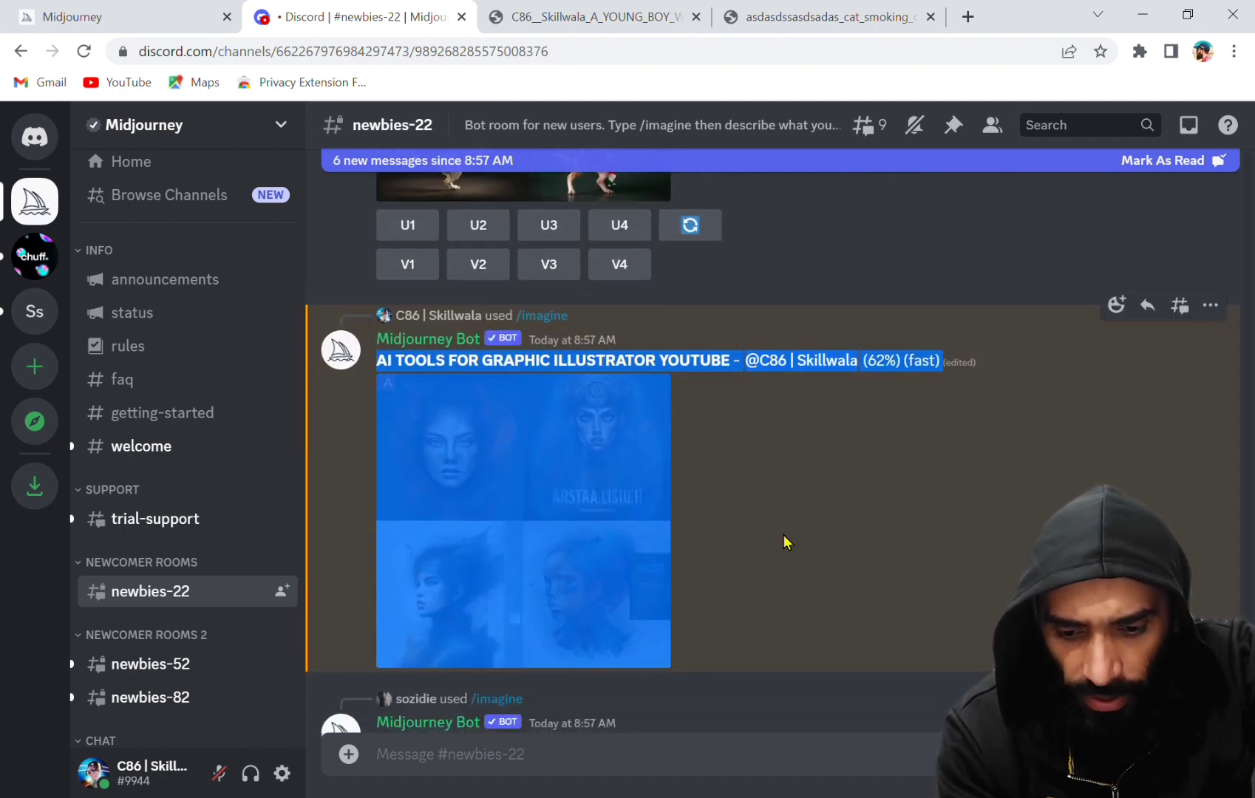
click(816, 480)
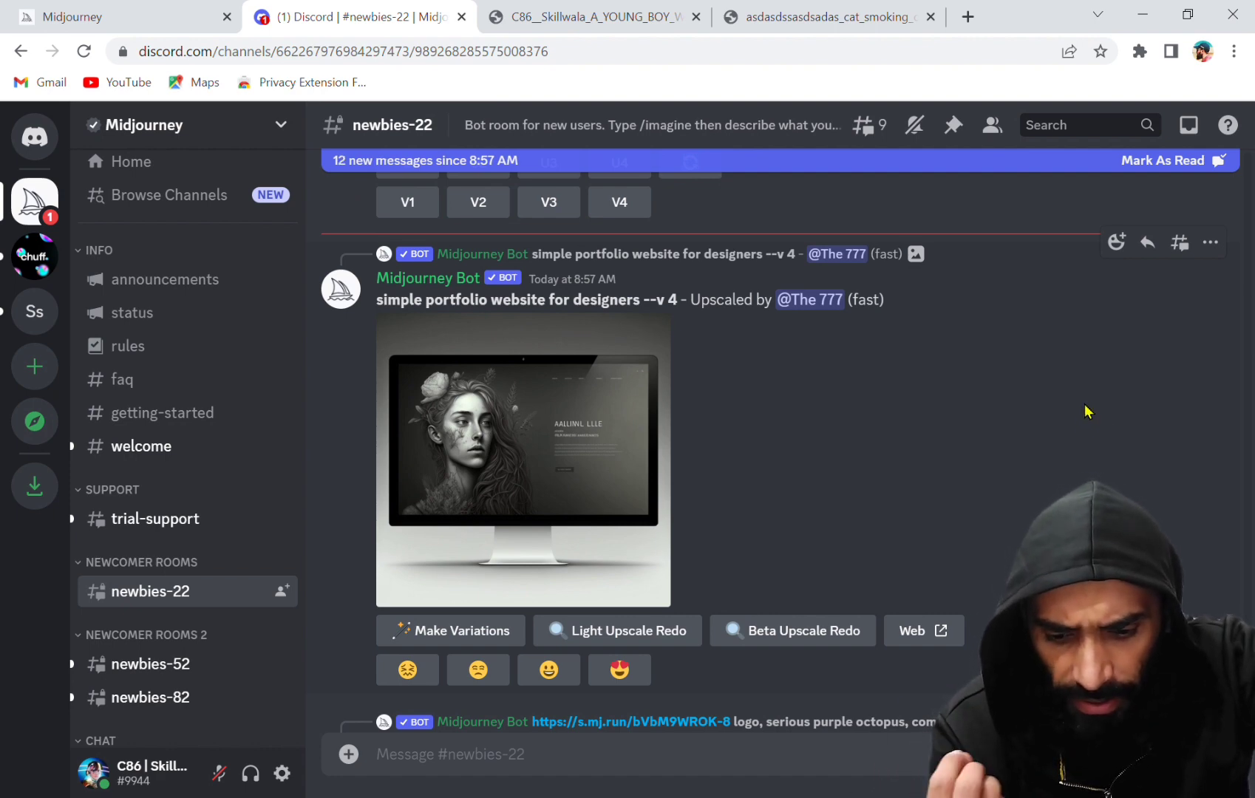
Step: Scroll newbies-22 down to the finished AI TOOLS FOR GRAPHIC ILLUSTRATOR YOUTUBE grid of stylized portraits
scroll(820, 458, down, 5)
scroll(833, 448, down, 5)
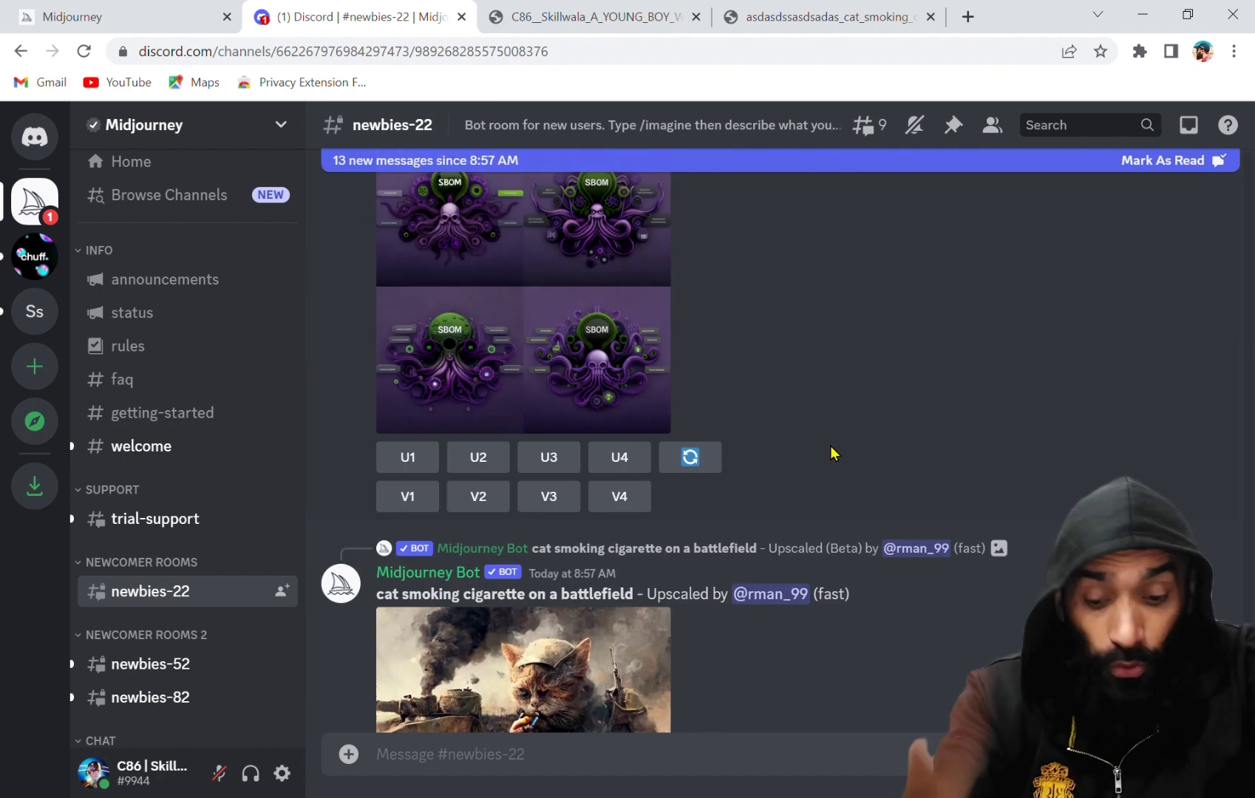
scroll(832, 449, down, 3)
scroll(833, 449, down, 3)
scroll(833, 451, down, 4)
scroll(833, 452, down, 2)
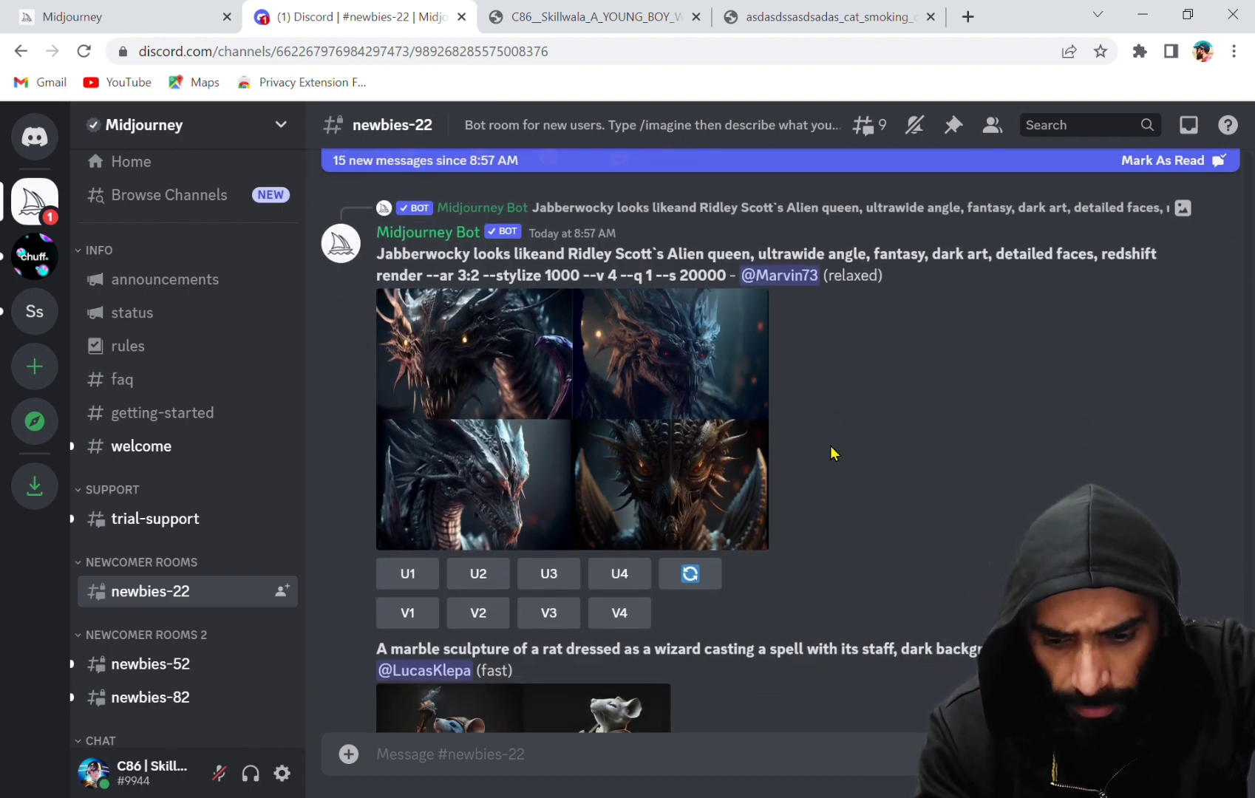
scroll(832, 451, down, 4)
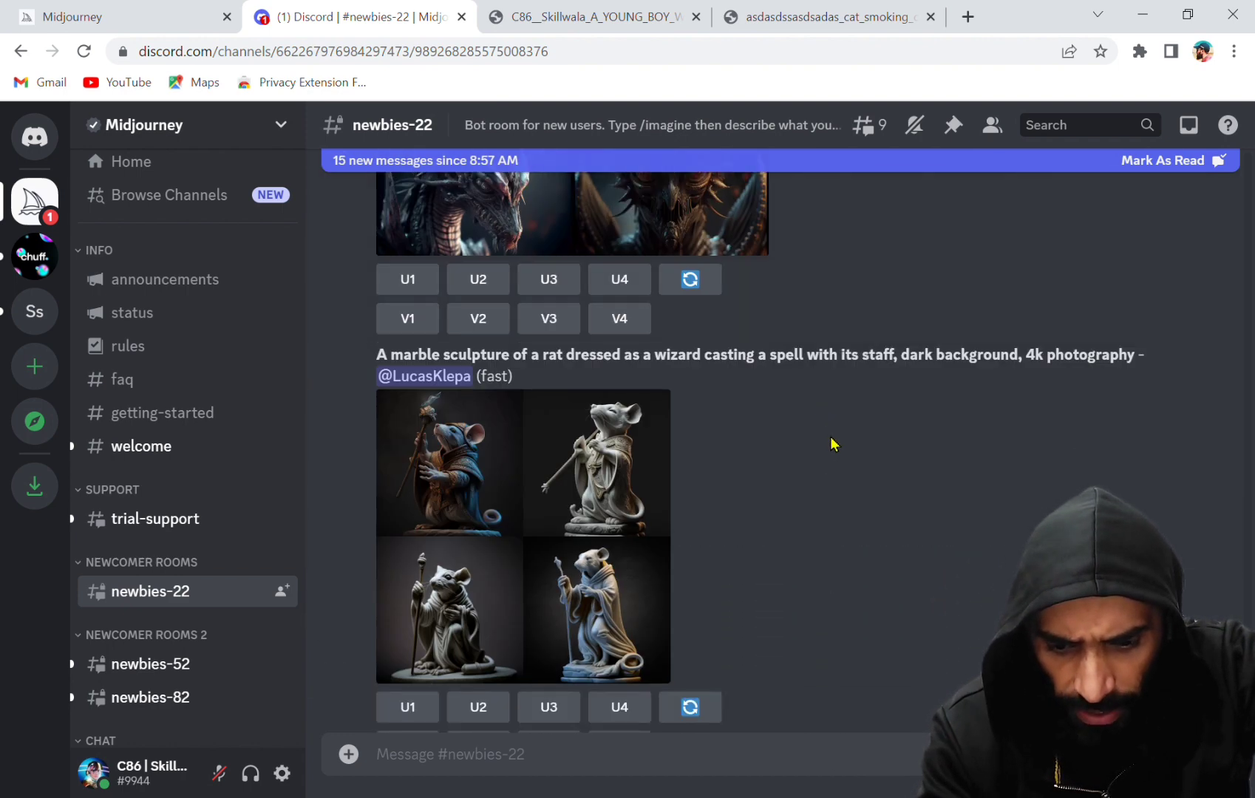
scroll(840, 440, down, 5)
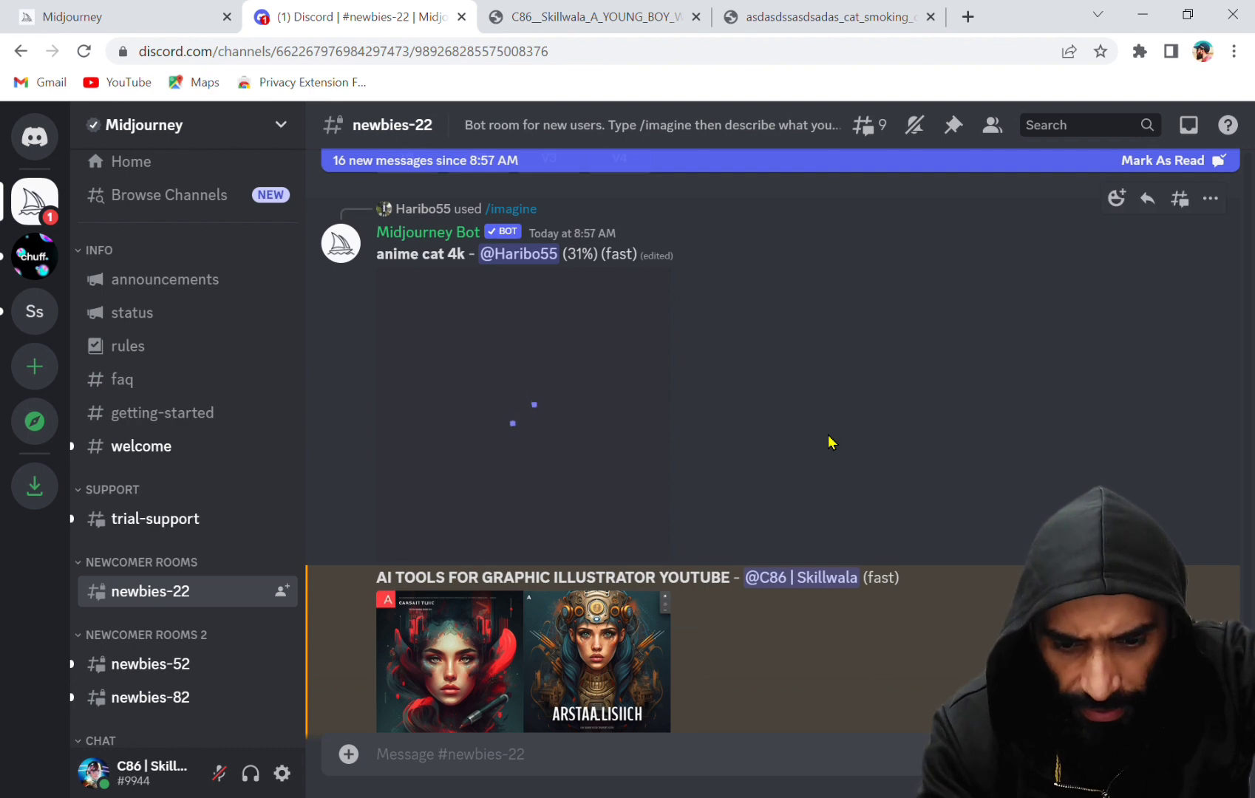
scroll(829, 442, down, 4)
mouse_move(745, 444)
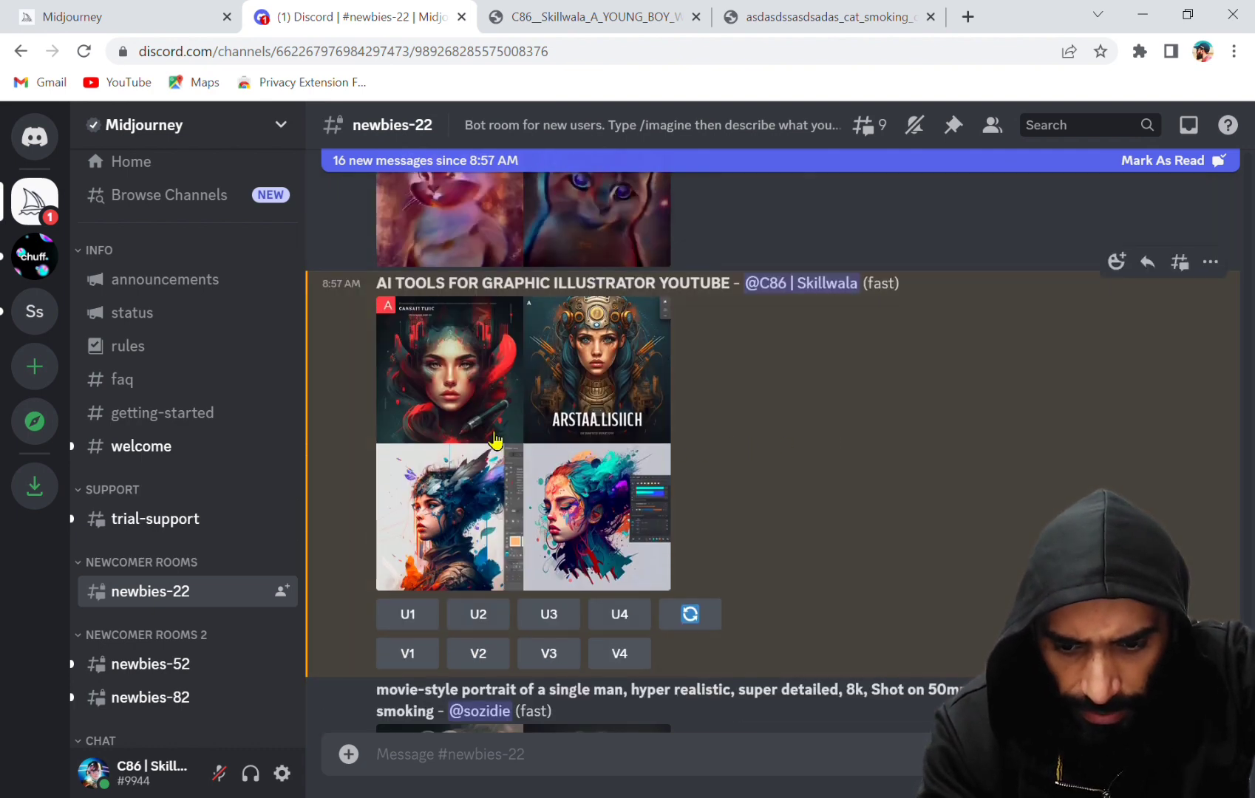
Step: Enlarge the AI TOOLS grid and open the full-size image in its own browser tab
click(491, 432)
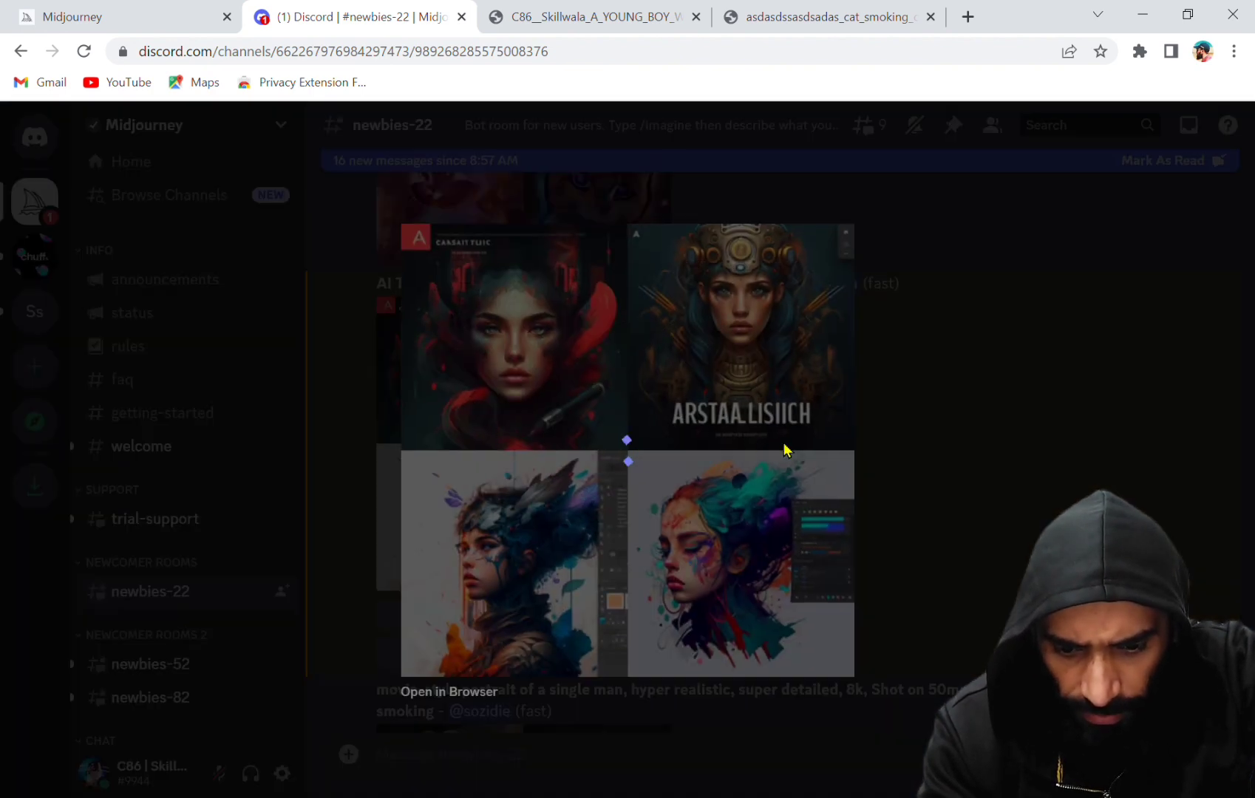
click(992, 469)
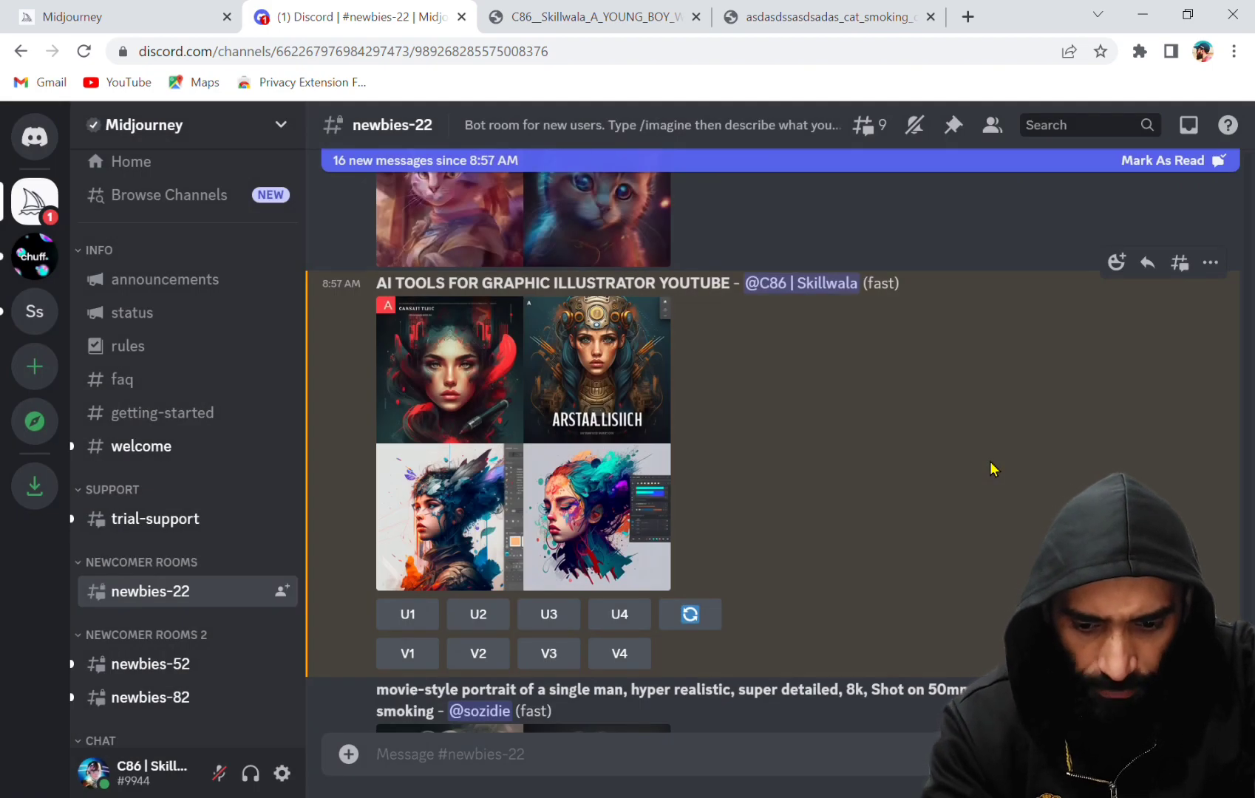
click(591, 414)
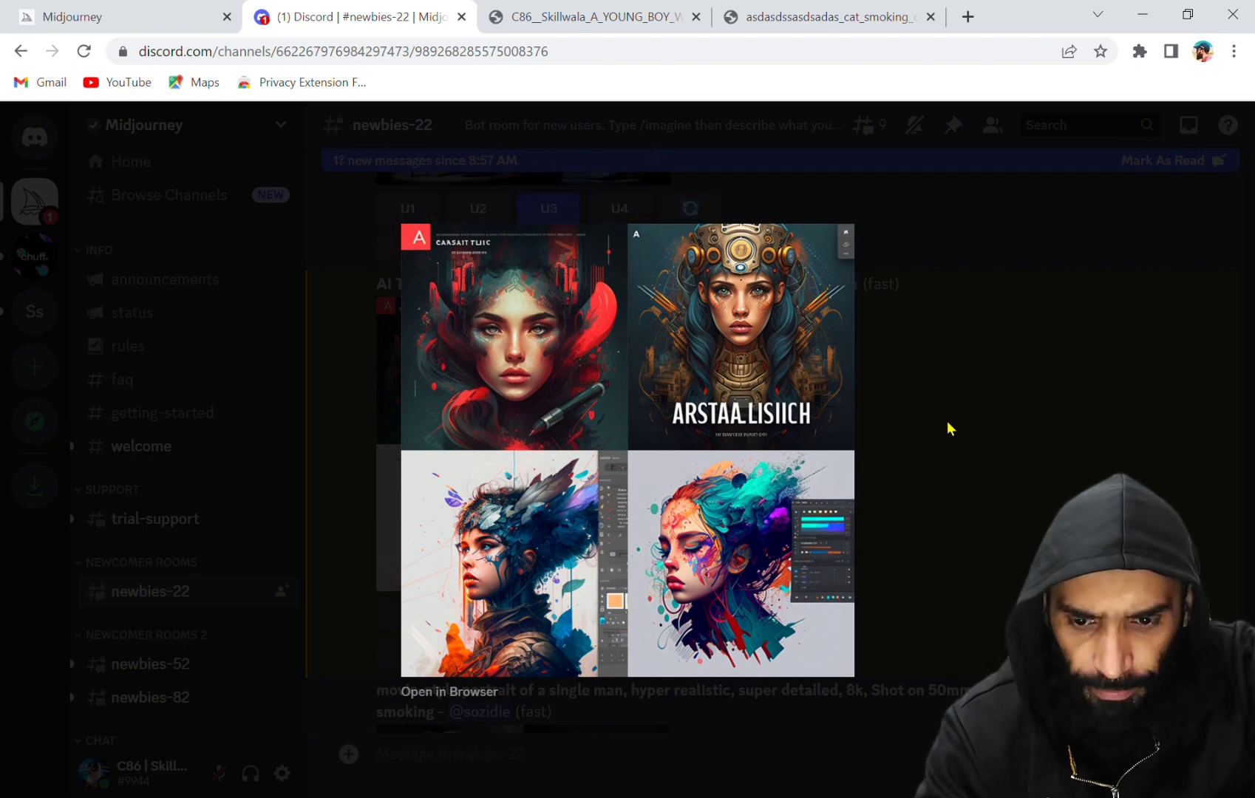
click(459, 692)
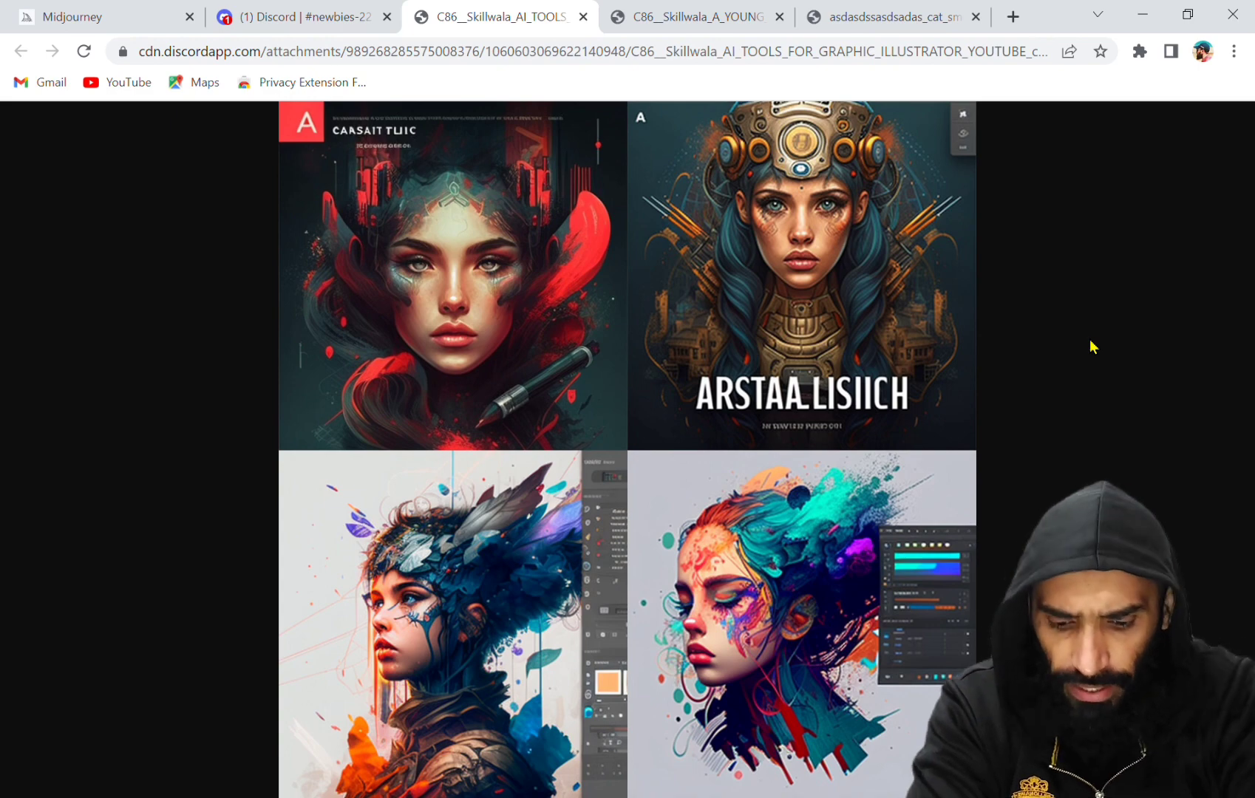
Step: In a new tab, run a Google search for 'fiverr illustrator GIG'
click(1012, 16)
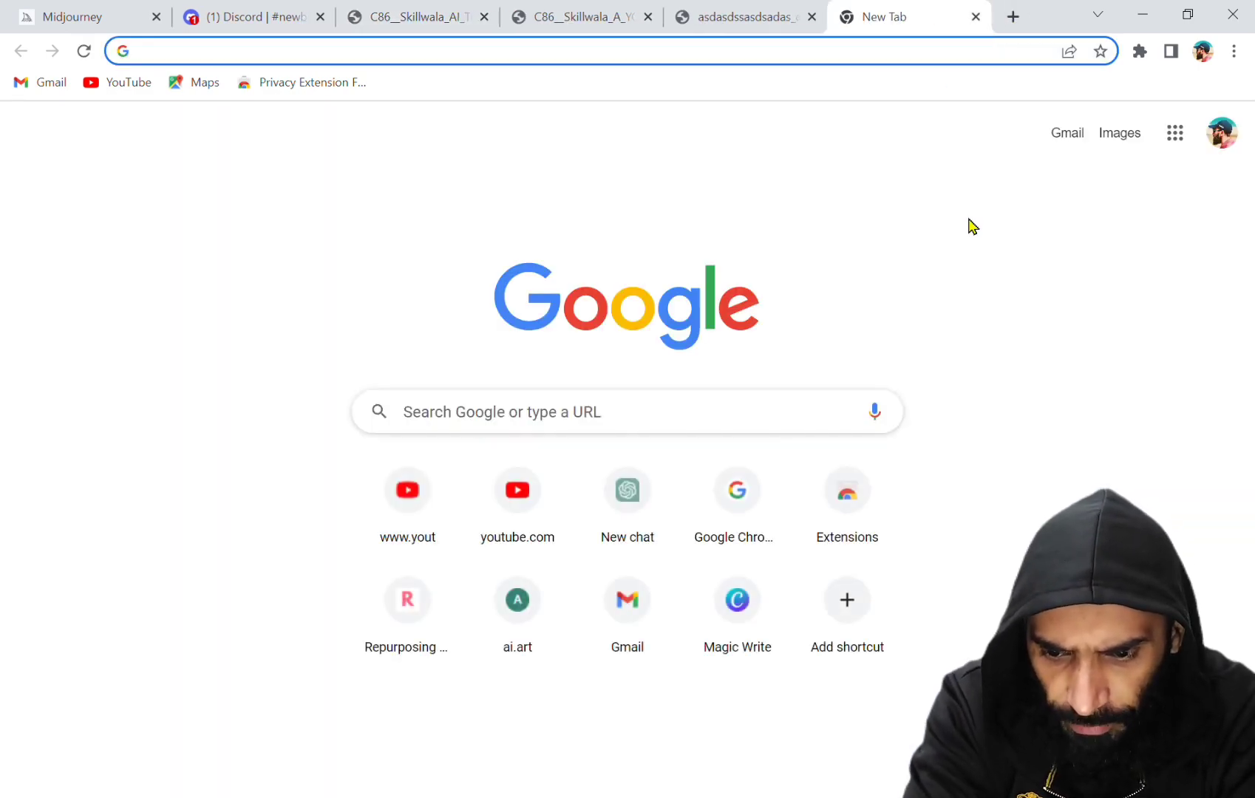
text(FIVER )
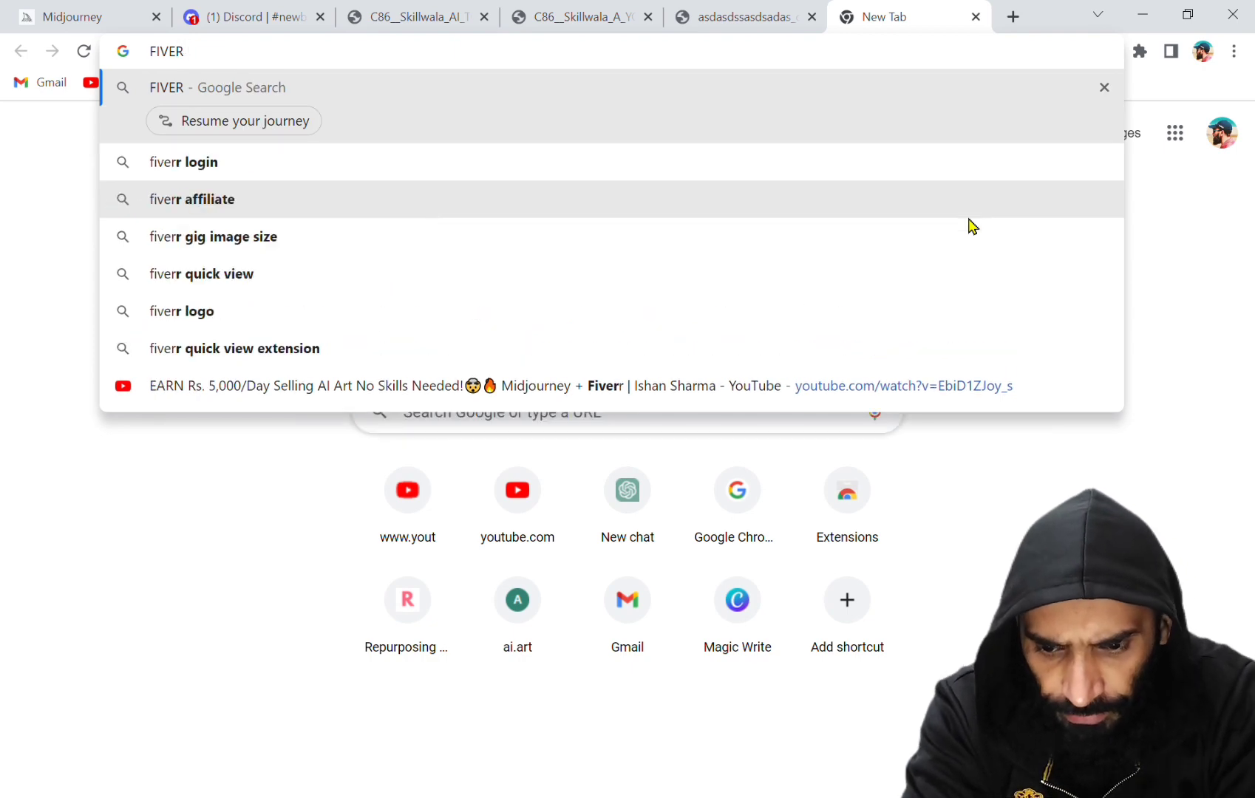
text(ILL)
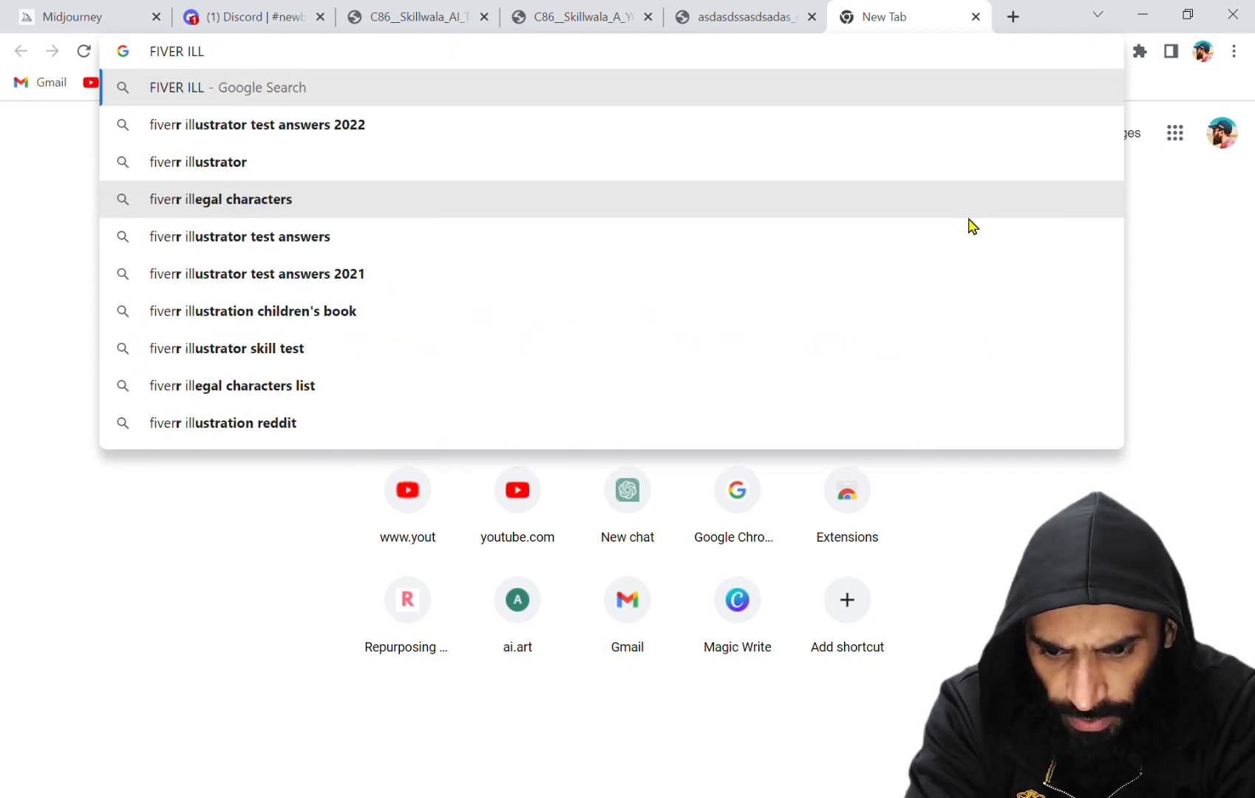
key(Down)
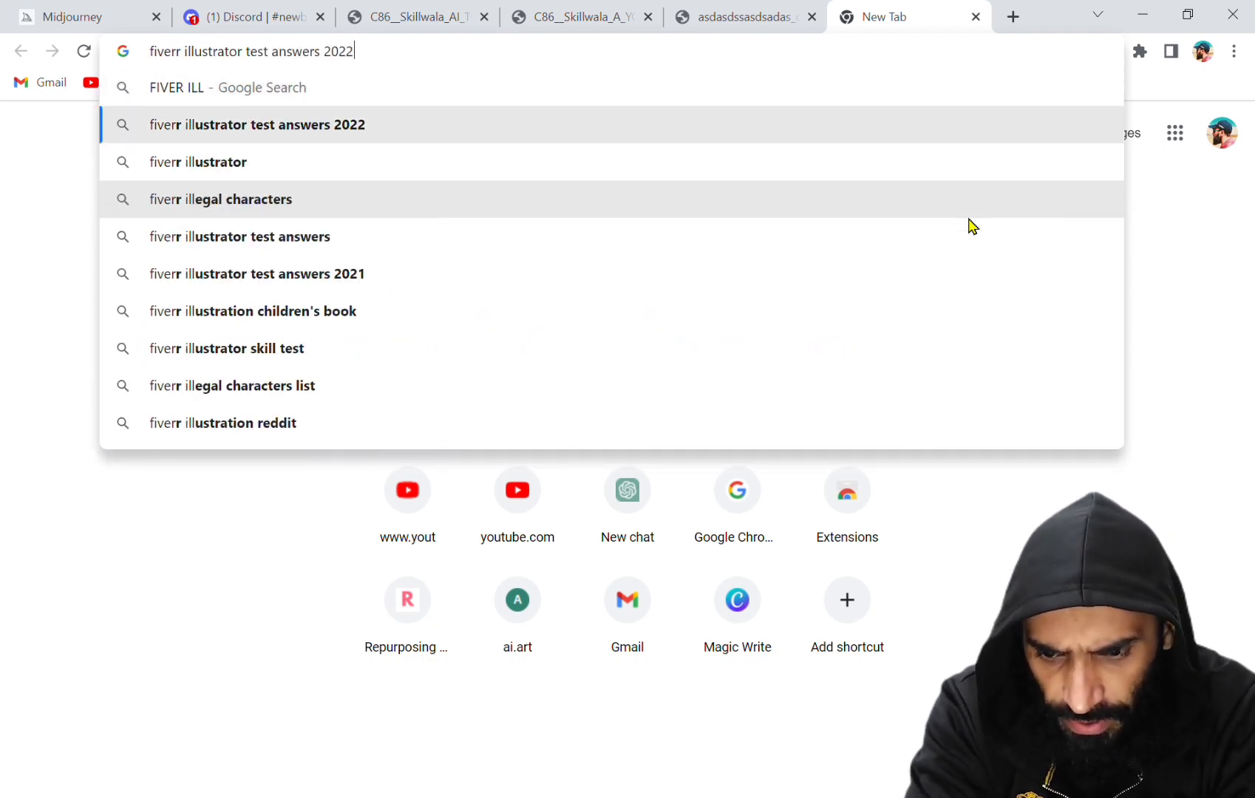
key(BackSpace)
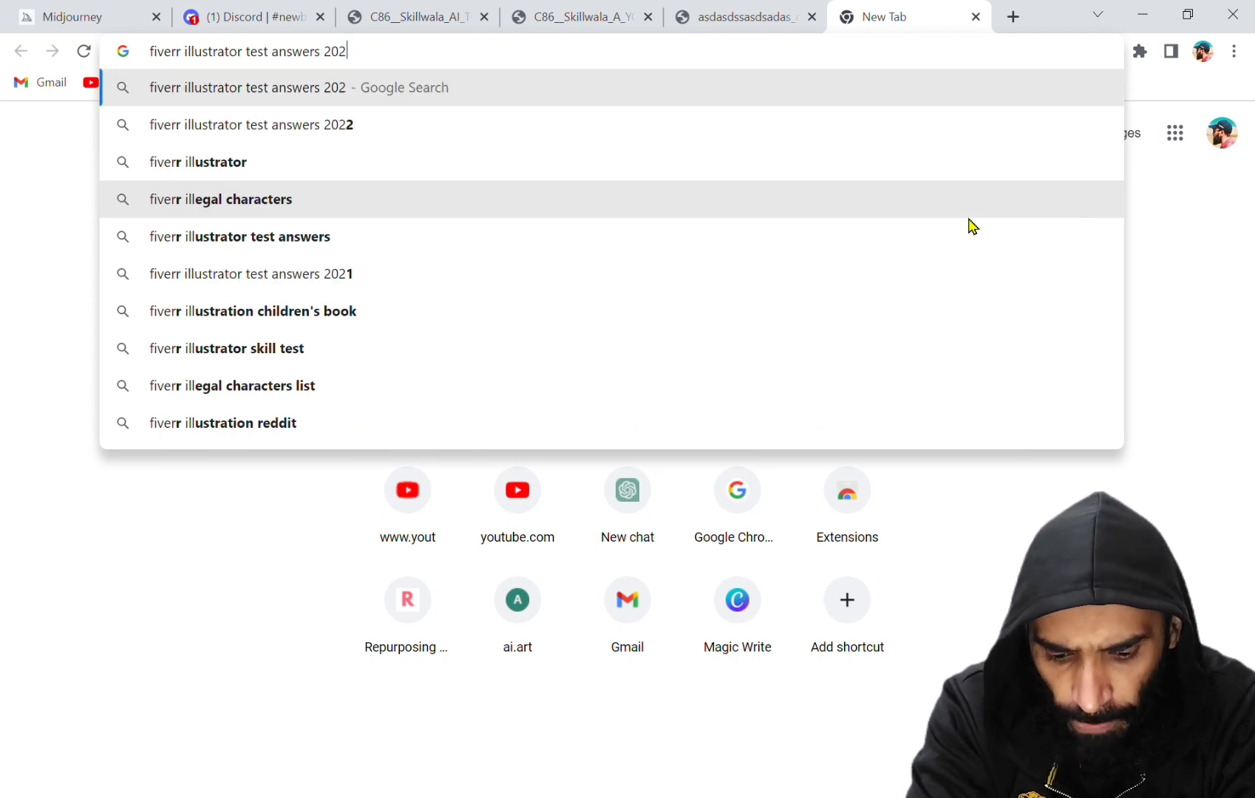
key(BackSpace)
key(BackSpace)
key(BackSpace)
key(BackSpace)
key(BackSpace)
key(BackSpace)
key(BackSpace)
key(BackSpace)
key(BackSpace)
key(BackSpace)
key(BackSpace)
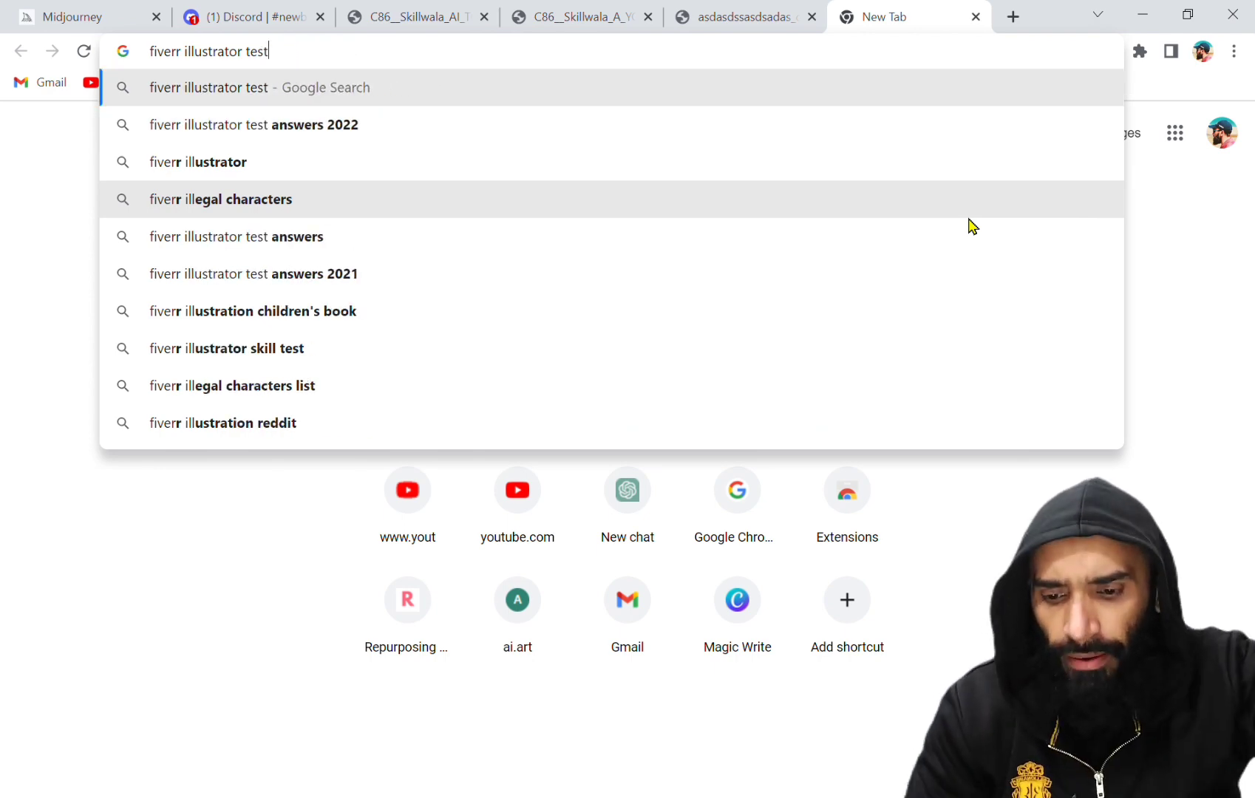
key(BackSpace)
key(BackSpace)
key(BackSpace)
key(BackSpace)
text(GIG)
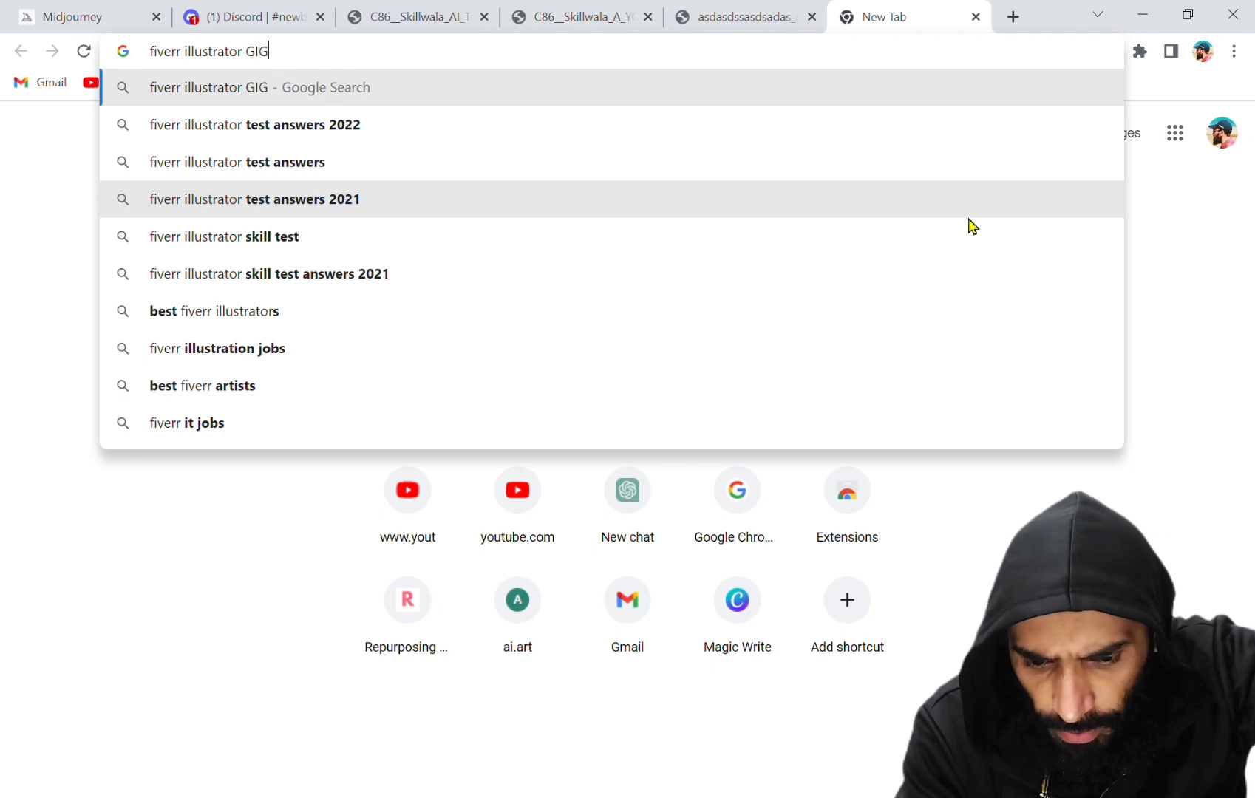
key(Return)
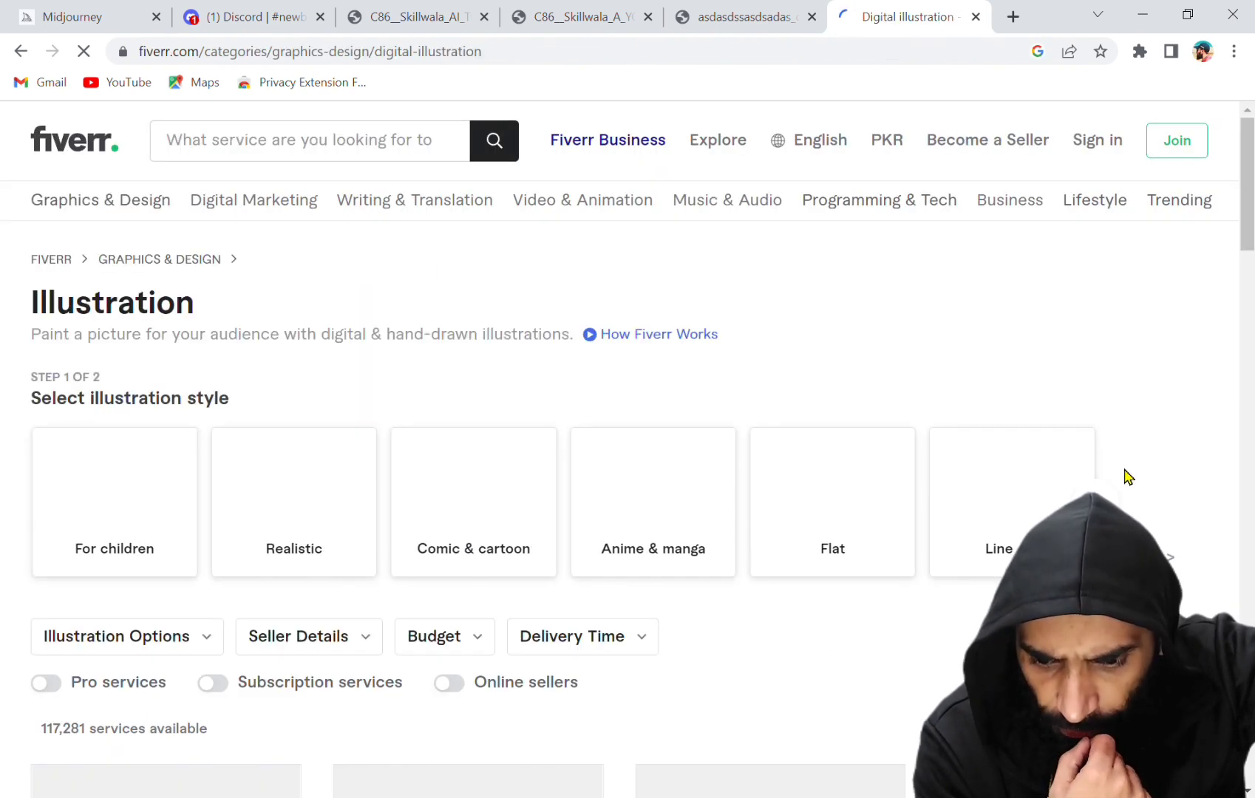
Step: Turn on the Online sellers filter for the Illustration gig listings
scroll(775, 467, down, 1)
scroll(1011, 395, down, 1)
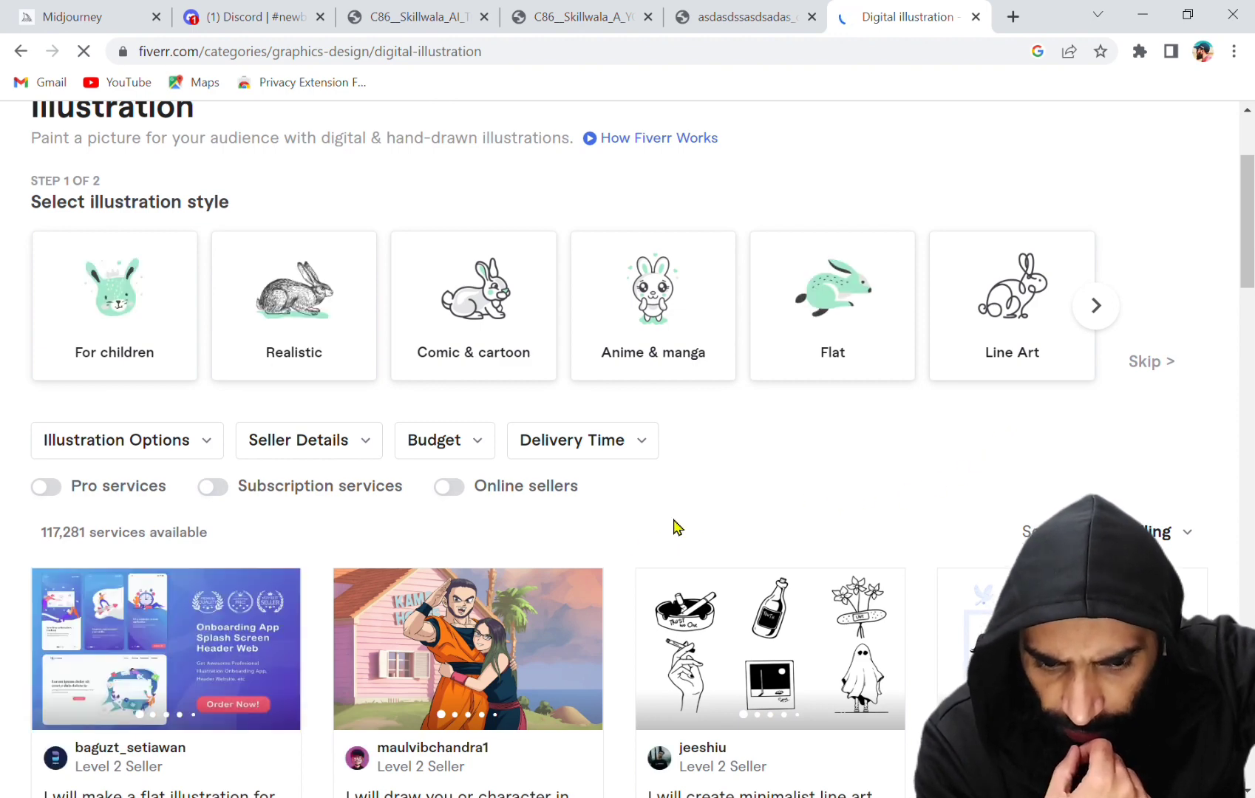
scroll(412, 502, down, 2)
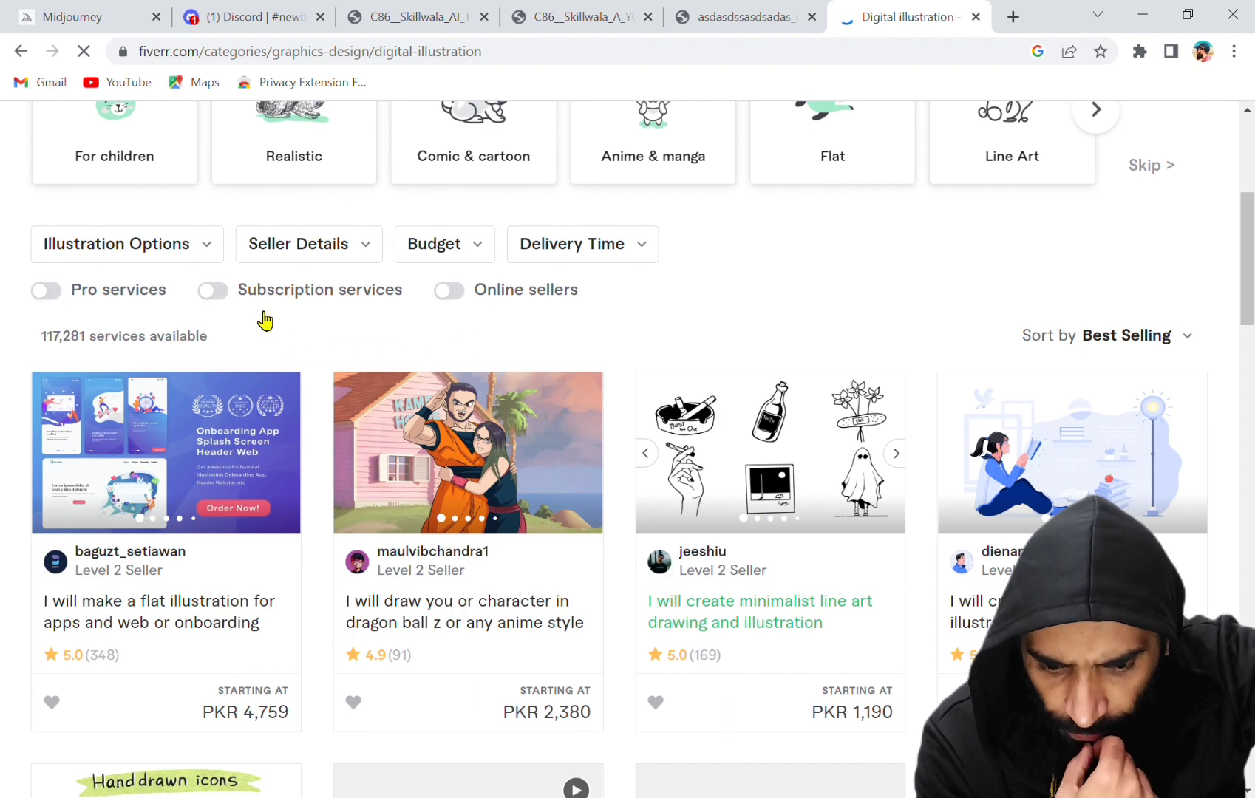
click(449, 290)
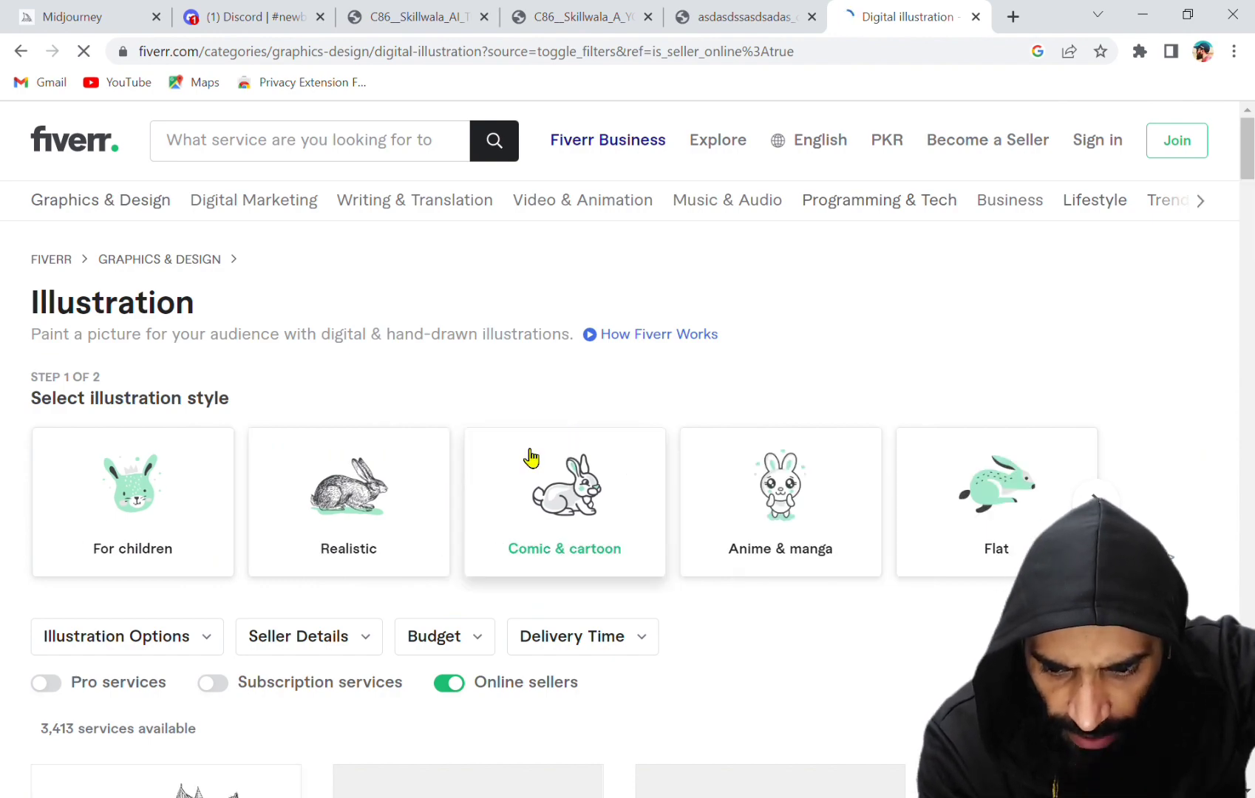
Step: Dismiss the Google sign-in prompt and browse the online-seller illustration gigs
scroll(611, 517, down, 5)
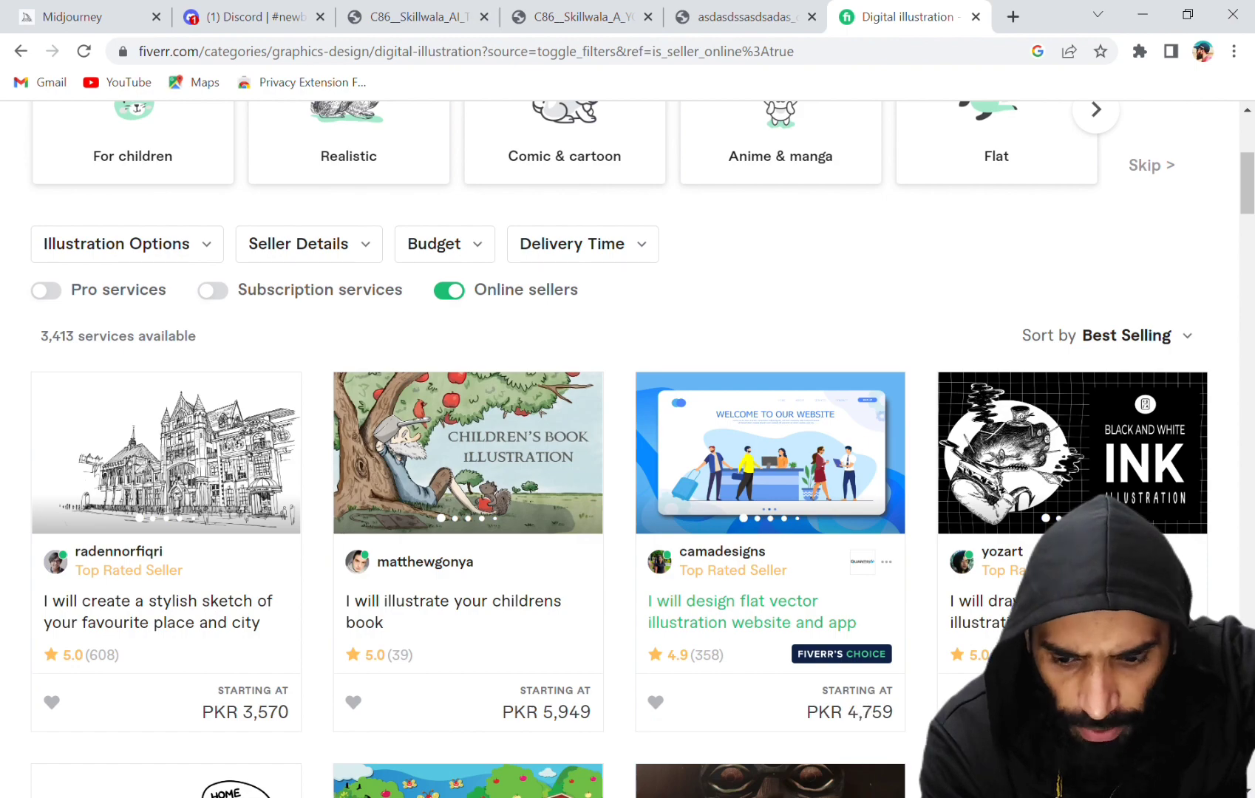
scroll(695, 540, down, 4)
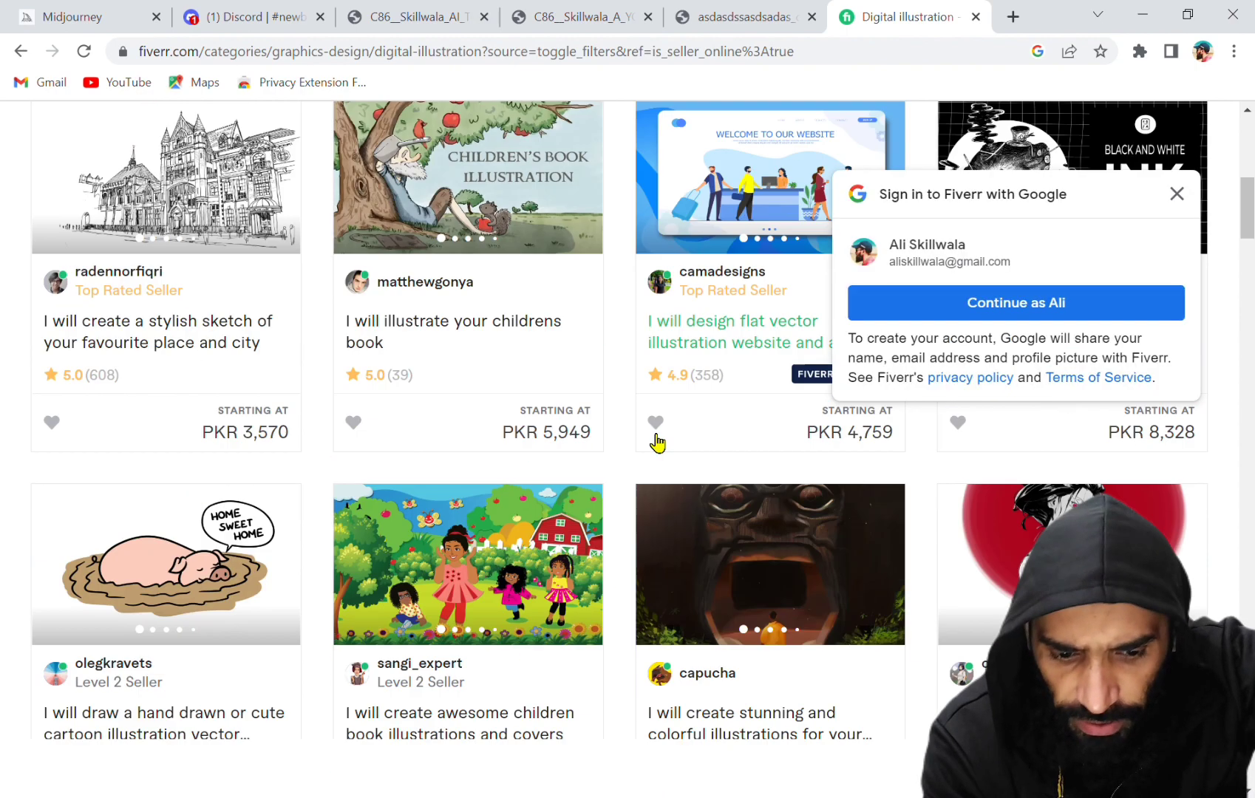
scroll(665, 444, down, 3)
click(1177, 195)
scroll(598, 401, down, 2)
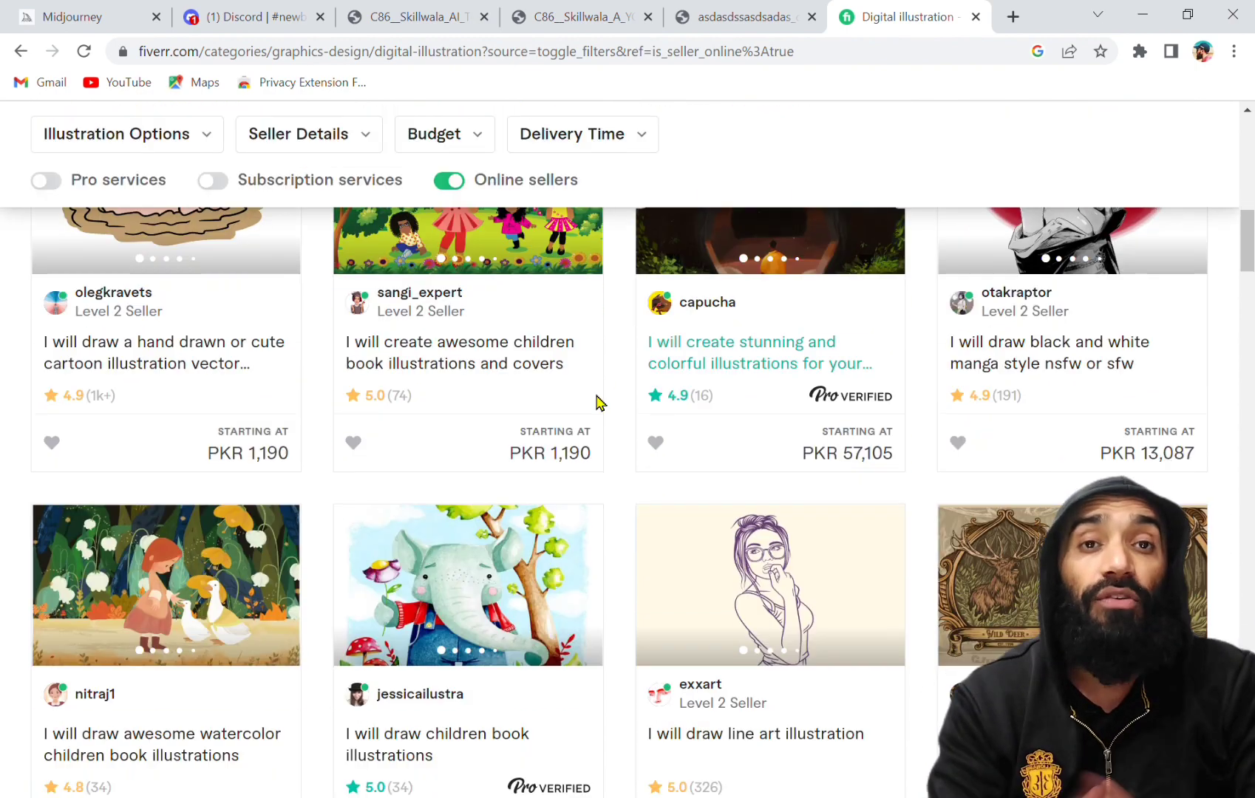
scroll(598, 400, down, 5)
scroll(598, 401, down, 1)
scroll(598, 401, up, 7)
scroll(600, 401, up, 2)
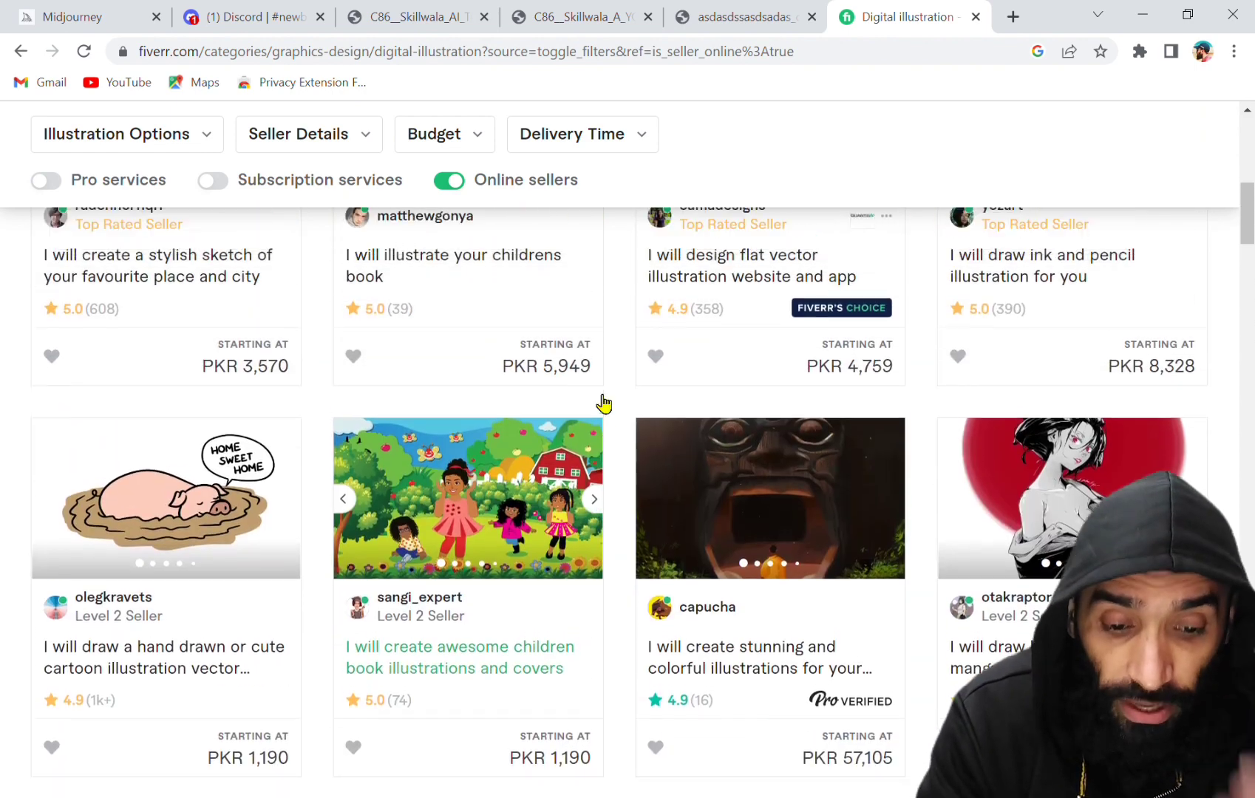
scroll(602, 403, up, 3)
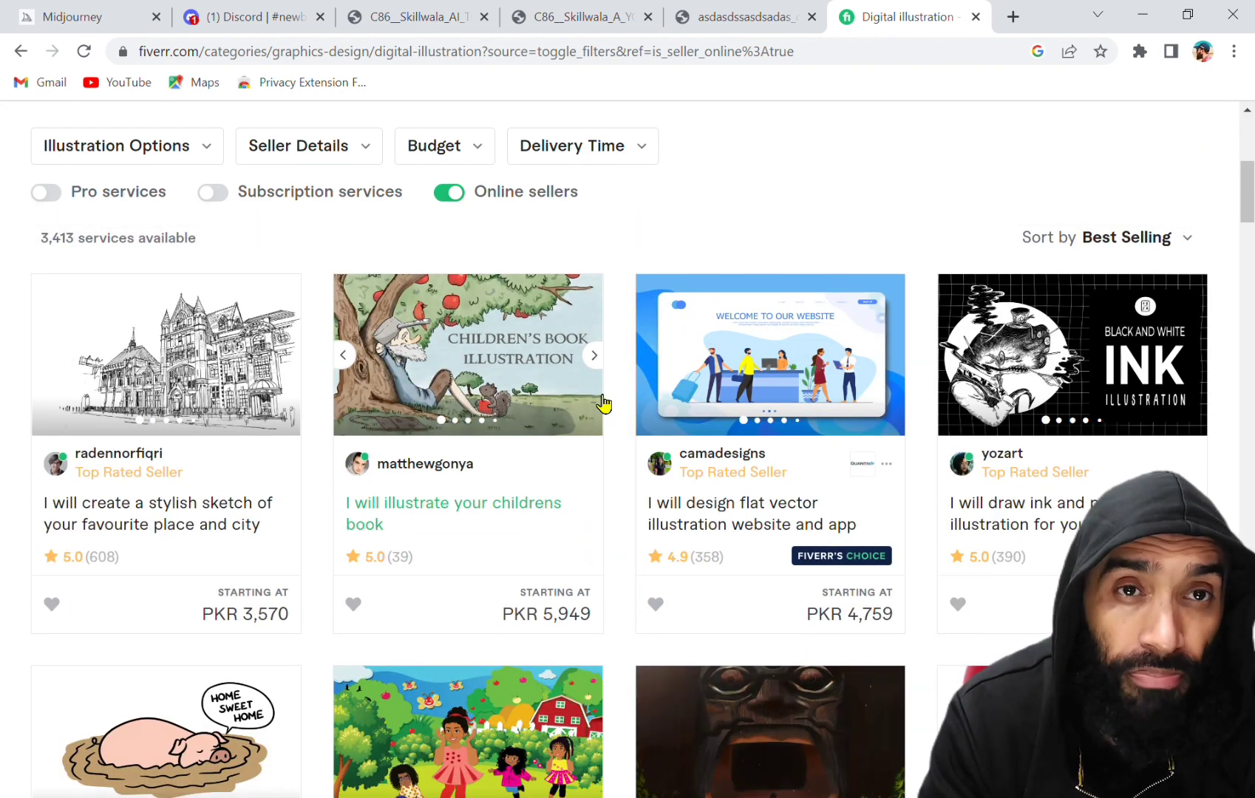